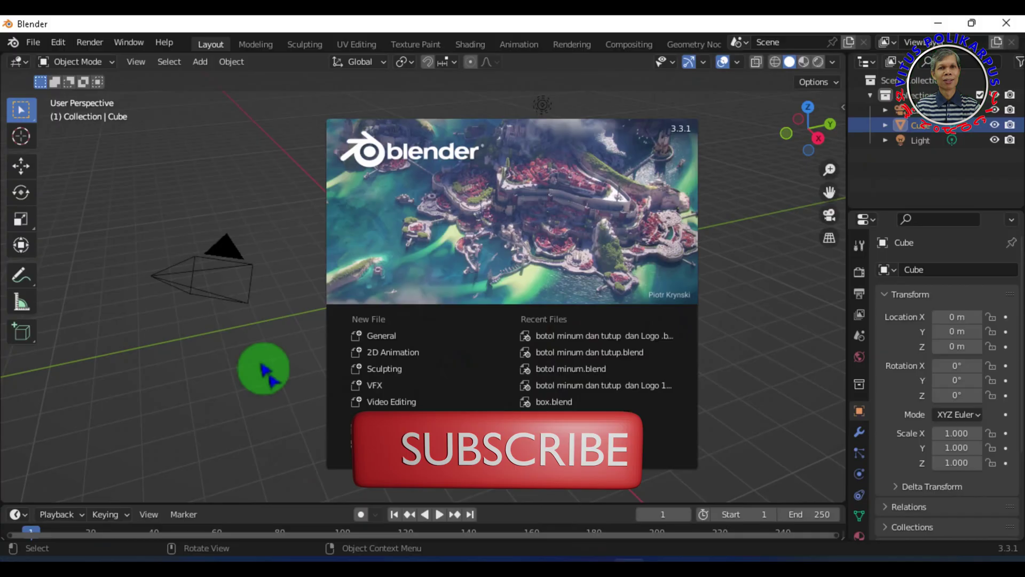
Step: Close the Blender 3.3.1 splash screen to show the default cube scene
{"action": "left_click", "coordinate": [265, 374]}
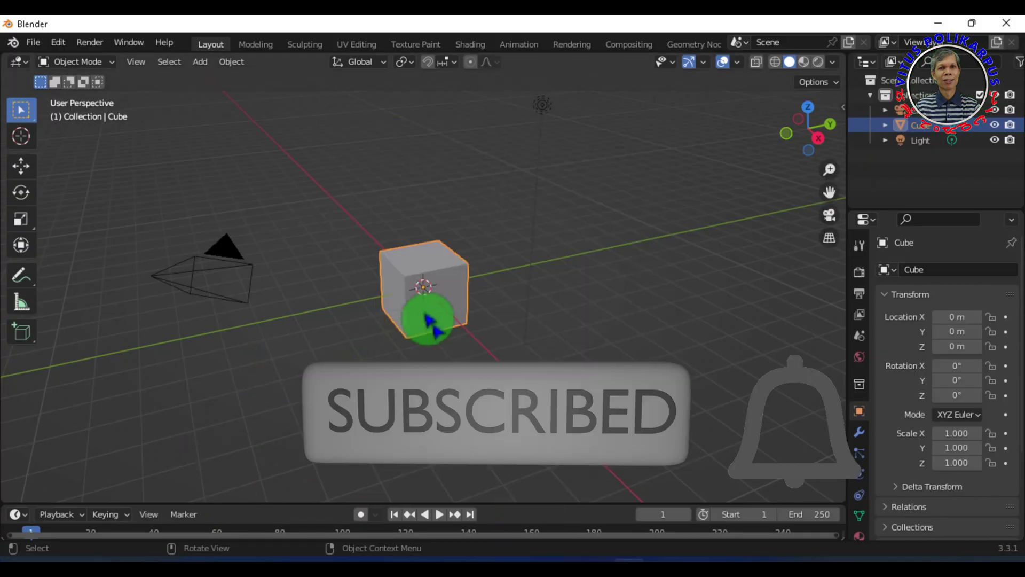
Step: Replace the default cube with a plane scaled up about 5.5 times as the floor
{"action": "key", "text": "Delete"}
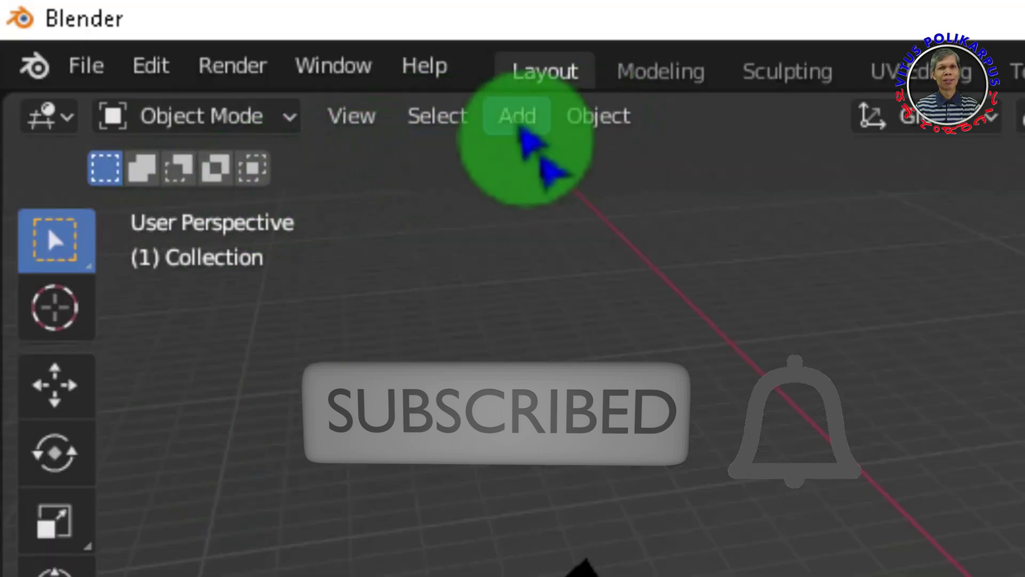
{"action": "left_click", "coordinate": [522, 131]}
{"action": "left_click", "coordinate": [924, 157]}
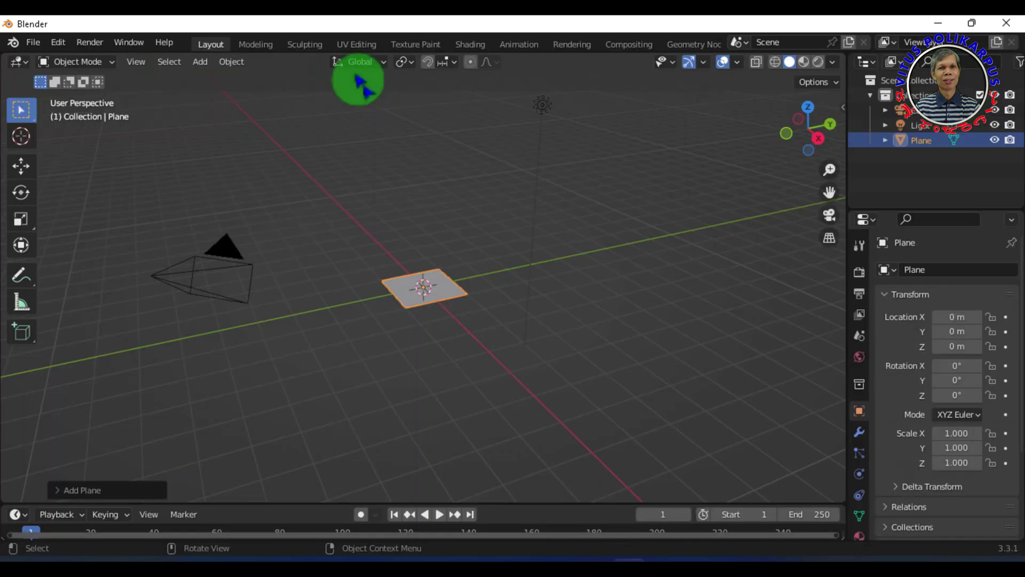
{"action": "key", "text": "s"}
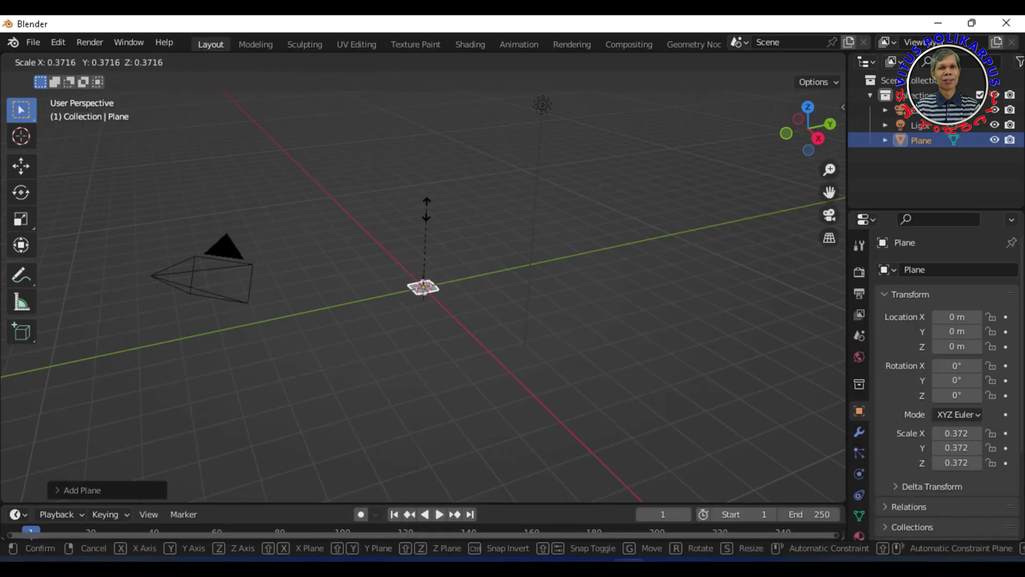
{"action": "left_click", "coordinate": [732, 161]}
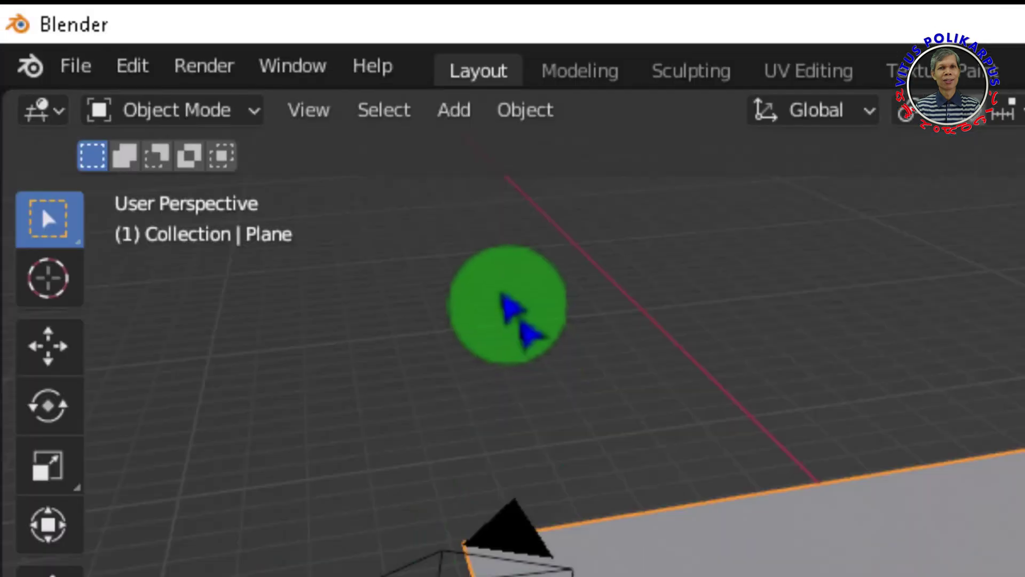
{"action": "left_click", "coordinate": [459, 114]}
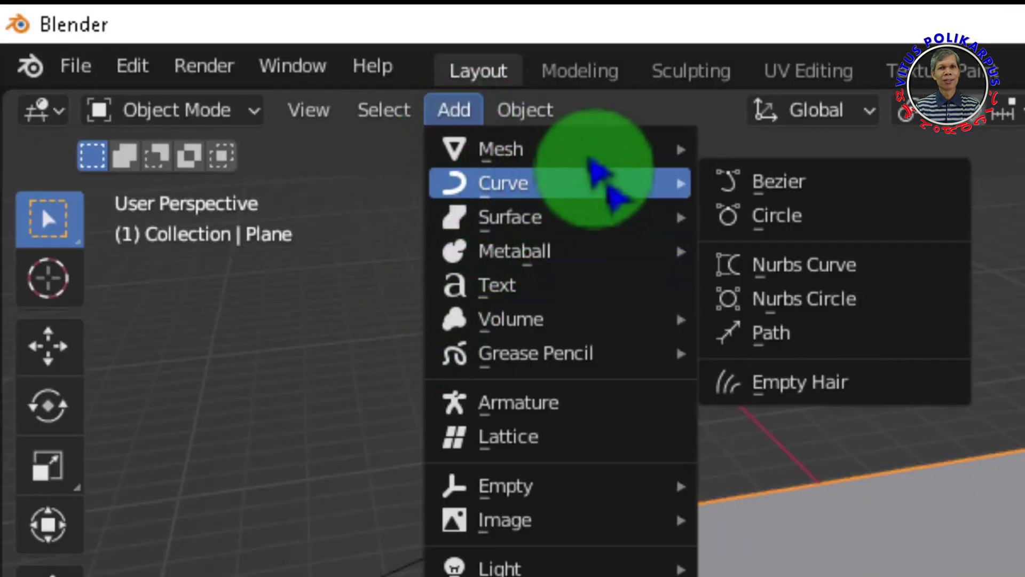
{"action": "mouse_move", "coordinate": [560, 149]}
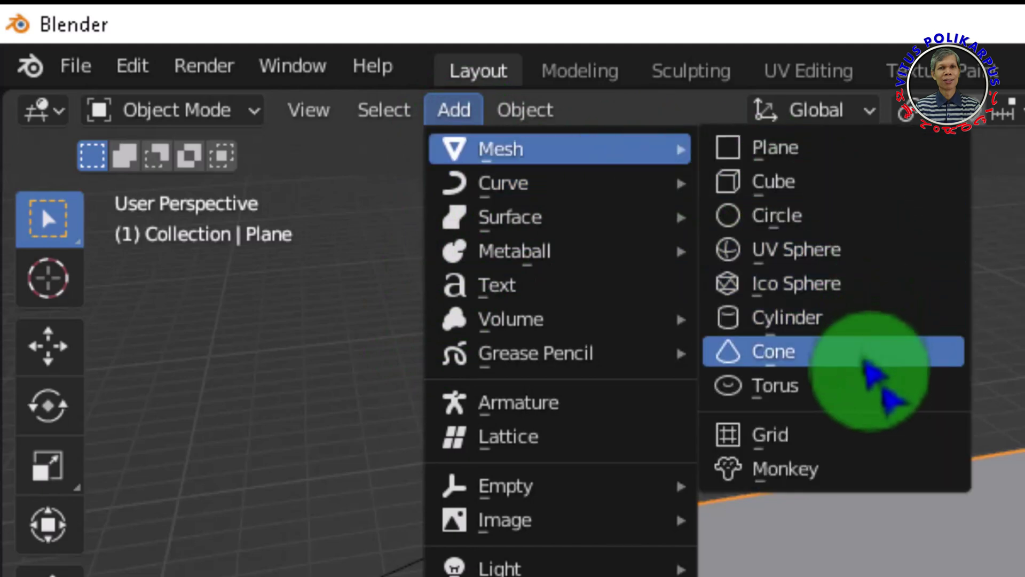
Step: Add a circle mesh at the origin and raise it to Z 0.06888 m
{"action": "left_click", "coordinate": [812, 216]}
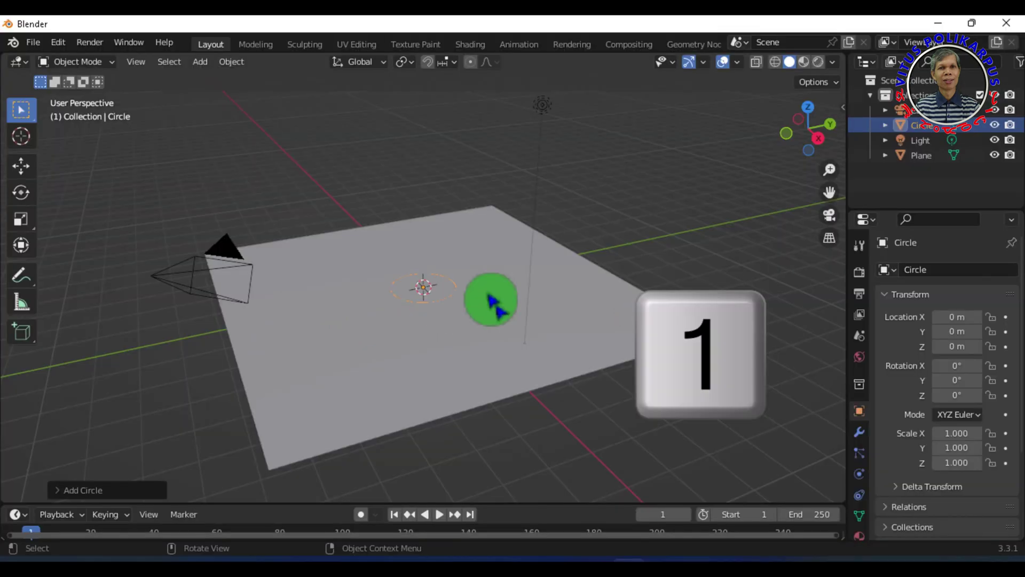
{"action": "key", "text": "KP_1"}
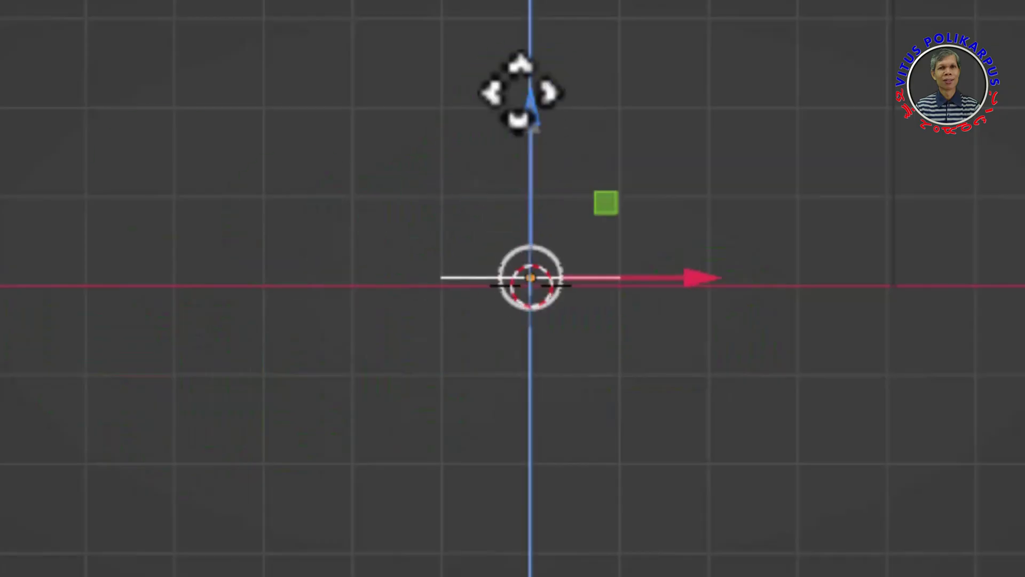
{"action": "left_click_drag", "start_coordinate": [521, 92], "coordinate": [540, 410]}
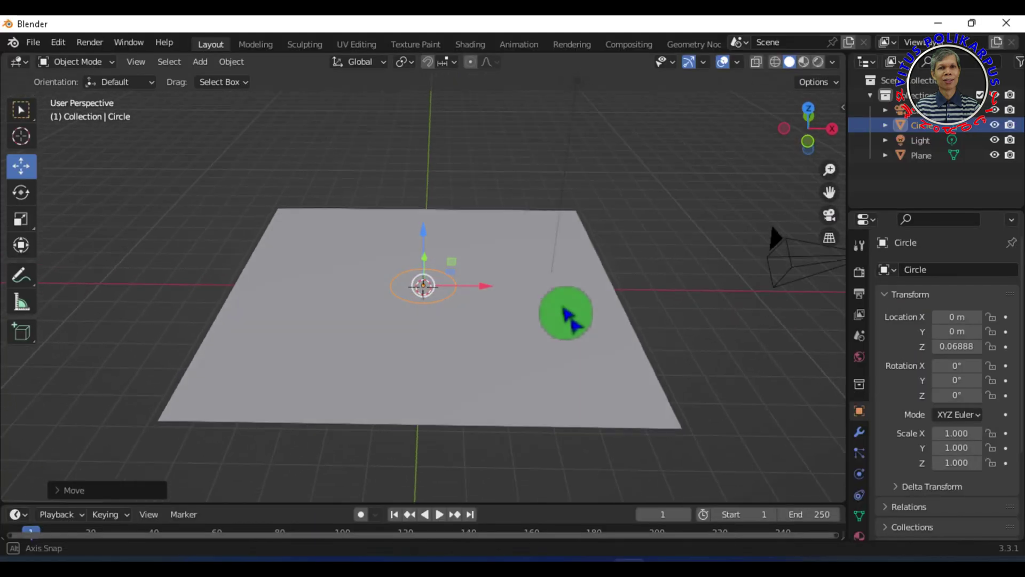
{"action": "middle_click_drag", "start_coordinate": [564, 308], "coordinate": [569, 309]}
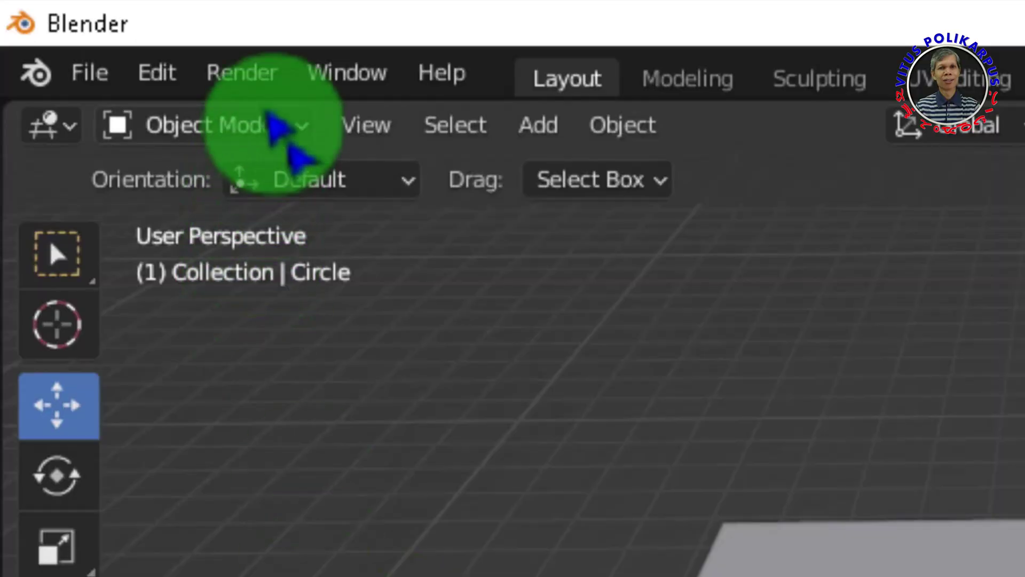
Step: In Edit Mode, extrude the circle about 5.864 m straight up into an open tube
{"action": "left_click", "coordinate": [101, 62]}
{"action": "left_click", "coordinate": [219, 229]}
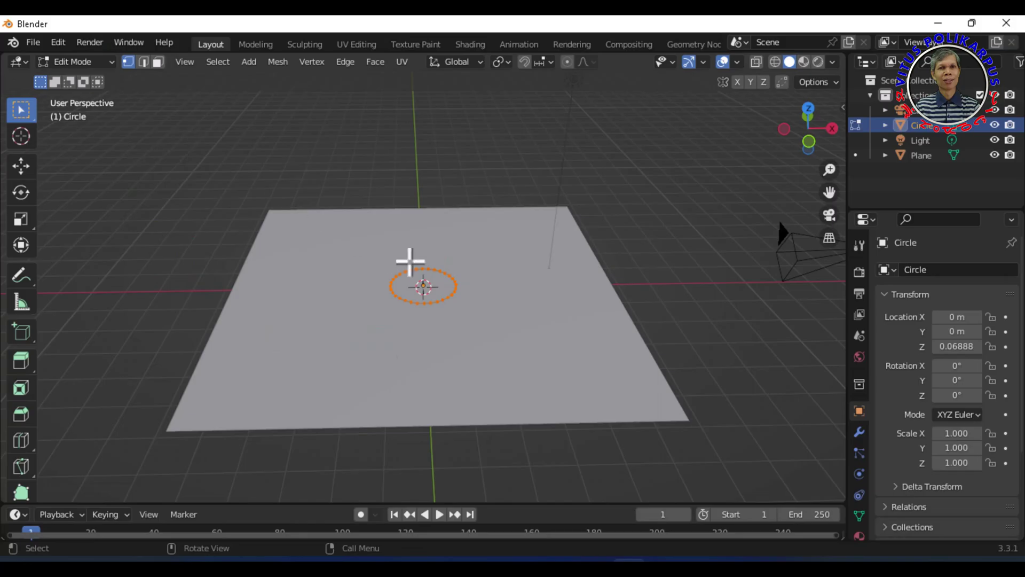
{"action": "key", "text": "e"}
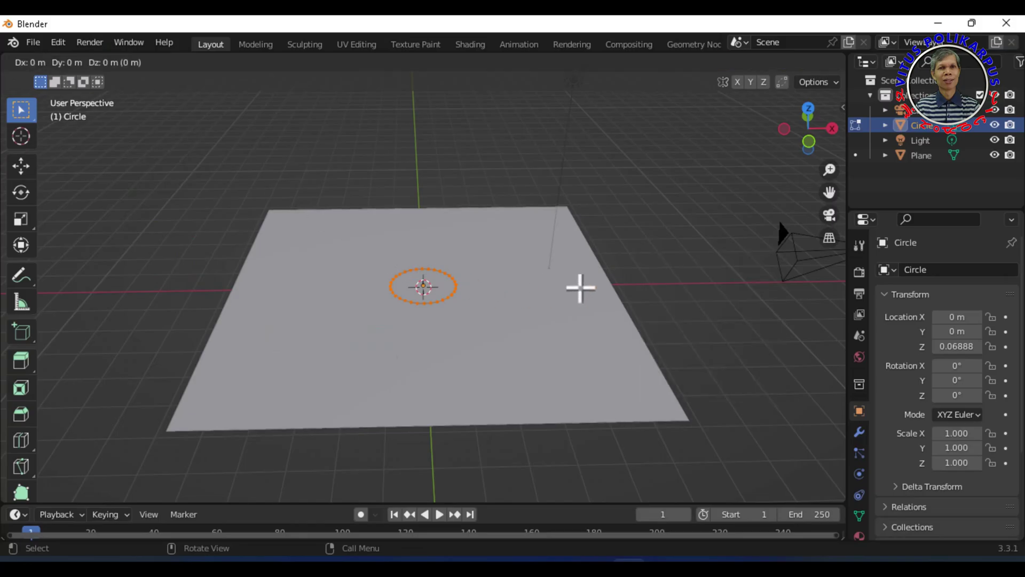
{"action": "key", "text": "z"}
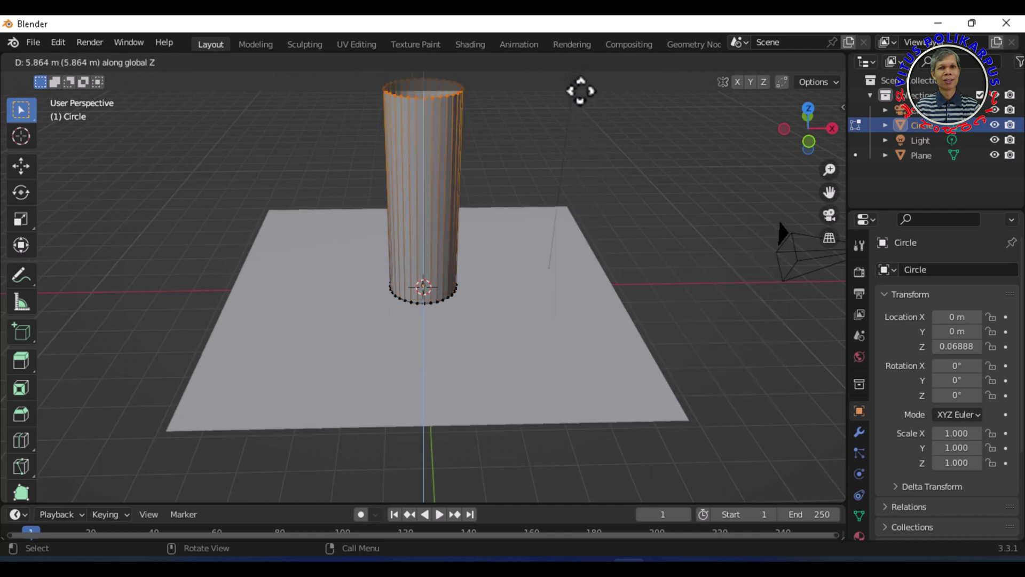
{"action": "left_click", "coordinate": [579, 81]}
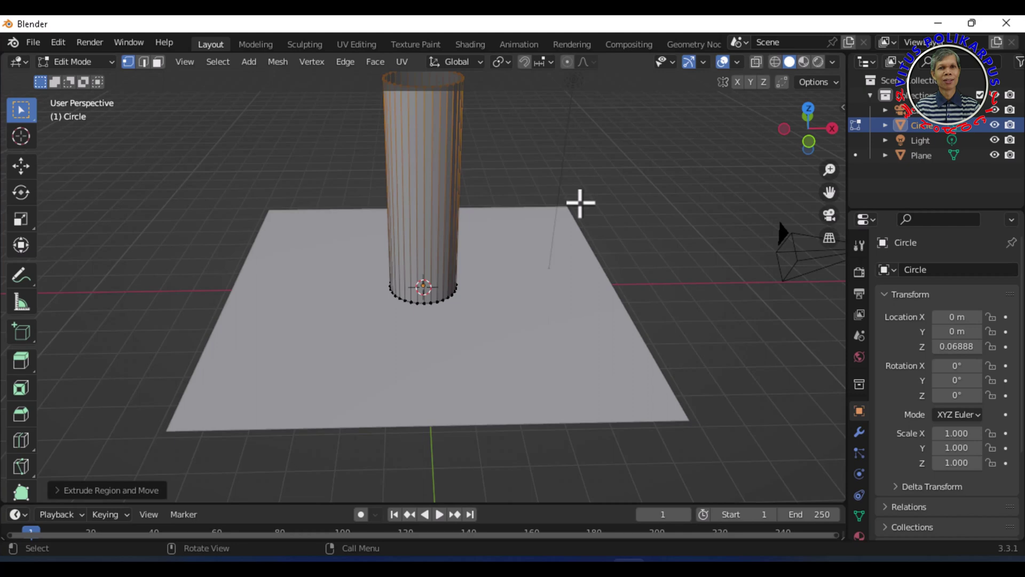
{"action": "middle_click_drag", "start_coordinate": [581, 203], "coordinate": [358, 291]}
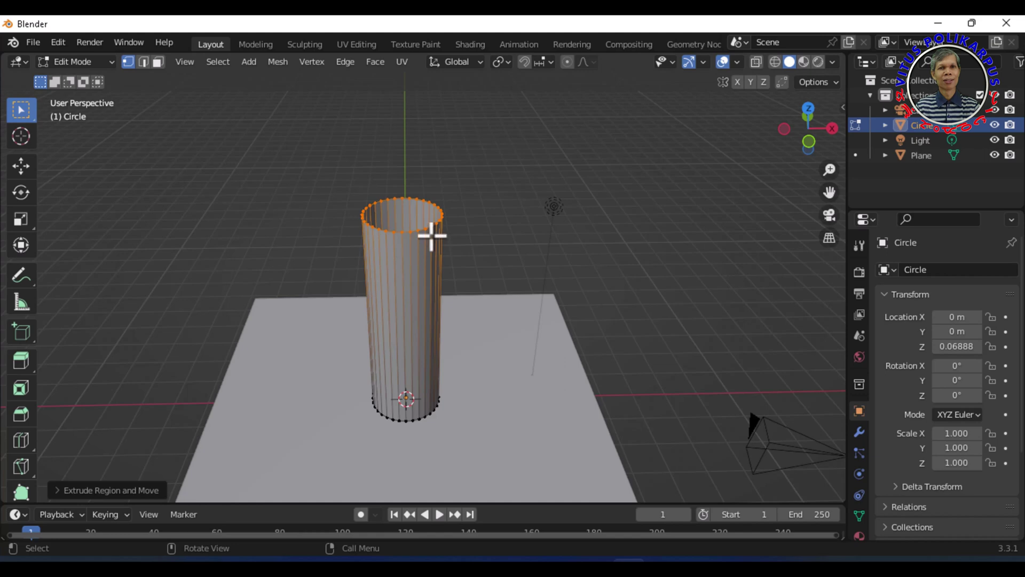
Step: Extrude a new ring in place at the tube's top and shrink it inward into a rim
{"action": "key", "text": "e"}
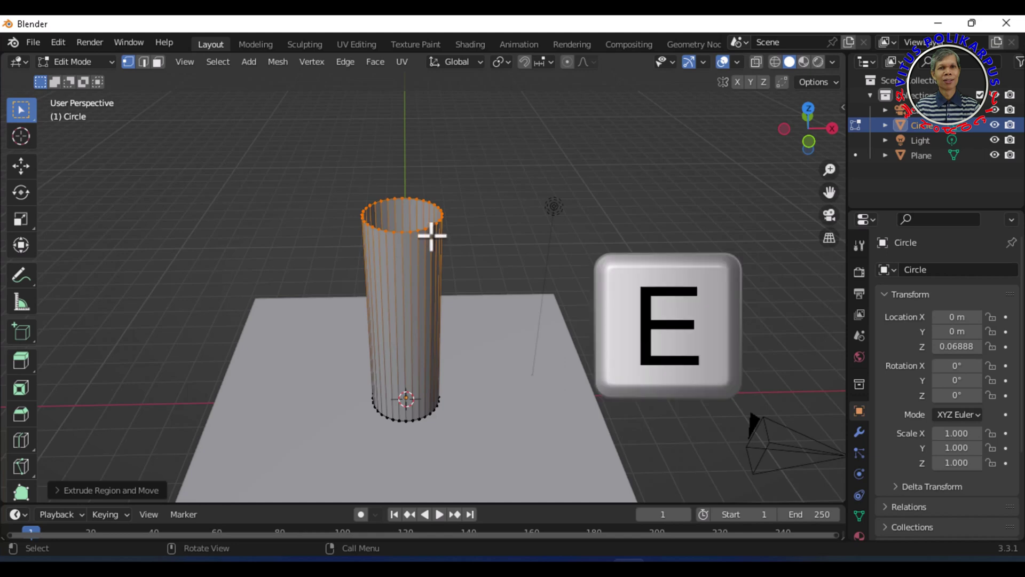
{"action": "key", "text": "z"}
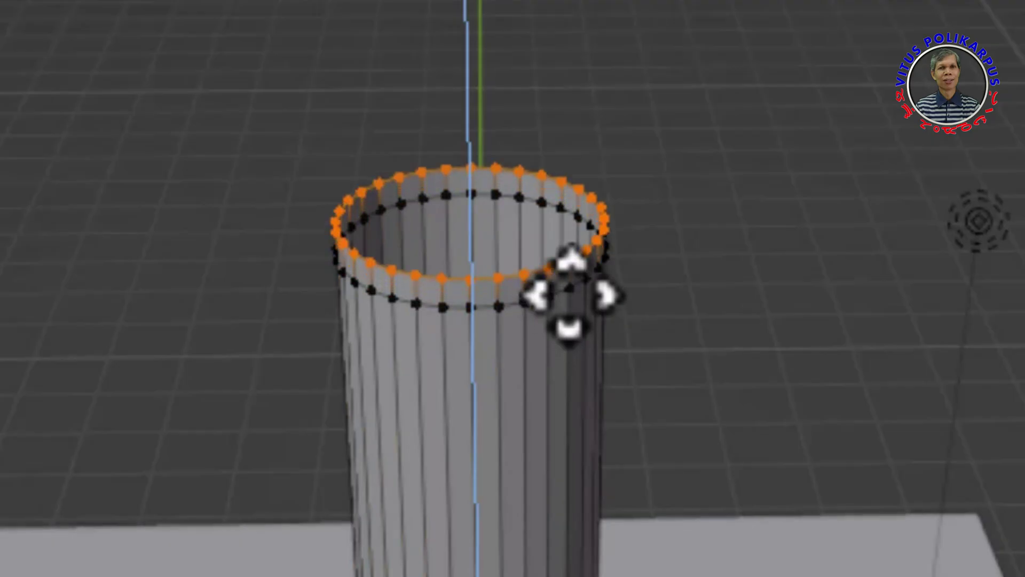
{"action": "left_click", "coordinate": [571, 293]}
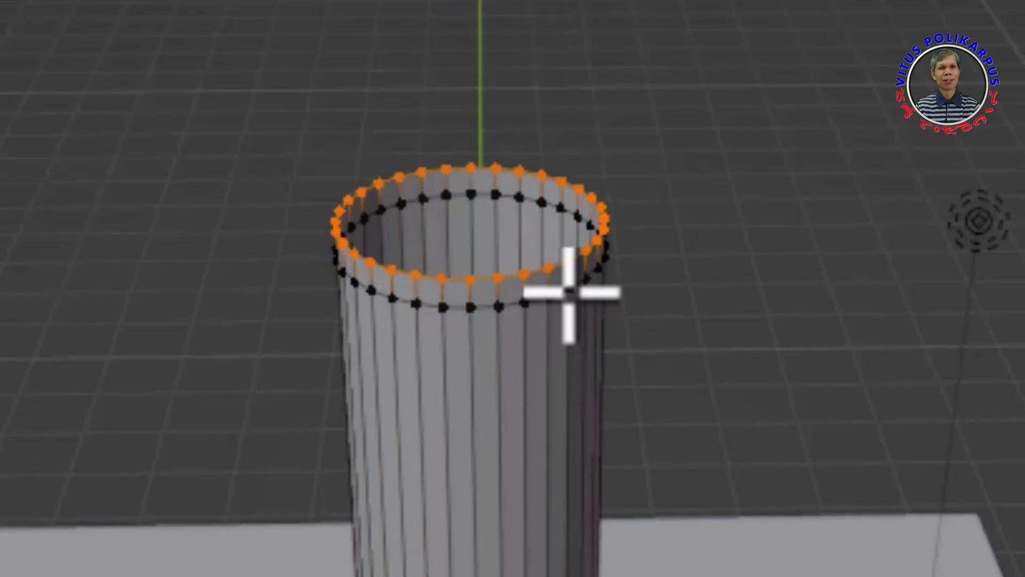
{"action": "key", "text": "s"}
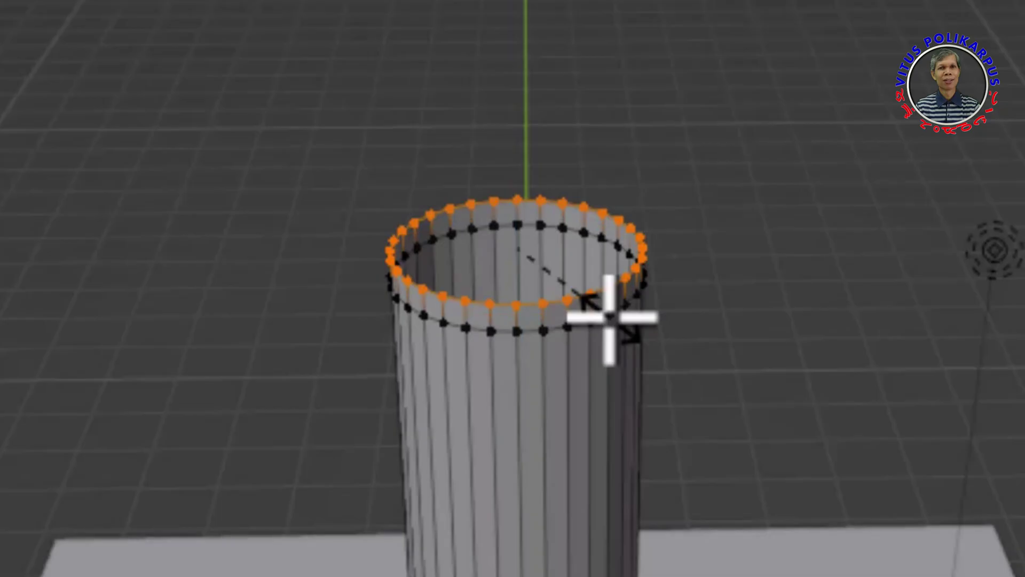
{"action": "left_click", "coordinate": [601, 293]}
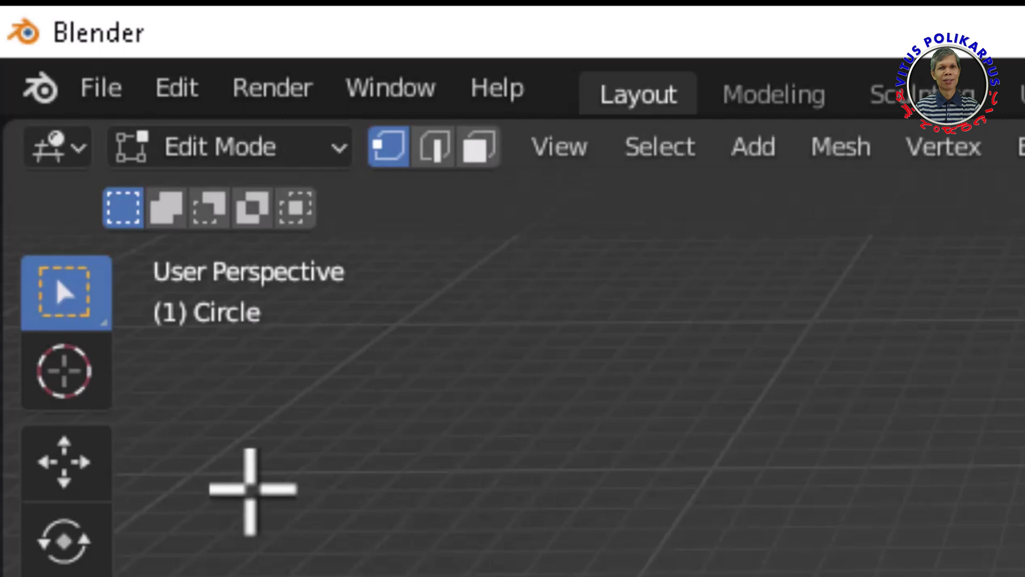
Step: In front wireframe view, raise the inner top ring along Z above the tube
{"action": "left_click", "coordinate": [79, 472]}
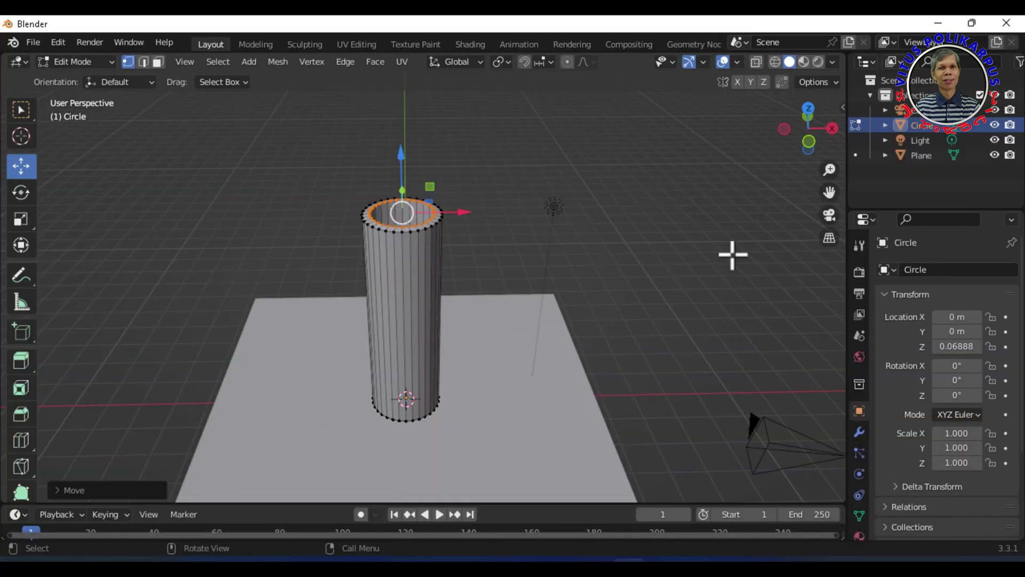
{"action": "key", "text": "KP_1"}
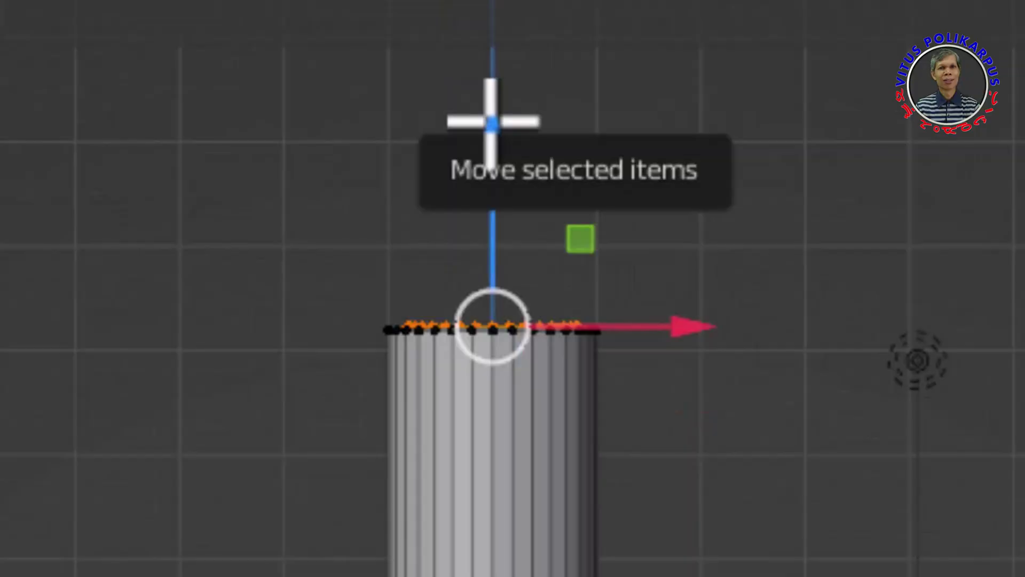
{"action": "mouse_move", "coordinate": [491, 123]}
{"action": "left_mouse_down"}
{"action": "mouse_move", "coordinate": [519, 120]}
{"action": "mouse_move", "coordinate": [412, 116]}
{"action": "left_mouse_up"}
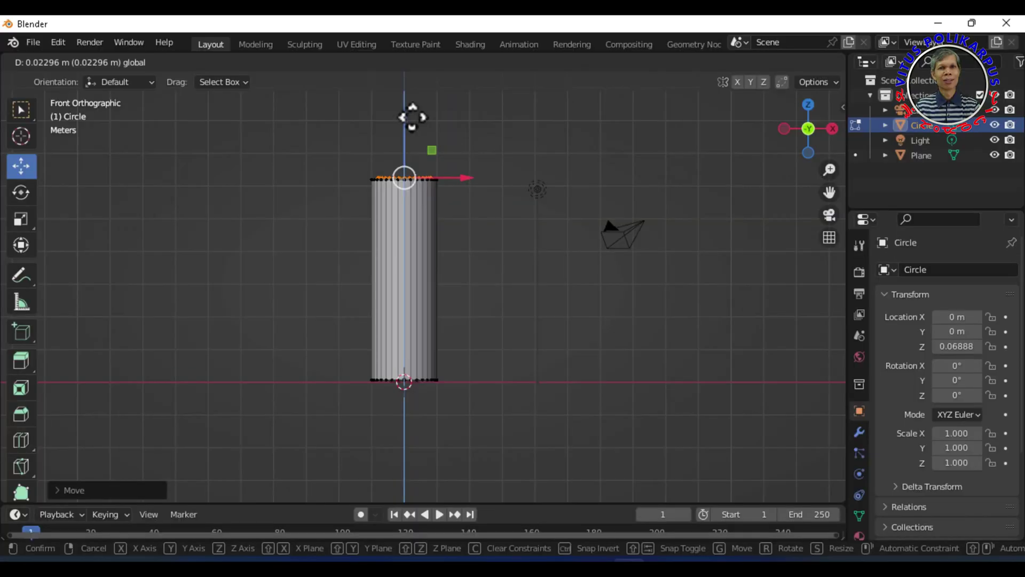
{"action": "left_click", "coordinate": [412, 117]}
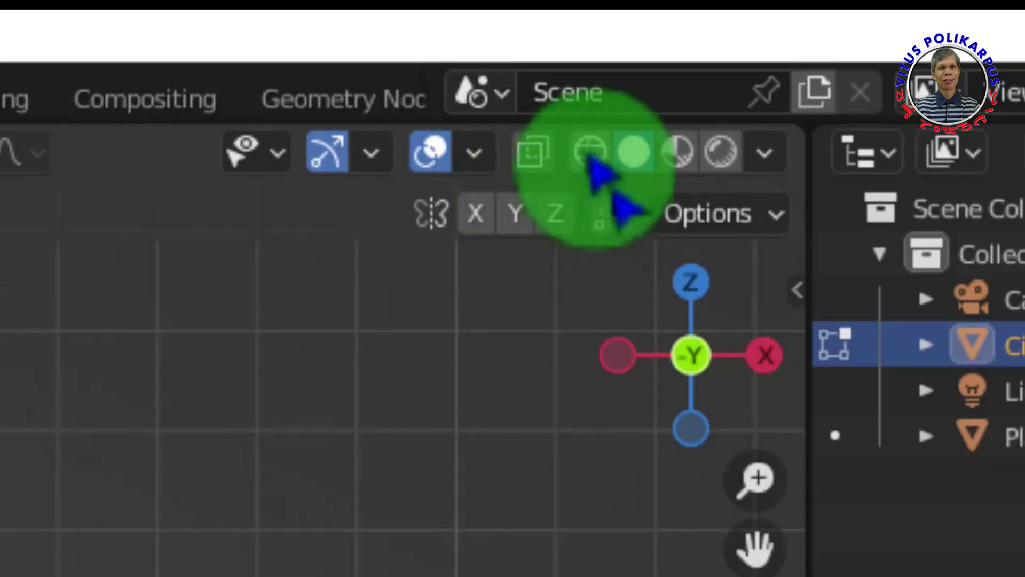
{"action": "left_click", "coordinate": [775, 63]}
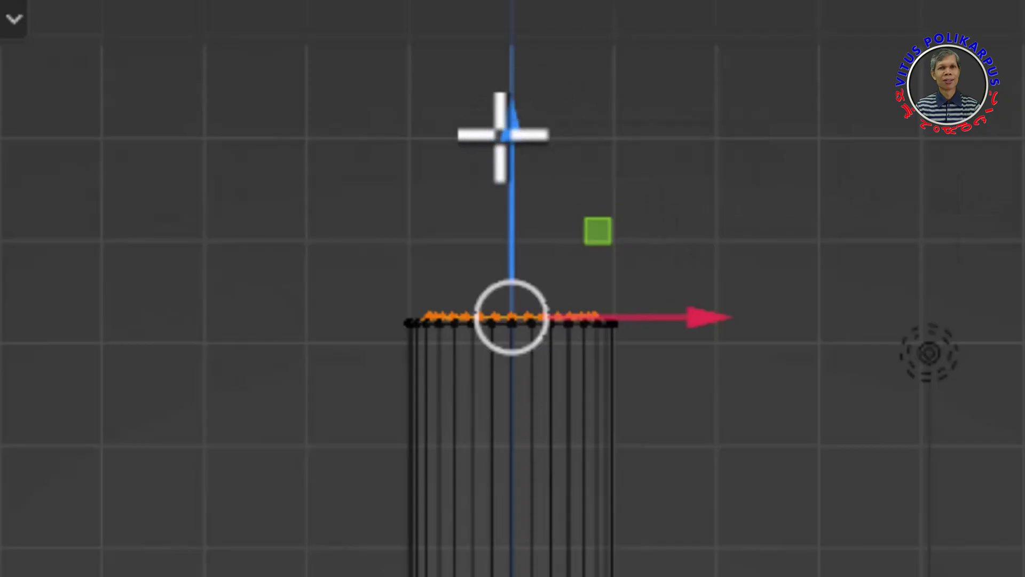
{"action": "left_click_drag", "start_coordinate": [510, 144], "coordinate": [523, 145]}
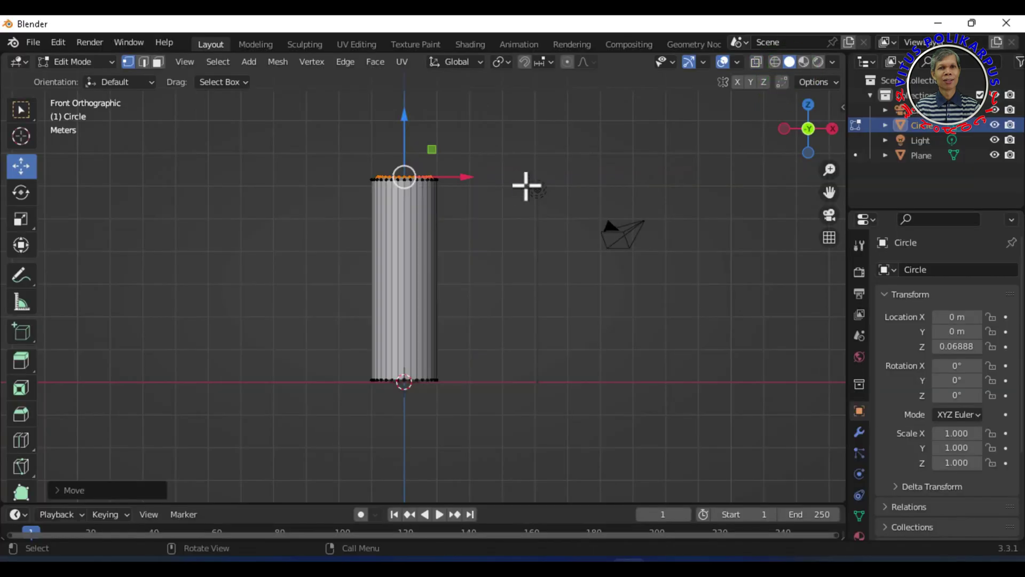
{"action": "middle_click_drag", "start_coordinate": [525, 175], "coordinate": [508, 303]}
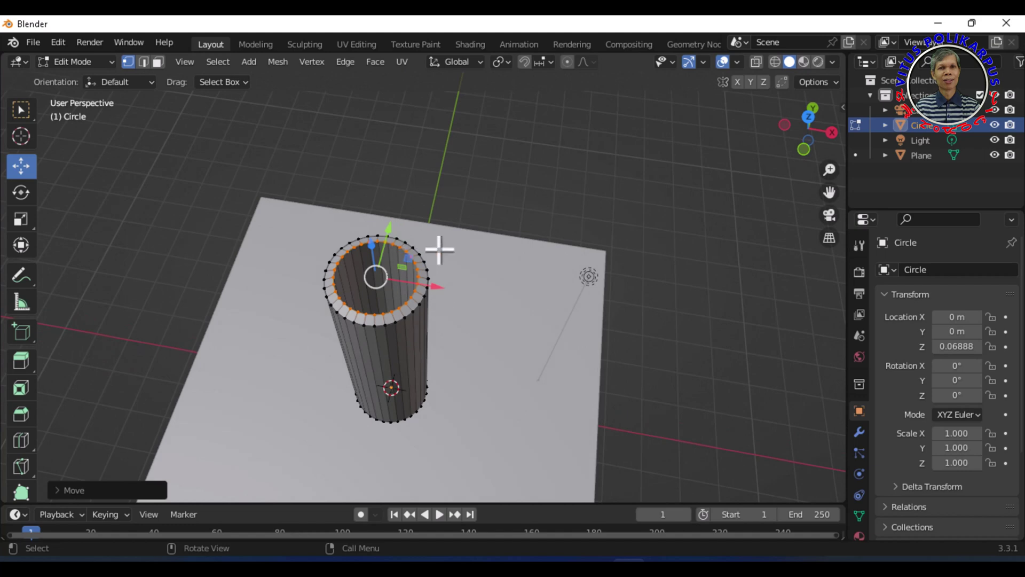
Step: Extrude the inner ring upward into a neck and lower its top edge slightly
{"action": "key", "text": "e"}
{"action": "key", "text": "z"}
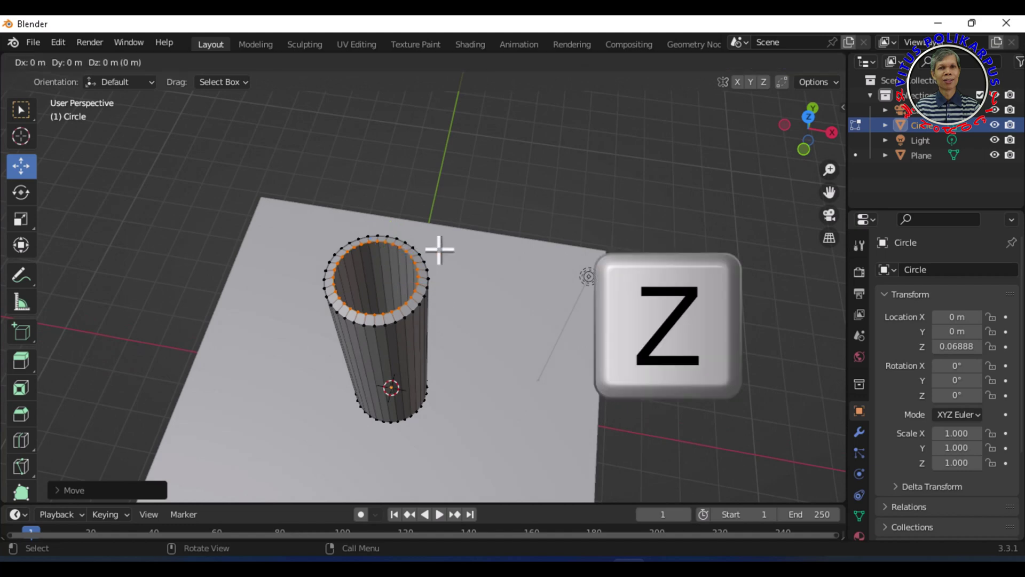
{"action": "left_click", "coordinate": [643, 138]}
{"action": "middle_click_drag", "start_coordinate": [644, 138], "coordinate": [377, 96]}
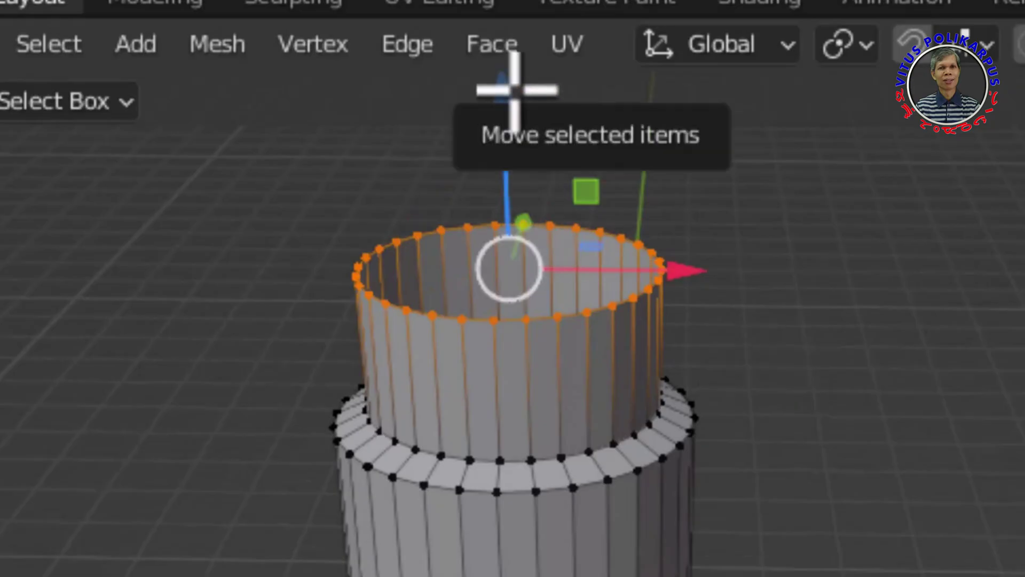
{"action": "left_click_drag", "start_coordinate": [515, 89], "coordinate": [516, 138]}
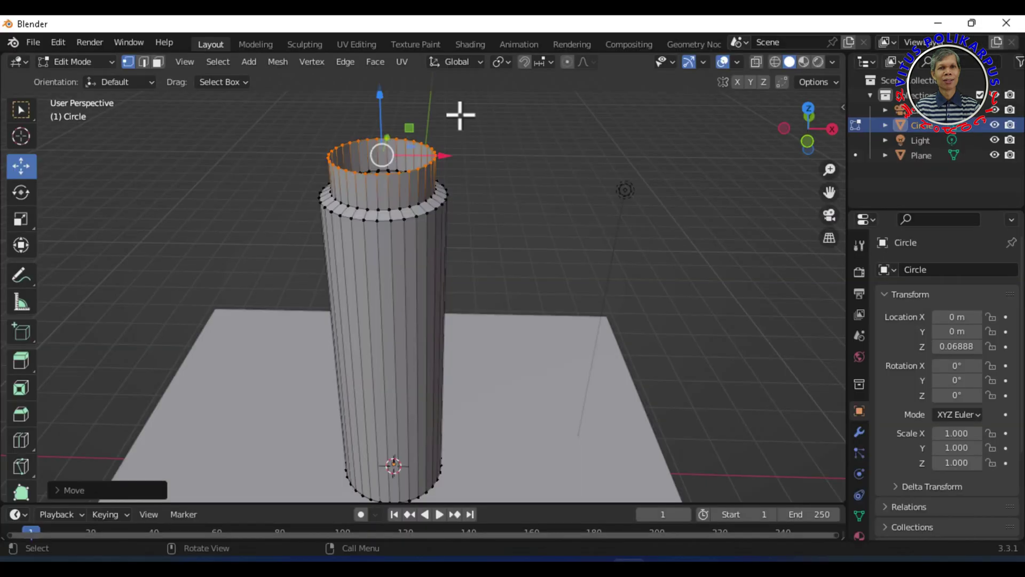
Step: Extrude the neck's top ring, shrink it inward into a thick rim, and drop it slightly
{"action": "key", "text": "e"}
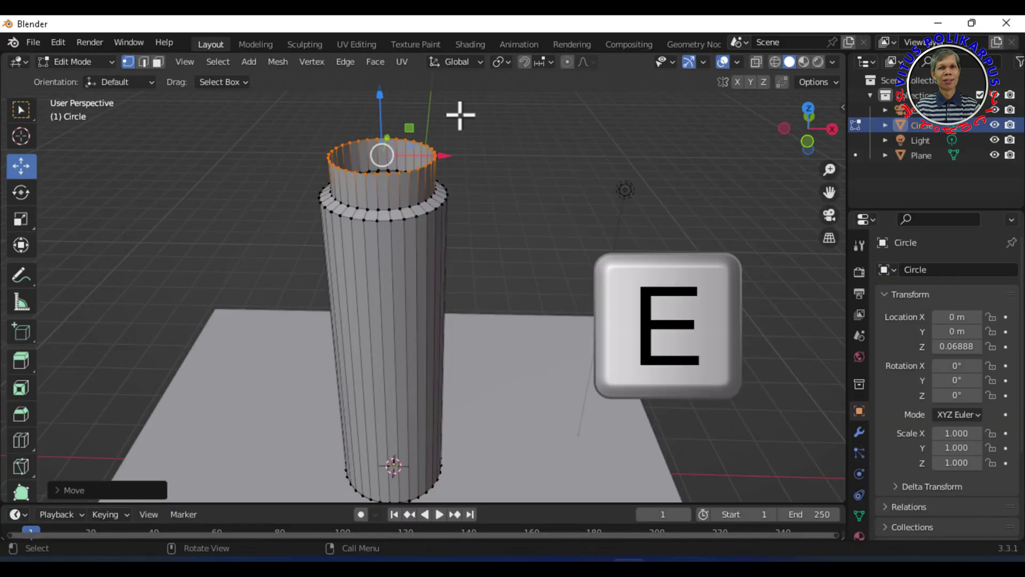
{"action": "key", "text": "z"}
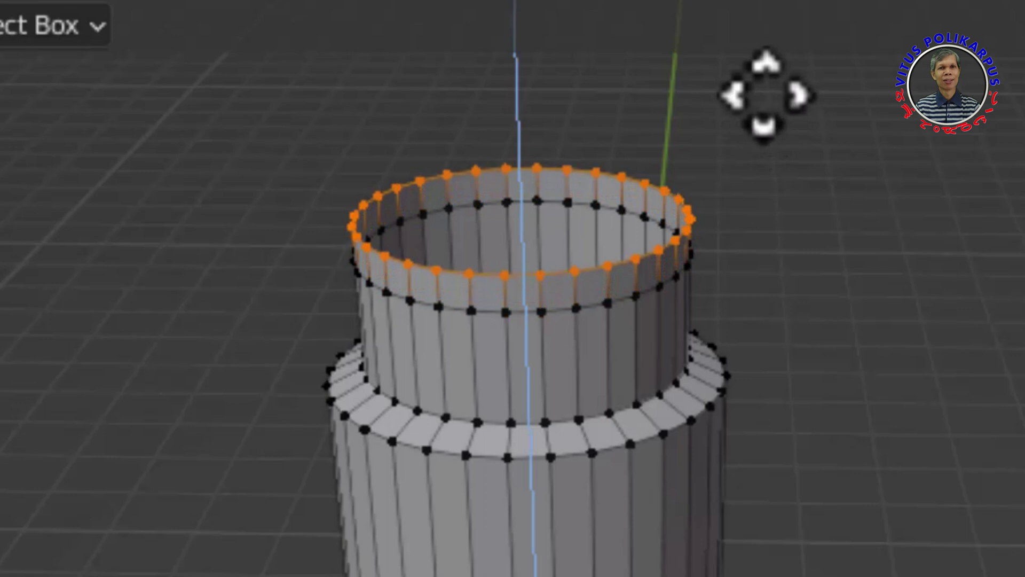
{"action": "left_click", "coordinate": [767, 103]}
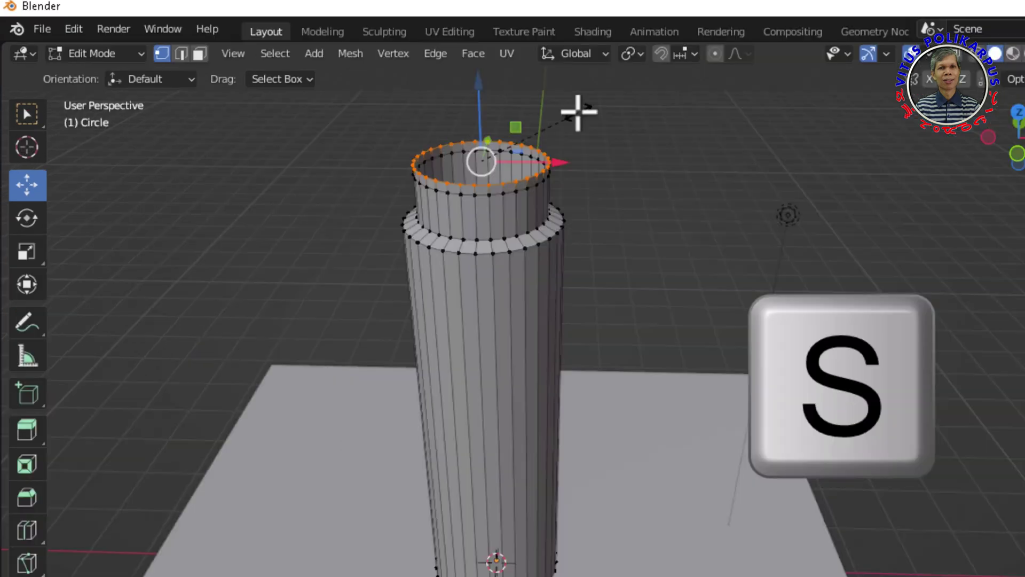
{"action": "key", "text": "s"}
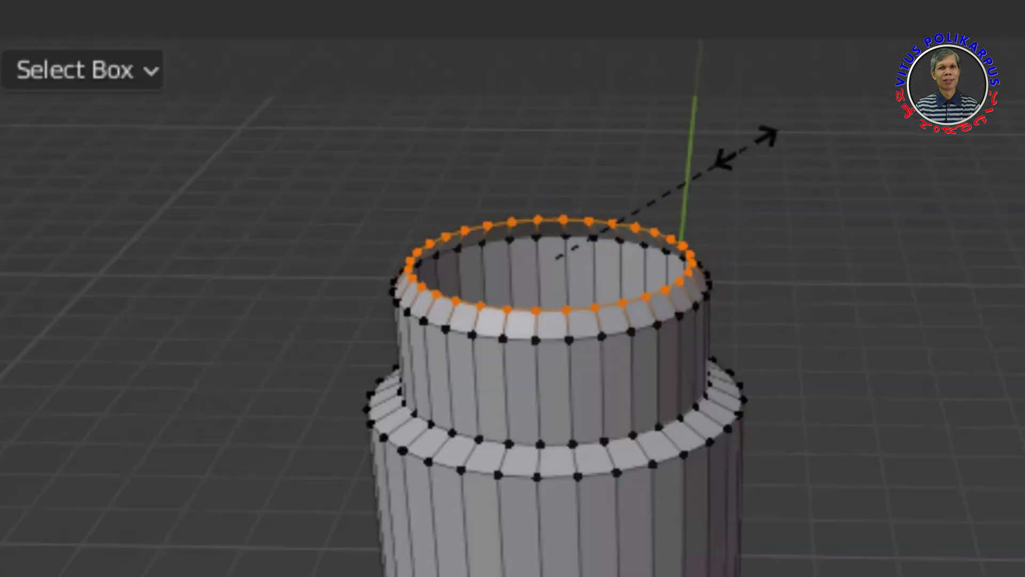
{"action": "left_click", "coordinate": [746, 146]}
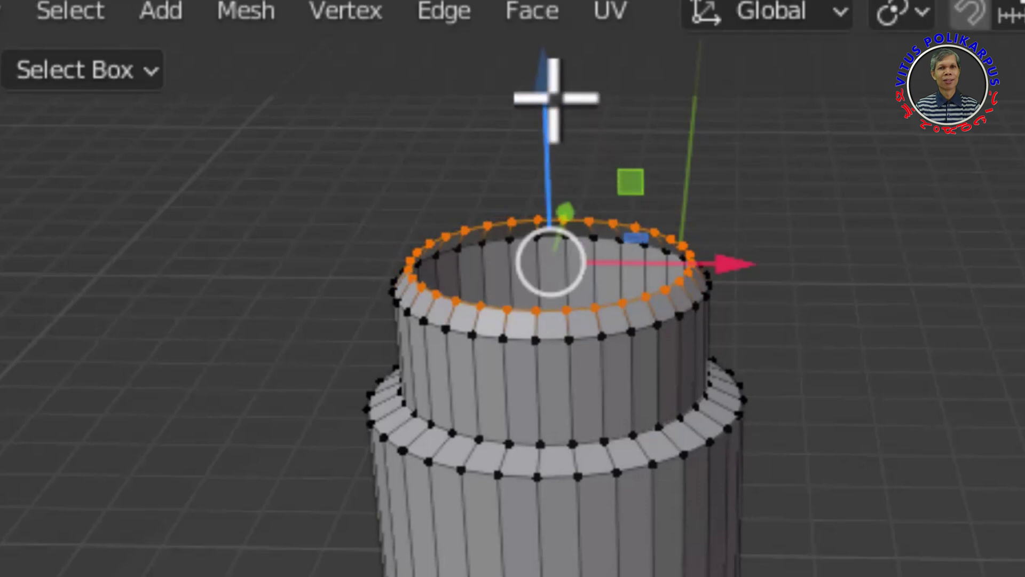
{"action": "left_click_drag", "start_coordinate": [544, 94], "coordinate": [546, 122]}
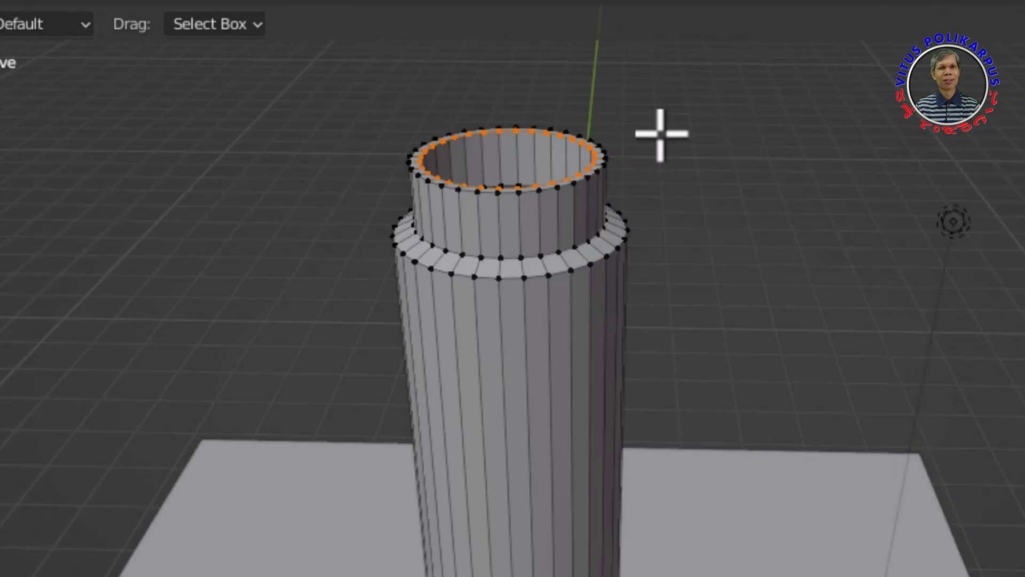
{"action": "key", "text": "e"}
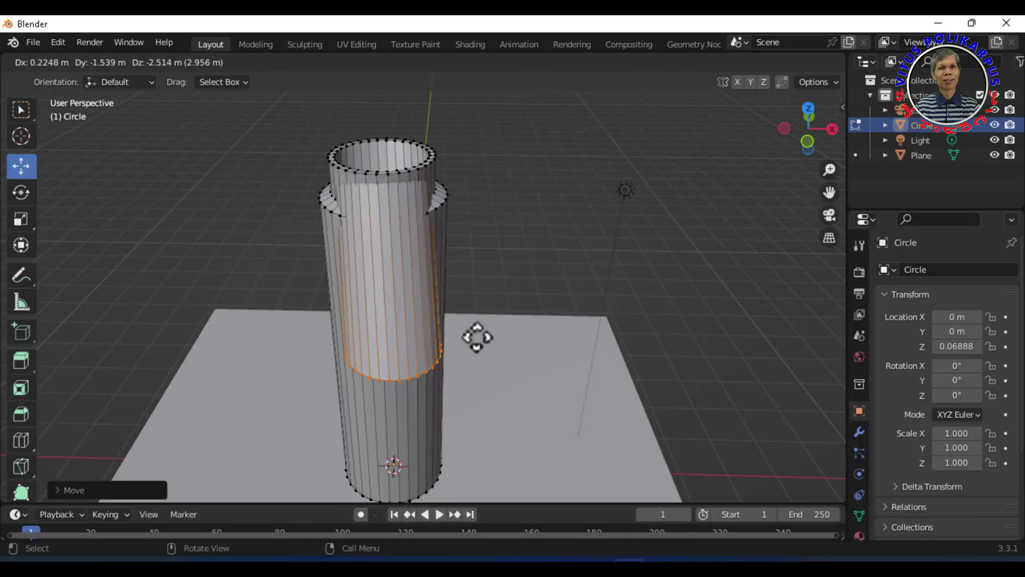
Step: In wireframe, extrude the neck's inner ring down to just above the bottle's base
{"action": "key", "text": "z"}
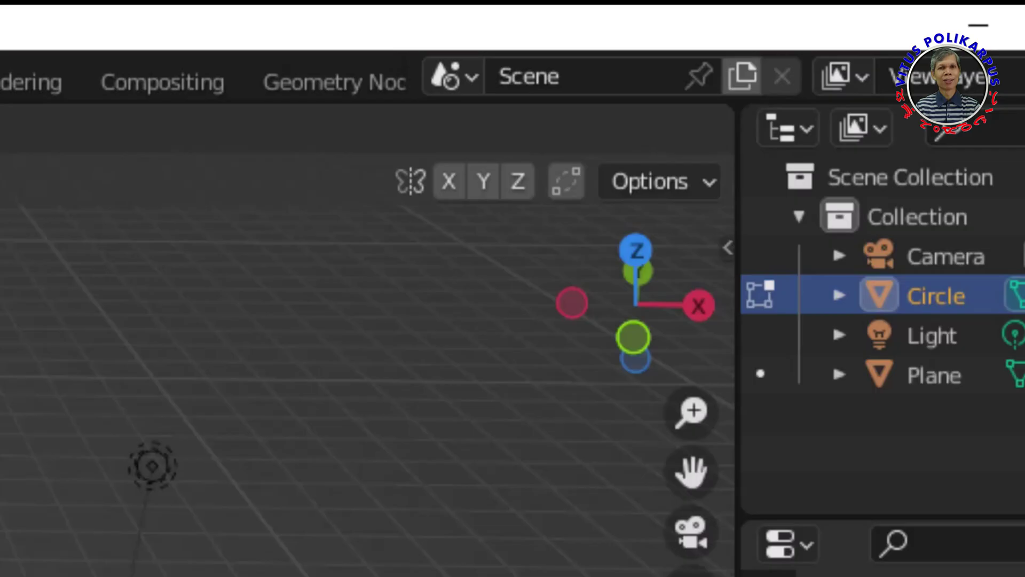
{"action": "left_click", "coordinate": [548, 128]}
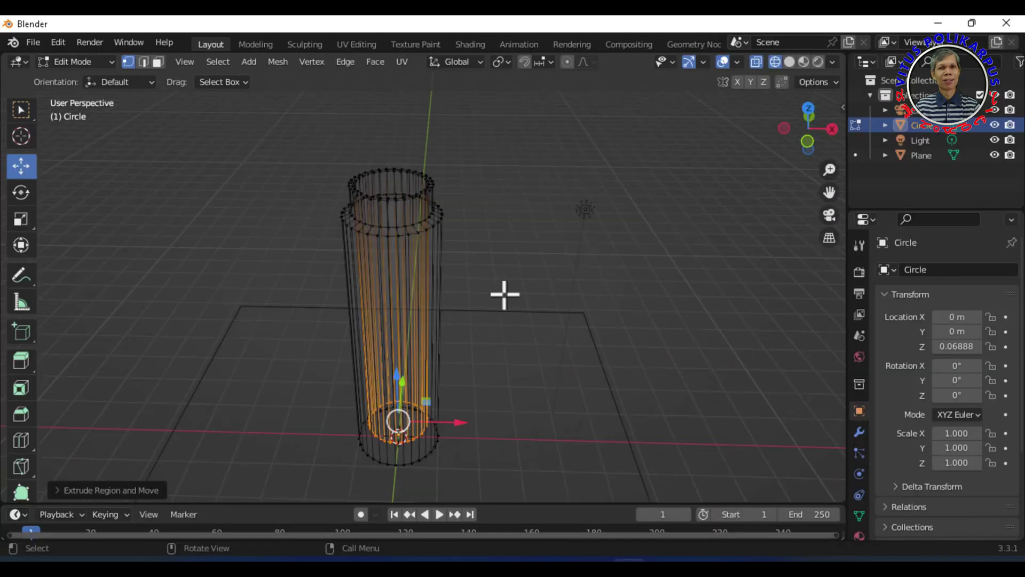
{"action": "mouse_move", "coordinate": [504, 294]}
{"action": "middle_mouse_down"}
{"action": "mouse_move", "coordinate": [524, 309]}
{"action": "mouse_move", "coordinate": [521, 227]}
{"action": "middle_mouse_up"}
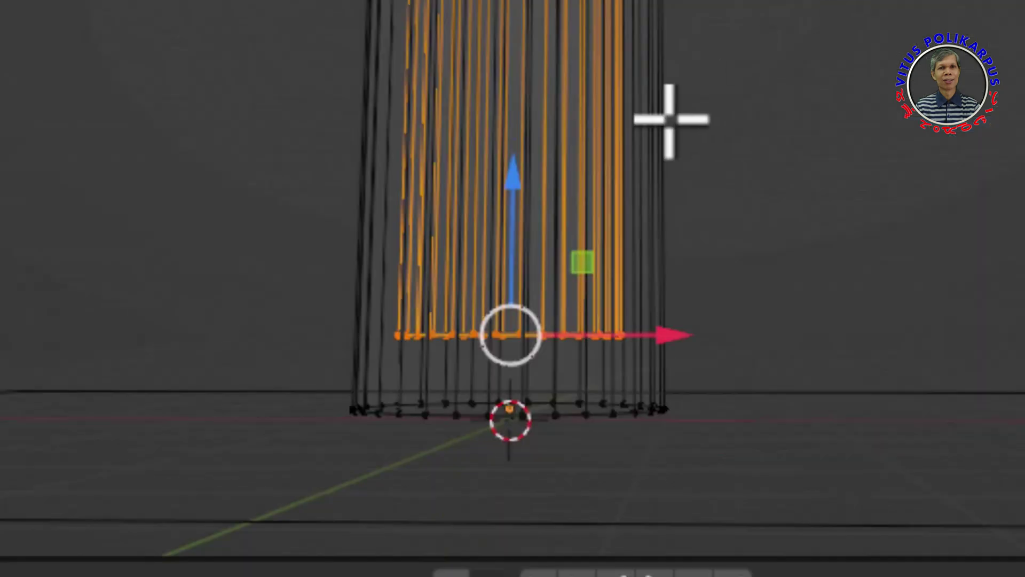
{"action": "mouse_move", "coordinate": [521, 173]}
{"action": "left_mouse_down"}
{"action": "mouse_move", "coordinate": [525, 214]}
{"action": "mouse_move", "coordinate": [522, 202]}
{"action": "left_mouse_up"}
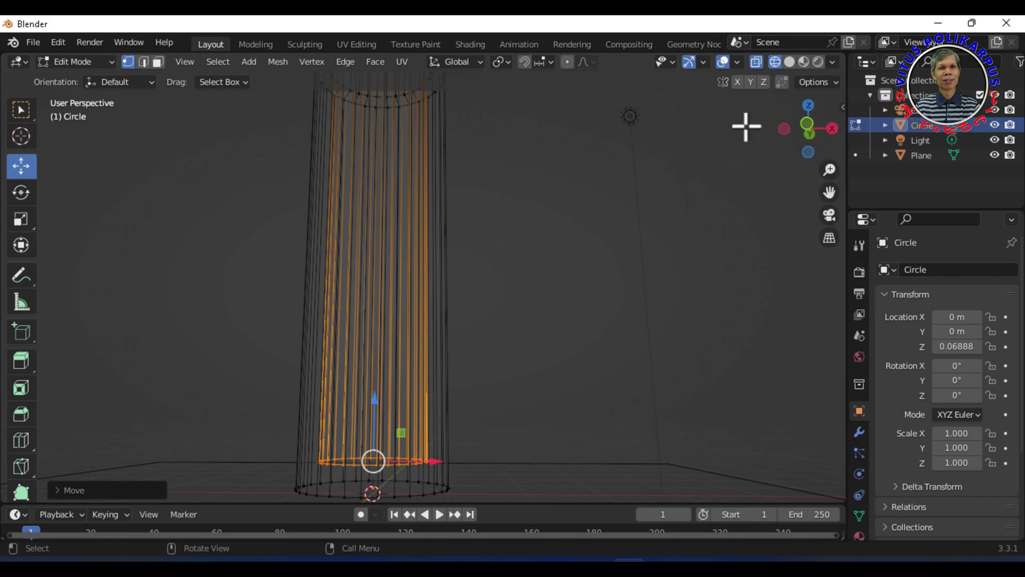
{"action": "mouse_move", "coordinate": [560, 186]}
{"action": "middle_mouse_down"}
{"action": "mouse_move", "coordinate": [545, 320]}
{"action": "mouse_move", "coordinate": [577, 355]}
{"action": "middle_mouse_up"}
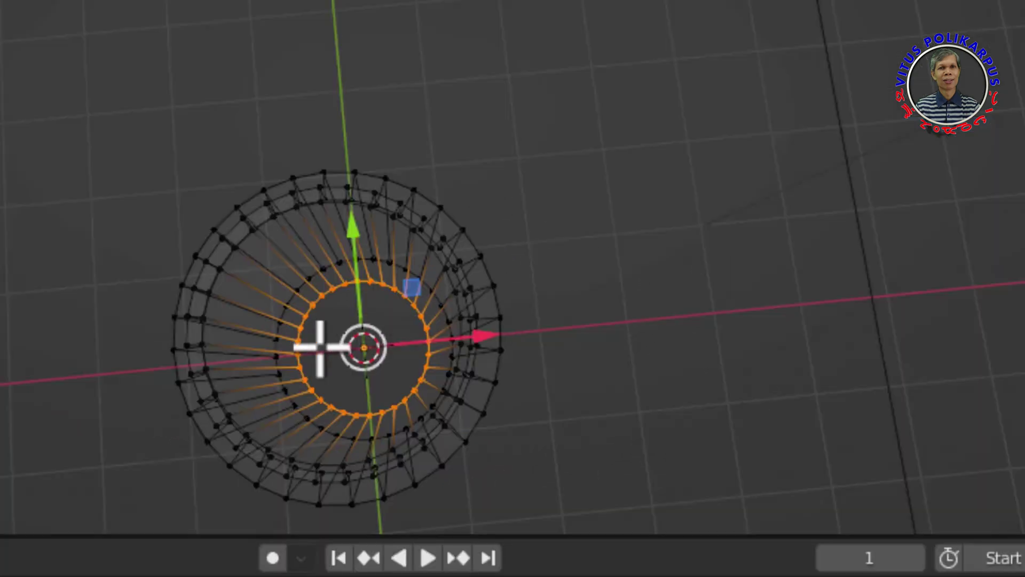
{"action": "key", "text": "f"}
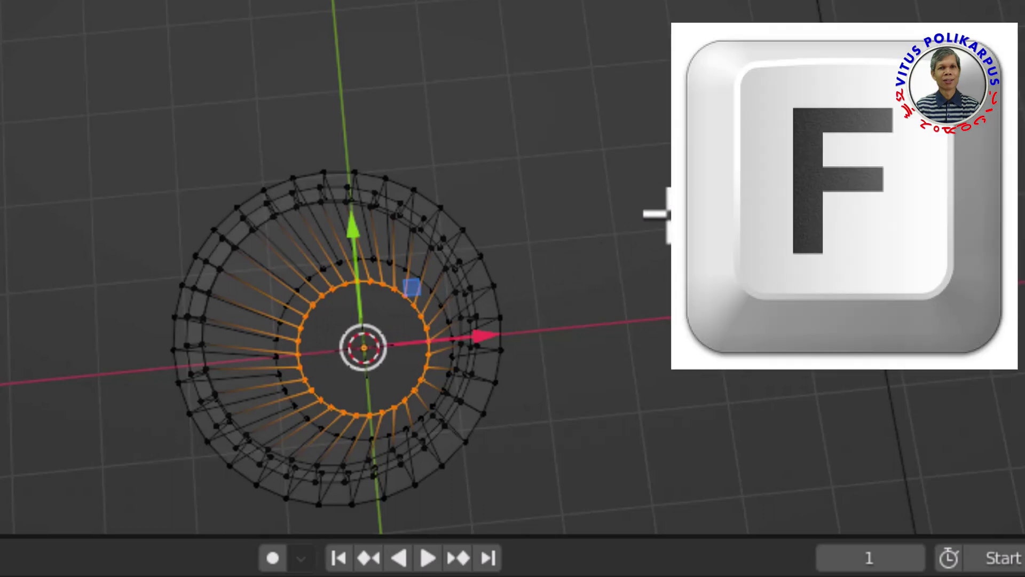
Step: Fill the inner bottom ring with a floor face and hide the Plane in the Outliner
{"action": "key", "text": "f"}
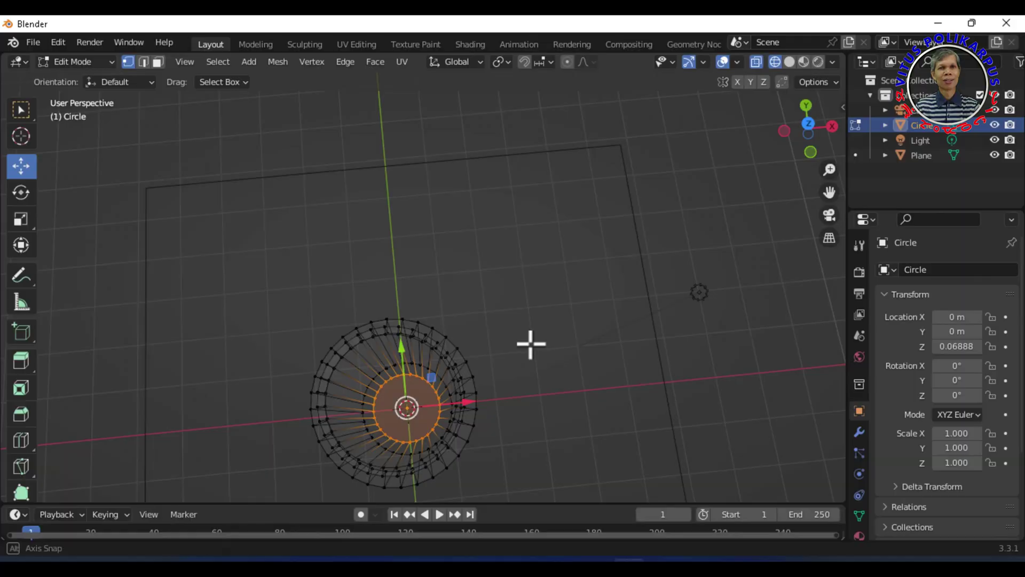
{"action": "mouse_move", "coordinate": [531, 343]}
{"action": "middle_mouse_down"}
{"action": "mouse_move", "coordinate": [529, 219]}
{"action": "mouse_move", "coordinate": [548, 103]}
{"action": "middle_mouse_up"}
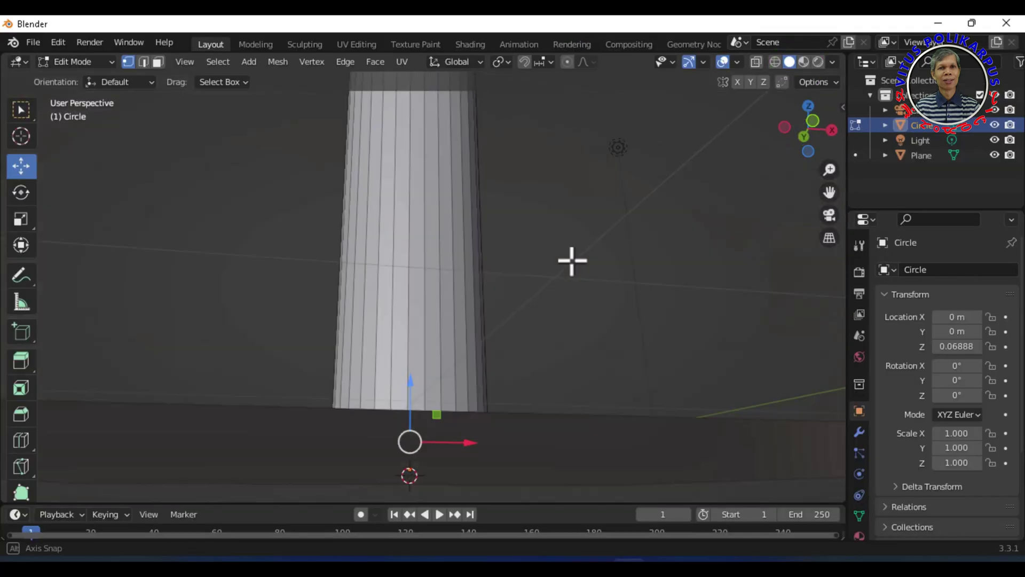
{"action": "middle_click_drag", "start_coordinate": [572, 259], "coordinate": [529, 220]}
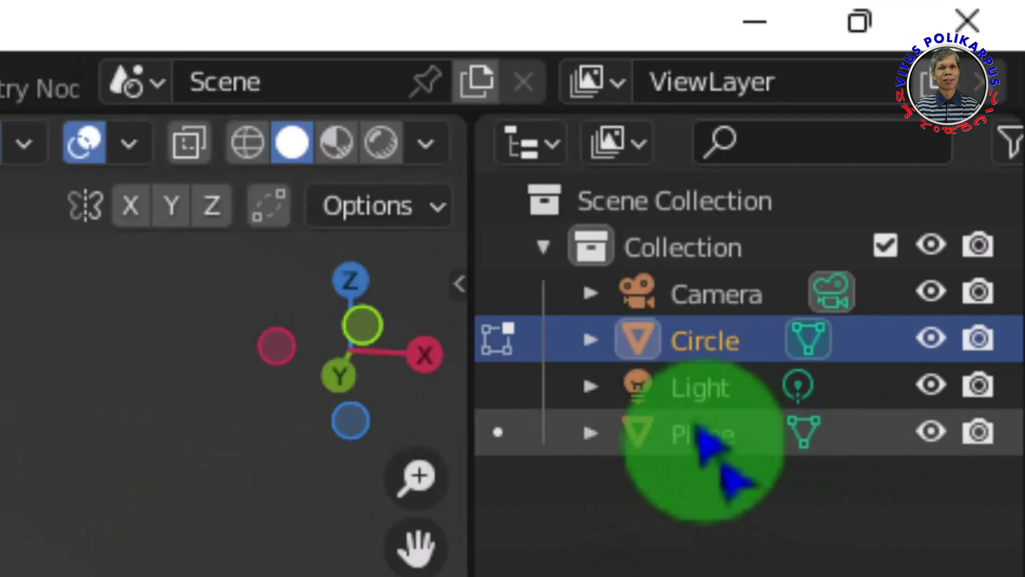
{"action": "left_click", "coordinate": [932, 433]}
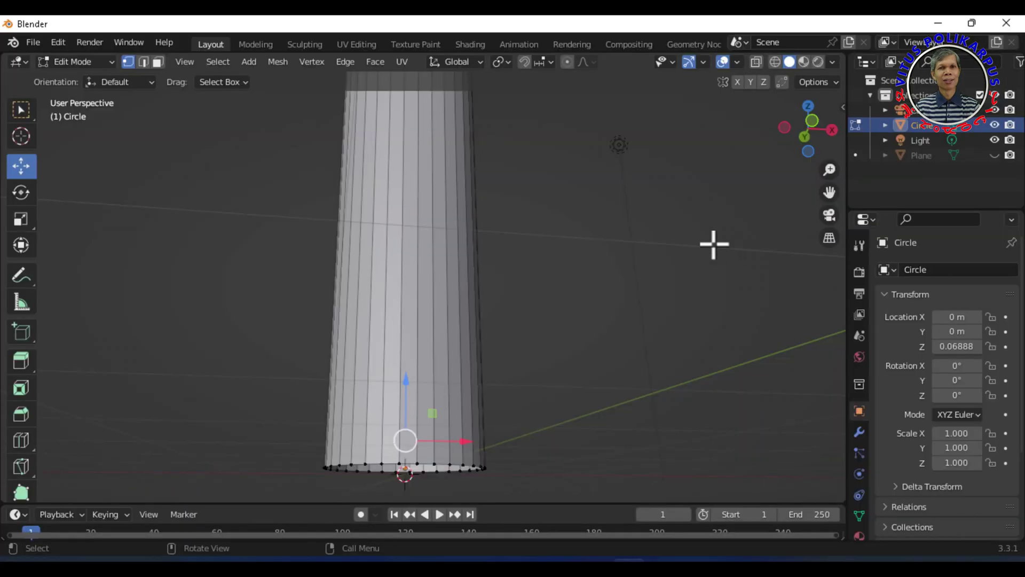
{"action": "middle_click_drag", "start_coordinate": [637, 282], "coordinate": [632, 233]}
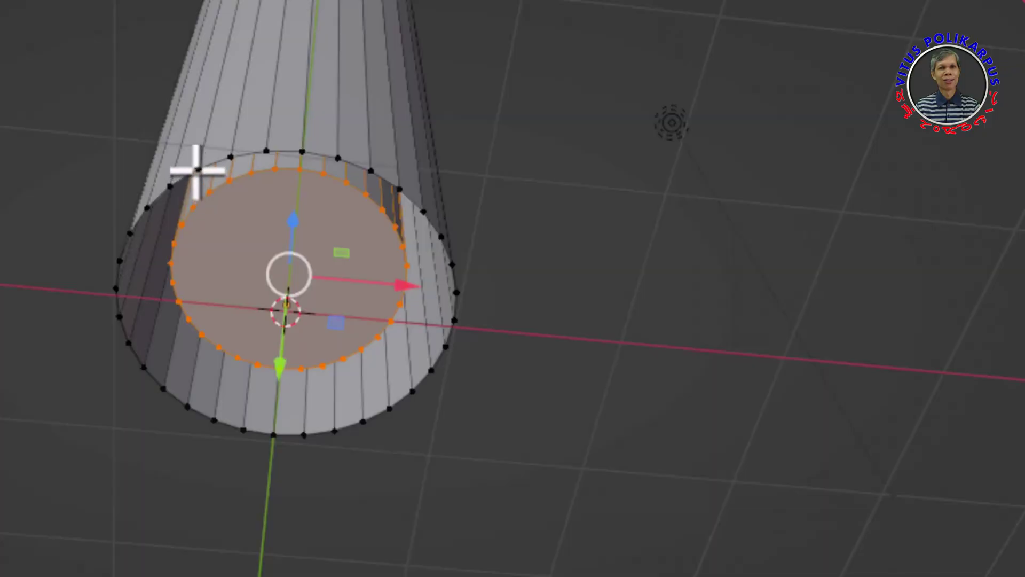
Step: Extrude the outer bottom edge loop, scale it inward, and raise it nearly flush with the base
{"action": "left_click", "coordinate": [197, 169], "text": "alt"}
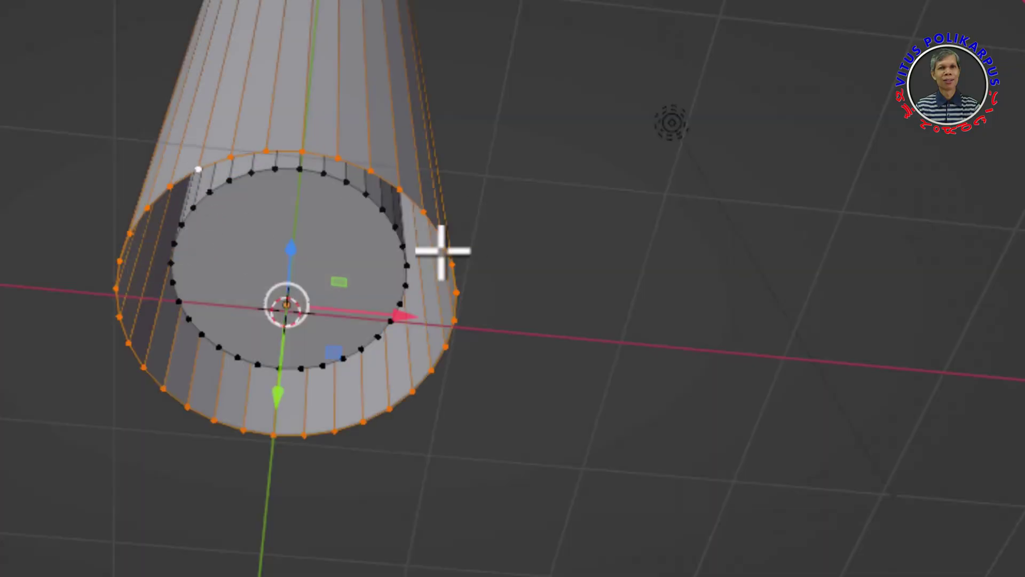
{"action": "key", "text": "e"}
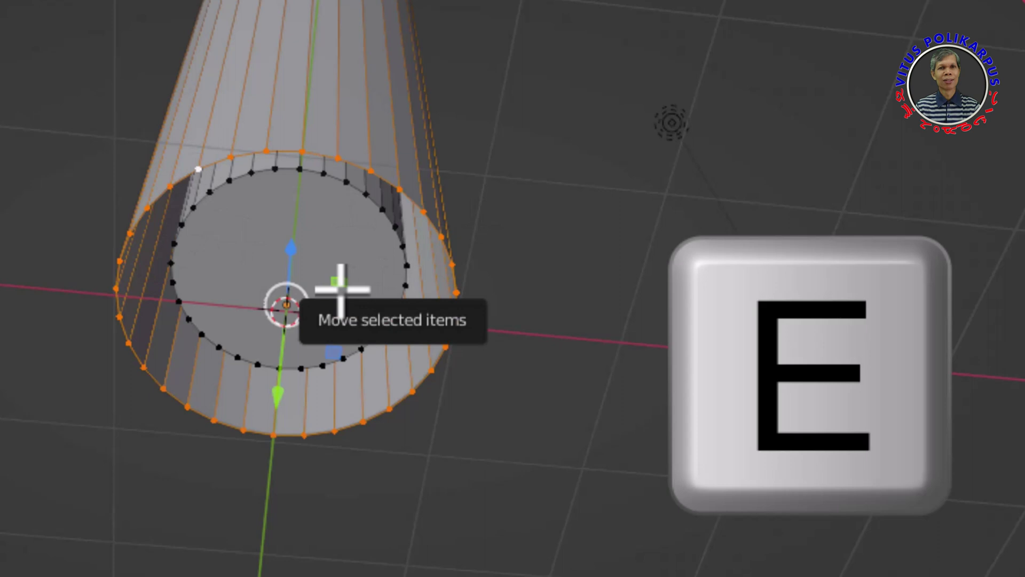
{"action": "key", "text": "z"}
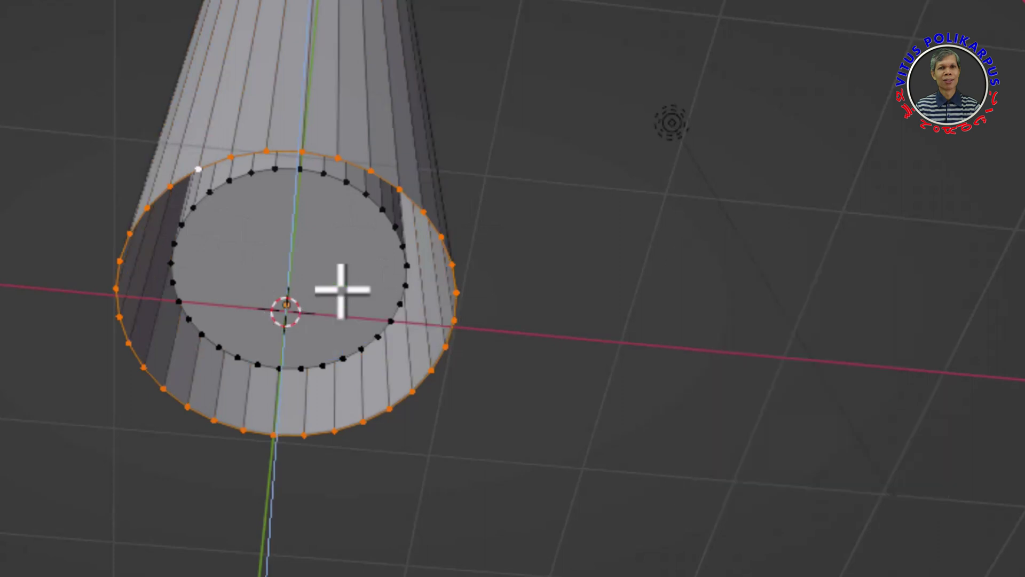
{"action": "left_click", "coordinate": [333, 318]}
{"action": "key", "text": "s"}
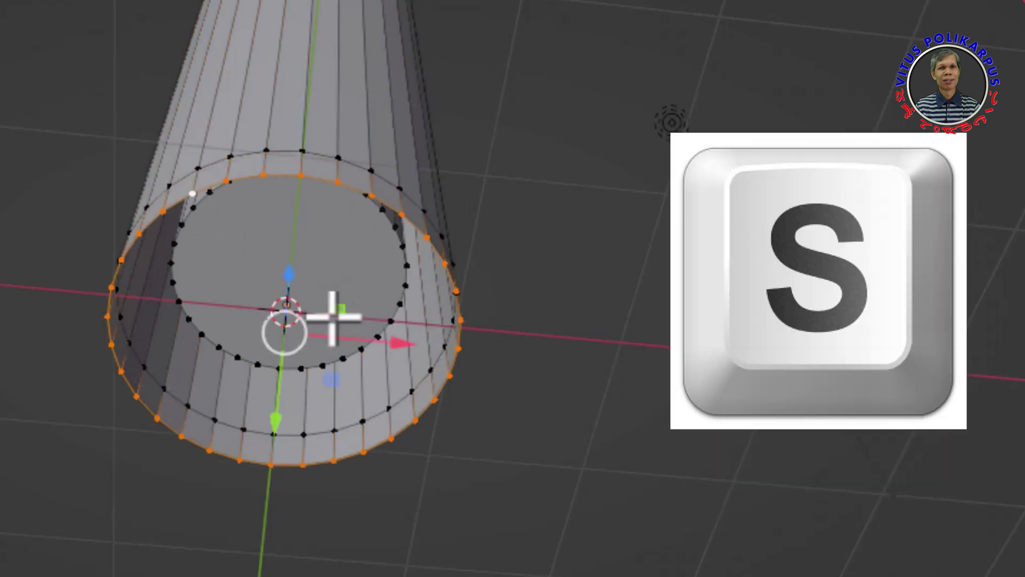
{"action": "key", "text": "s"}
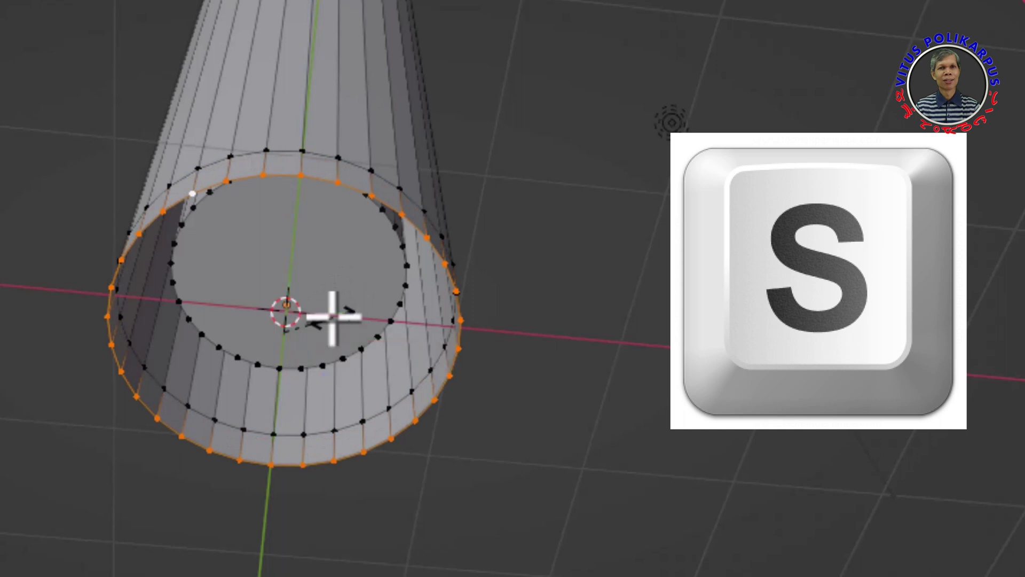
{"action": "left_click", "coordinate": [322, 318]}
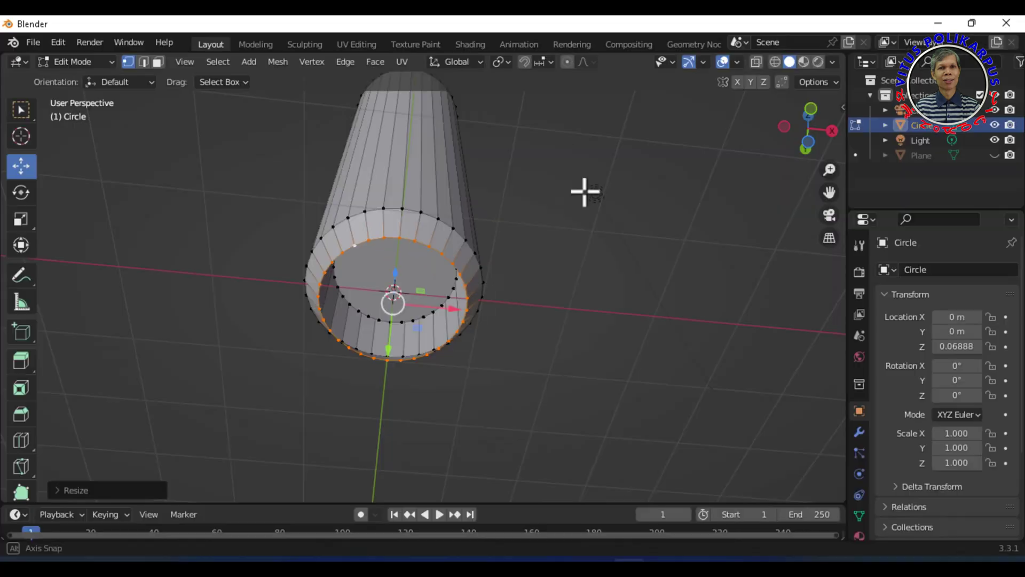
{"action": "middle_click_drag", "start_coordinate": [585, 192], "coordinate": [571, 261]}
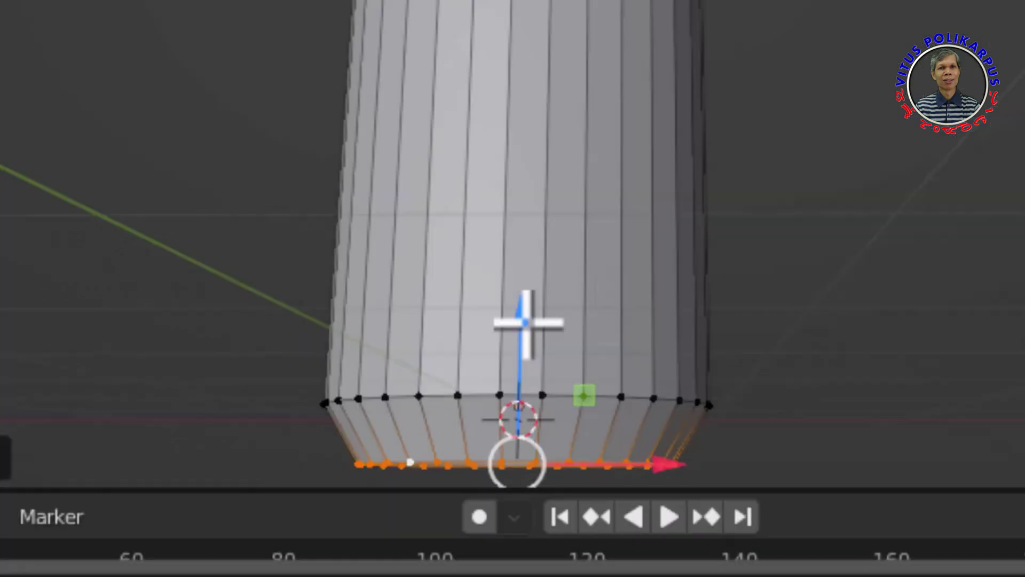
{"action": "left_click_drag", "start_coordinate": [380, 430], "coordinate": [385, 421]}
{"action": "left_click_drag", "start_coordinate": [540, 291], "coordinate": [571, 263]}
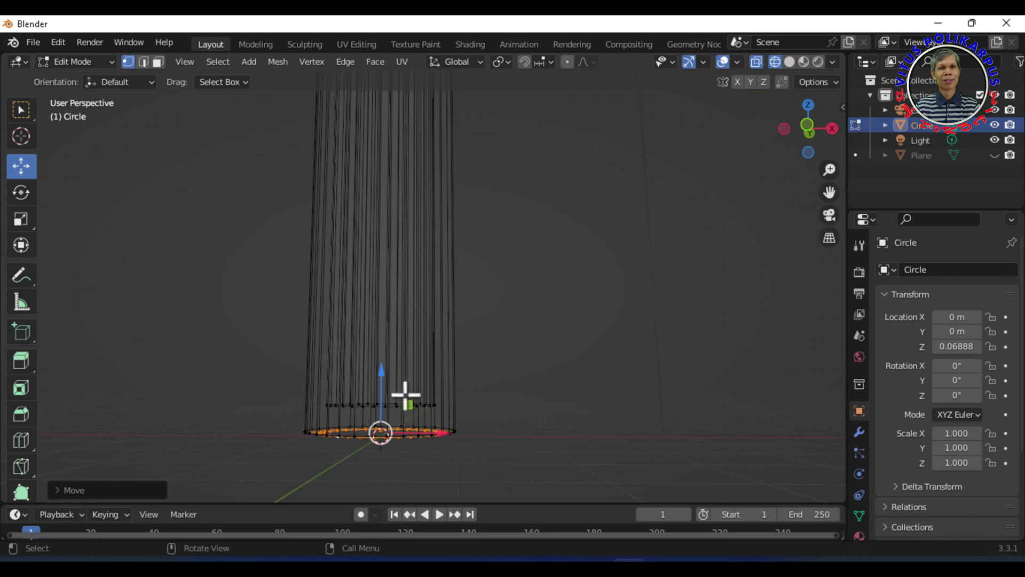
Step: Extrude the bottom ring down again, shrink it further inward, and set it just inside the base edge
{"action": "left_click_drag", "start_coordinate": [381, 379], "coordinate": [388, 378]}
{"action": "middle_click_drag", "start_coordinate": [517, 355], "coordinate": [517, 301]}
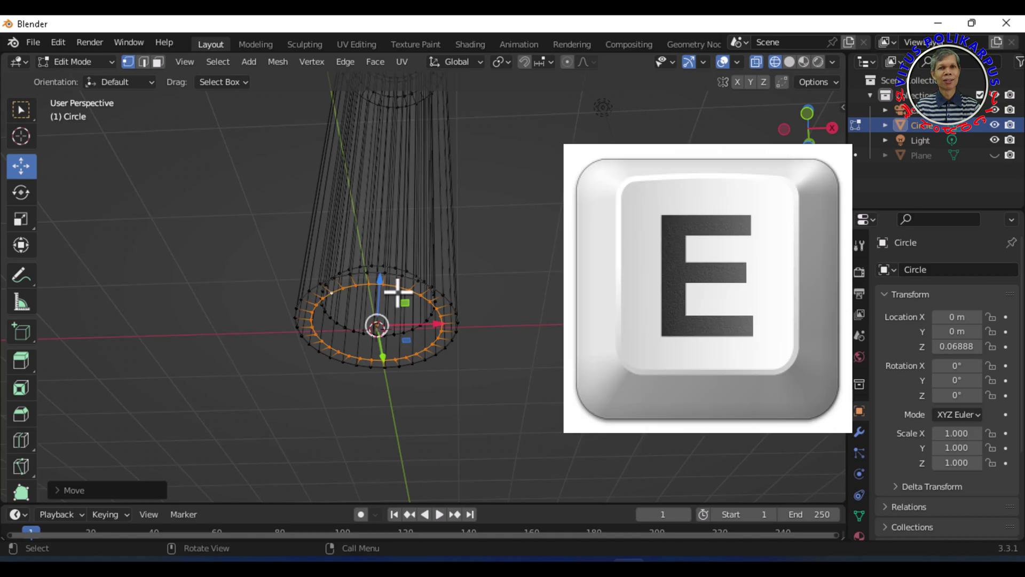
{"action": "key", "text": "z"}
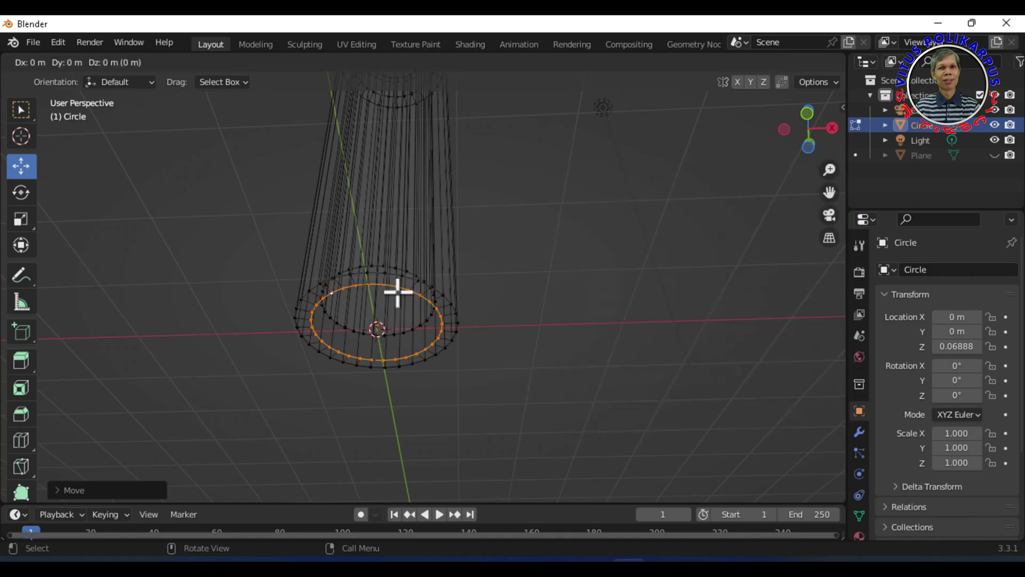
{"action": "key", "text": "e"}
{"action": "key", "text": "z"}
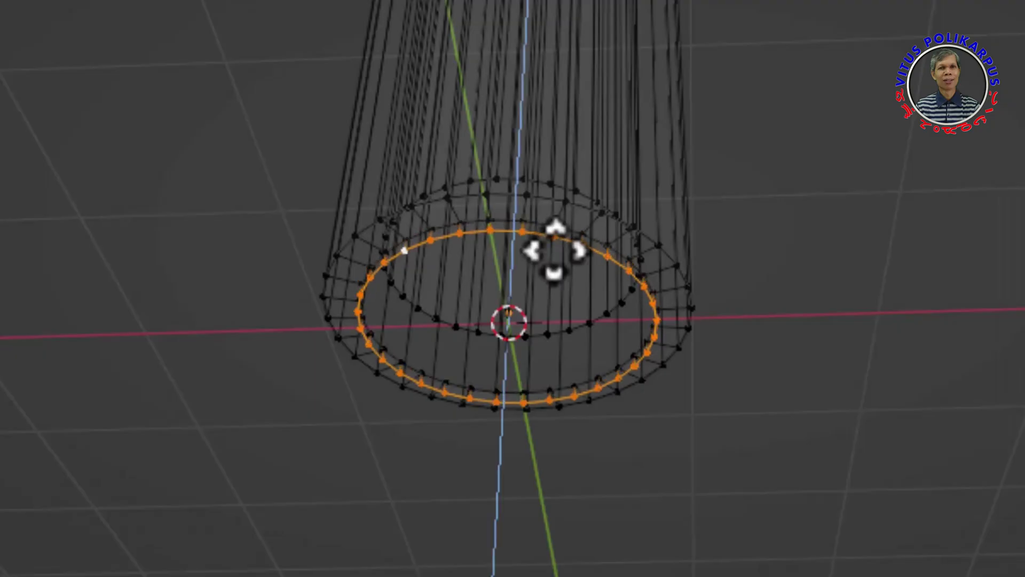
{"action": "left_click", "coordinate": [555, 251]}
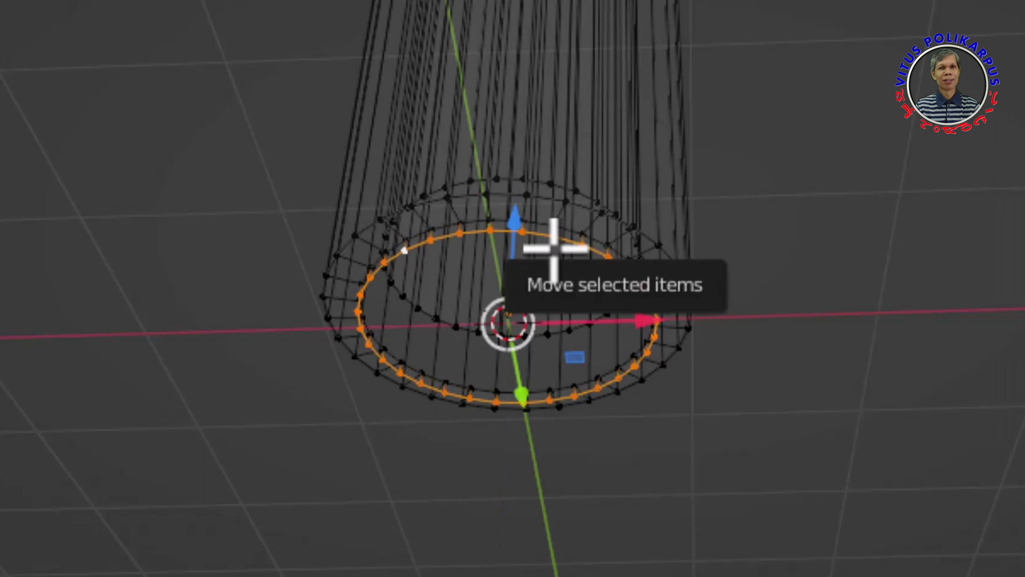
{"action": "key", "text": "s"}
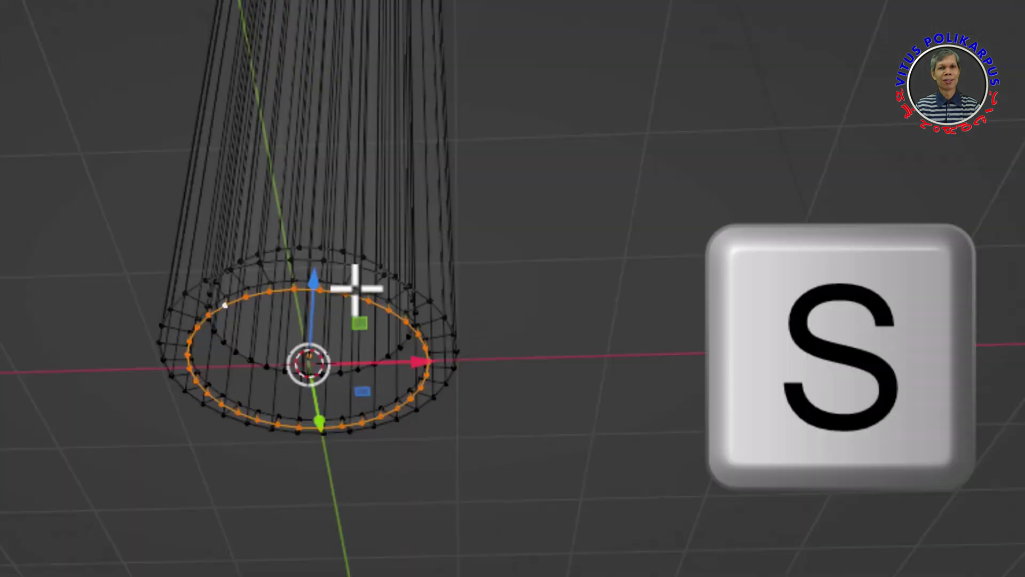
{"action": "key", "text": "s"}
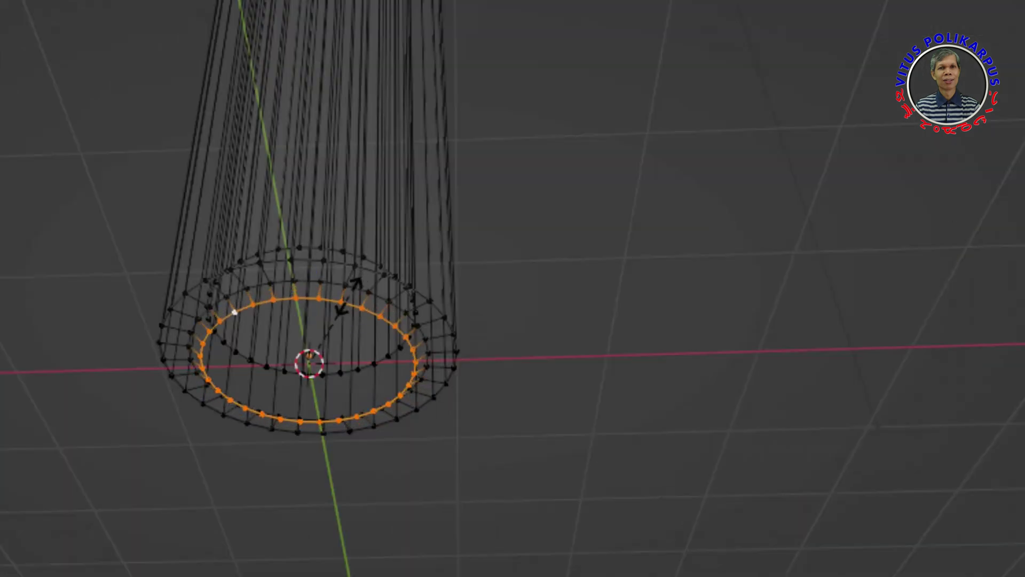
{"action": "left_click", "coordinate": [348, 296]}
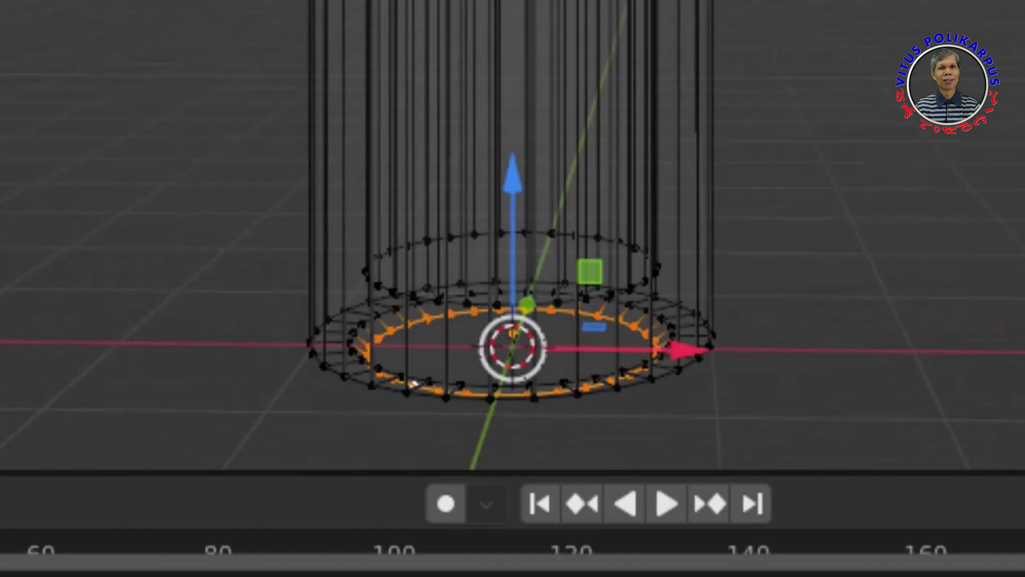
{"action": "left_click_drag", "start_coordinate": [516, 181], "coordinate": [532, 173]}
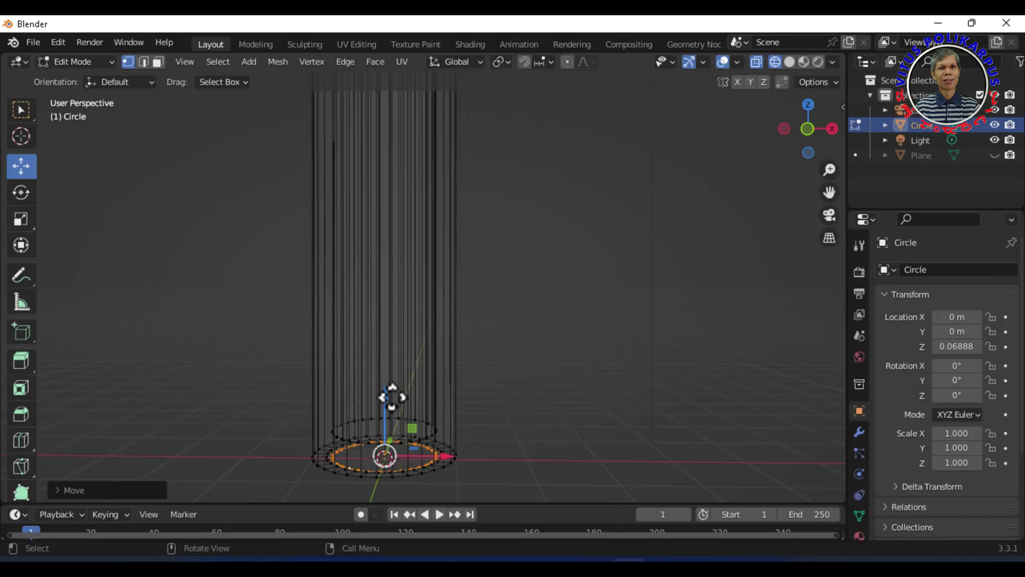
Step: Fill the bottle's inner base ring with a face and orbit to inspect the sealed bottom
{"action": "key", "text": "f"}
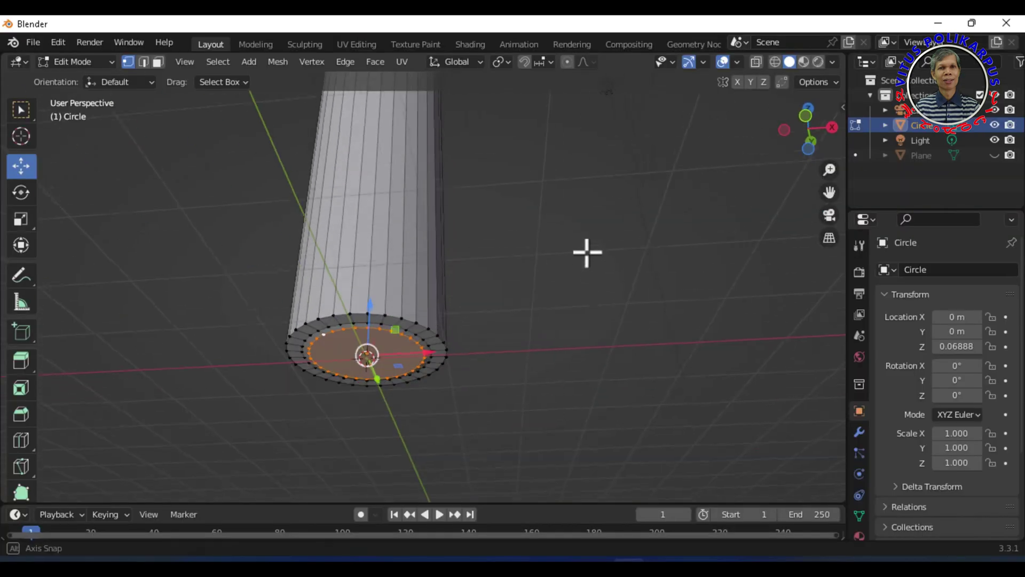
{"action": "middle_click_drag", "start_coordinate": [587, 252], "coordinate": [586, 214]}
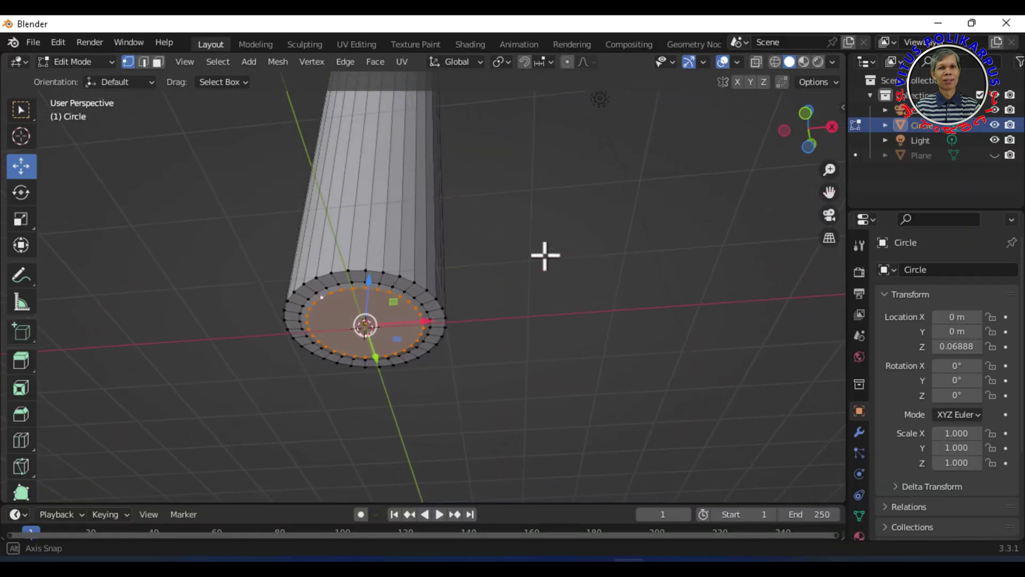
{"action": "middle_click_drag", "start_coordinate": [545, 255], "coordinate": [541, 291]}
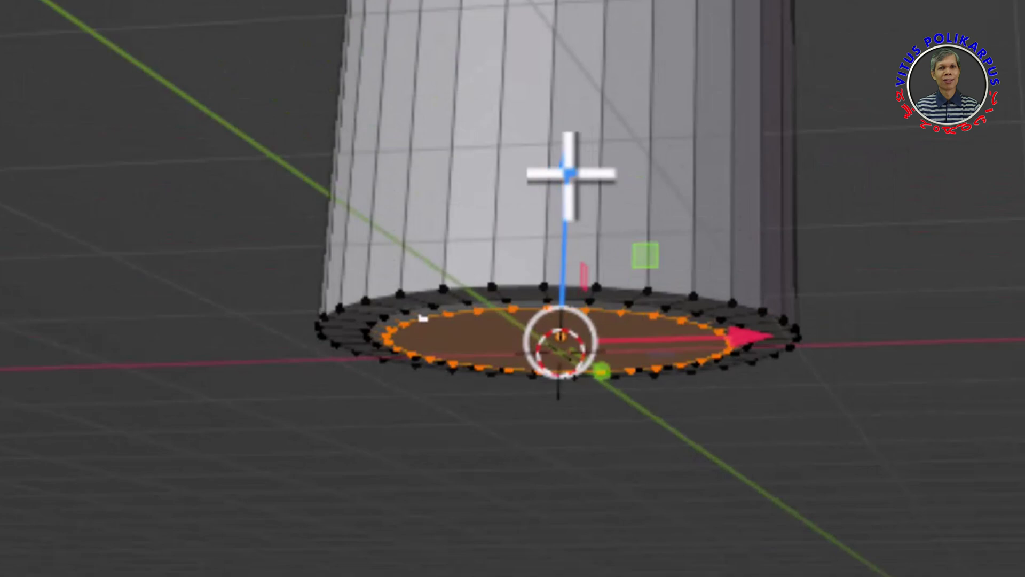
{"action": "left_click_drag", "start_coordinate": [568, 172], "coordinate": [600, 152]}
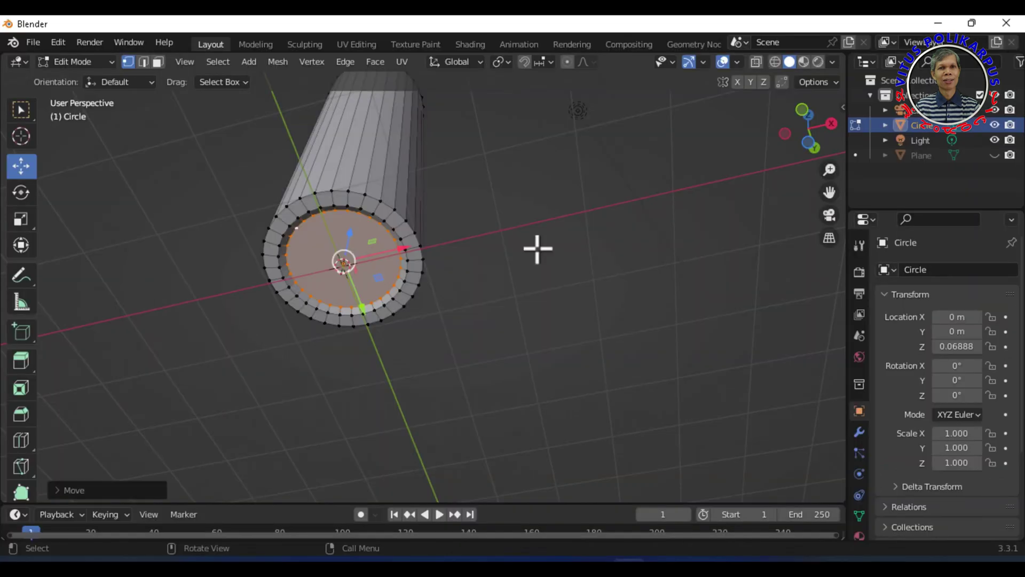
{"action": "mouse_move", "coordinate": [538, 247]}
{"action": "middle_mouse_down"}
{"action": "mouse_move", "coordinate": [559, 403]}
{"action": "mouse_move", "coordinate": [543, 450]}
{"action": "mouse_move", "coordinate": [558, 449]}
{"action": "mouse_move", "coordinate": [566, 419]}
{"action": "mouse_move", "coordinate": [607, 373]}
{"action": "mouse_move", "coordinate": [645, 403]}
{"action": "mouse_move", "coordinate": [634, 362]}
{"action": "mouse_move", "coordinate": [613, 398]}
{"action": "mouse_move", "coordinate": [575, 201]}
{"action": "mouse_move", "coordinate": [567, 276]}
{"action": "mouse_move", "coordinate": [556, 252]}
{"action": "mouse_move", "coordinate": [560, 266]}
{"action": "mouse_move", "coordinate": [583, 171]}
{"action": "middle_mouse_up"}
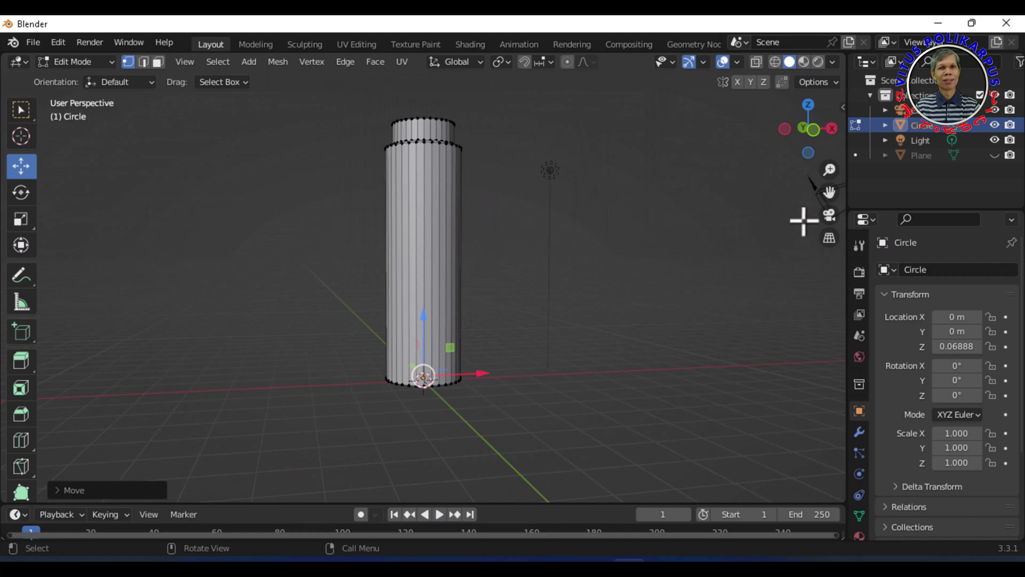
Step: Zoom in on the bottle's top opening and switch to Face select mode
{"action": "left_click_drag", "start_coordinate": [830, 192], "coordinate": [823, 276]}
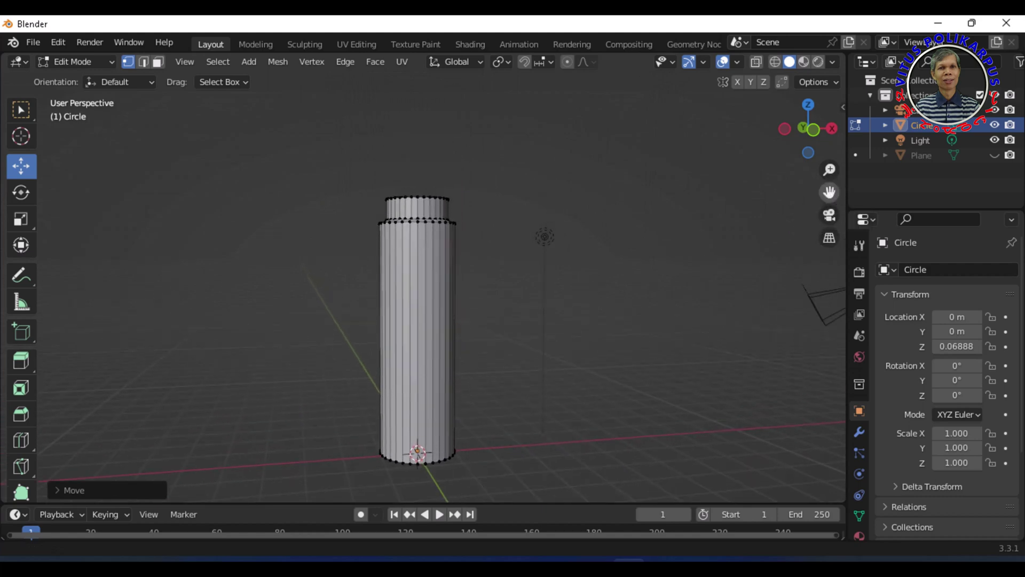
{"action": "middle_click_drag", "start_coordinate": [615, 168], "coordinate": [609, 247]}
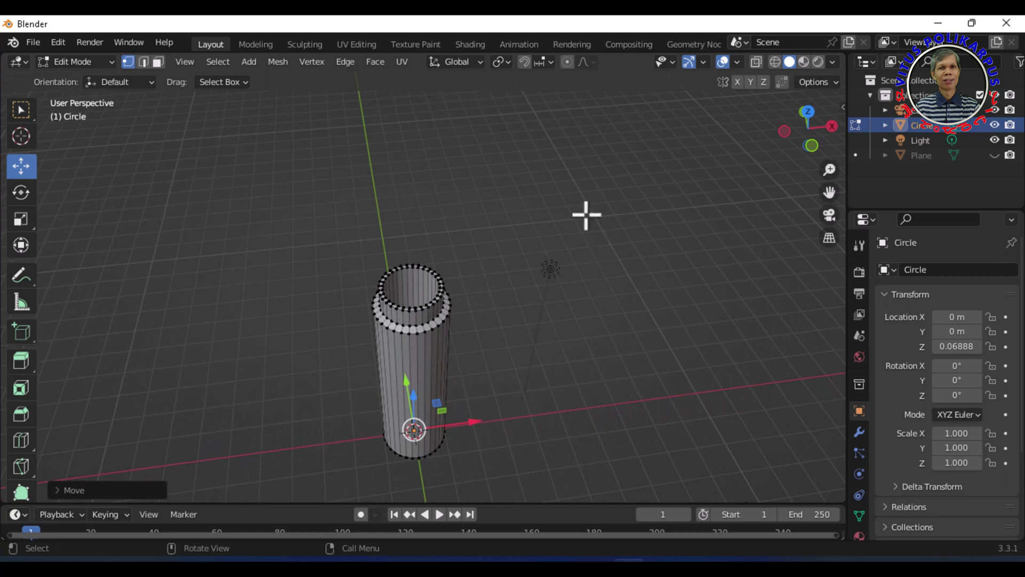
{"action": "scroll", "coordinate": [472, 286], "scroll_direction": "up", "scroll_amount": 5}
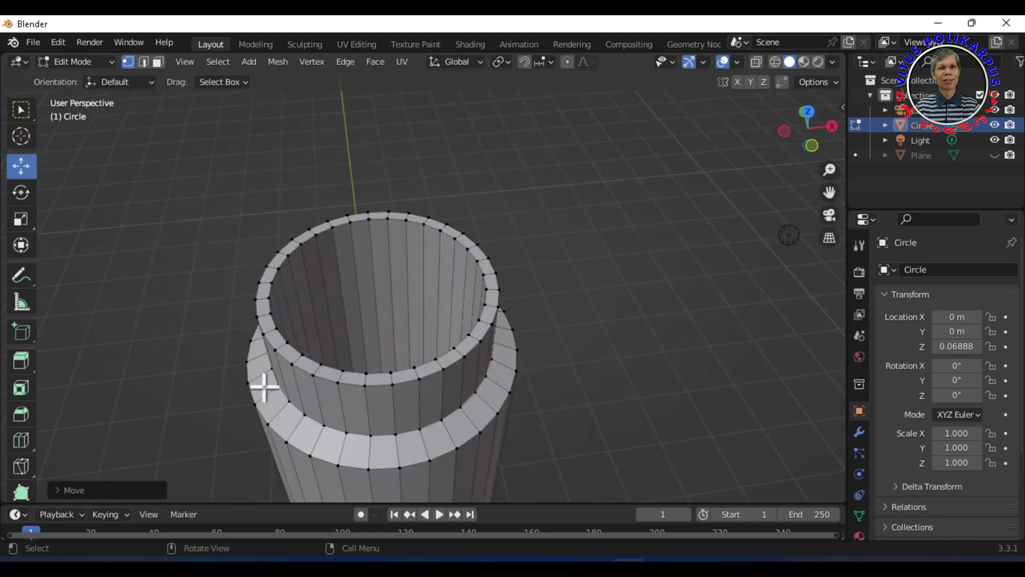
{"action": "left_click", "coordinate": [167, 72]}
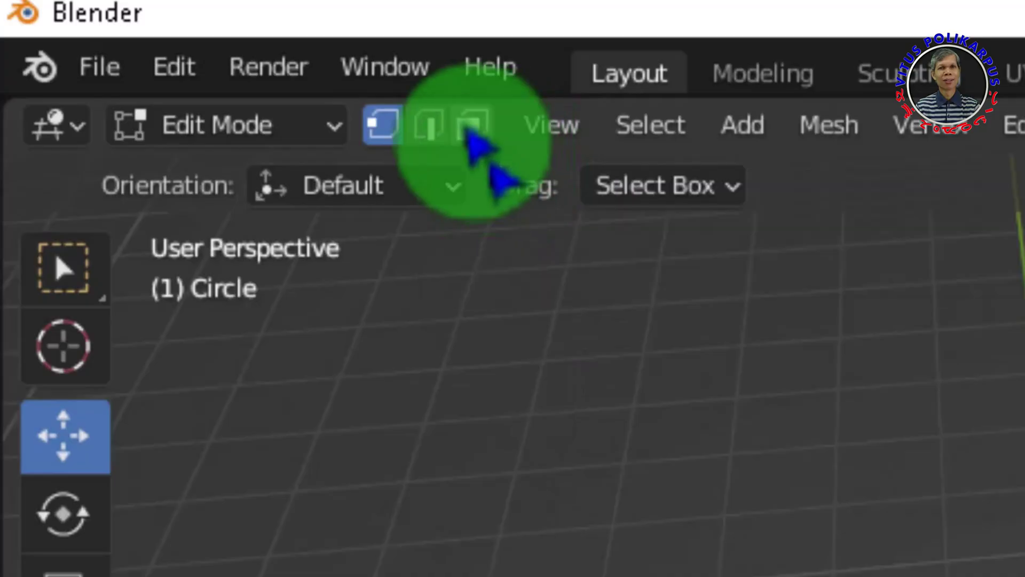
{"action": "left_click", "coordinate": [469, 128]}
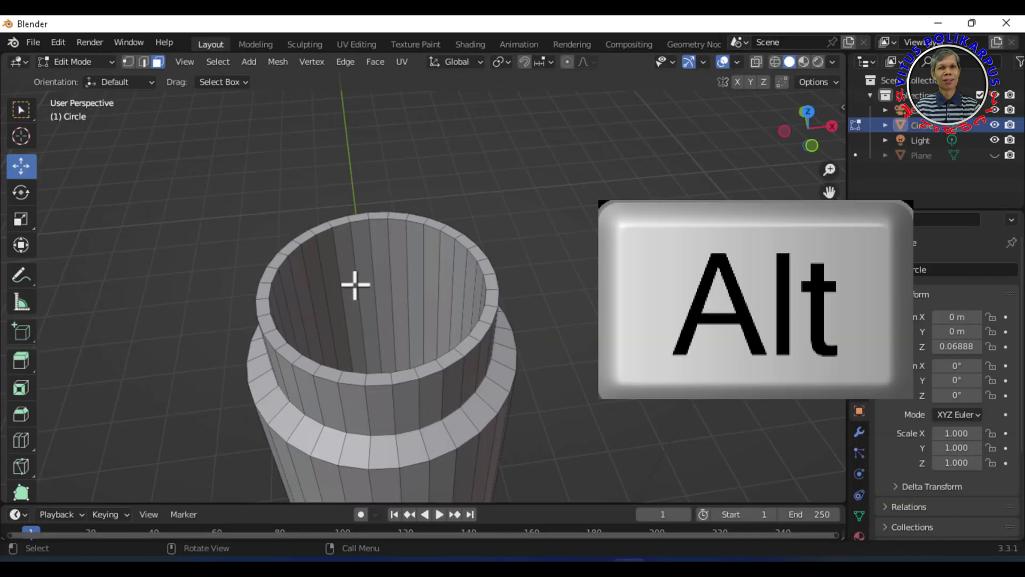
Step: Duplicate the neck's loop of faces in place and separate the copy into Circle.001
{"action": "left_click", "coordinate": [389, 416], "text": "alt"}
{"action": "mouse_move", "coordinate": [596, 271]}
{"action": "middle_mouse_down"}
{"action": "mouse_move", "coordinate": [615, 262]}
{"action": "mouse_move", "coordinate": [599, 253]}
{"action": "middle_mouse_up"}
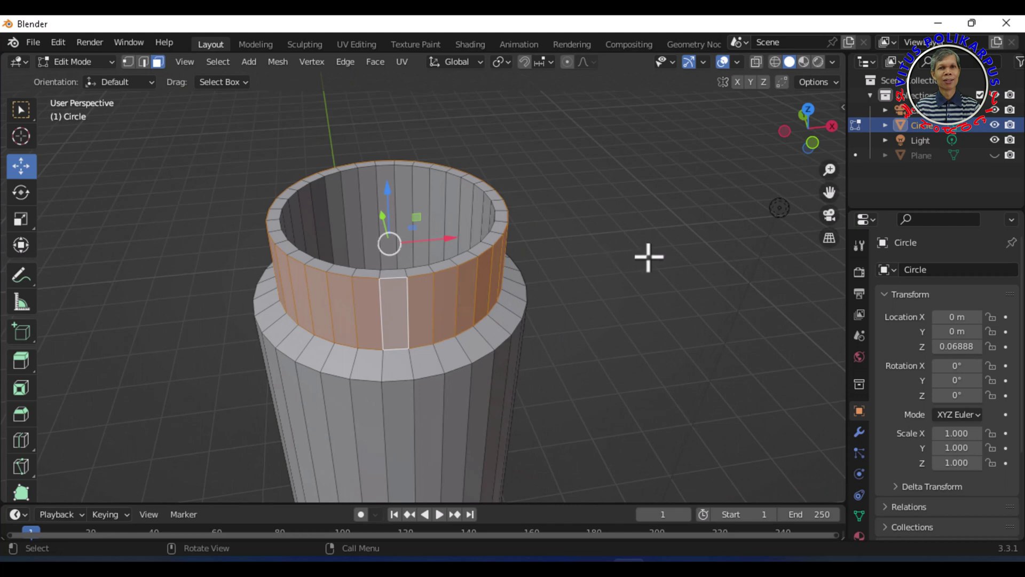
{"action": "key", "text": "shift+d"}
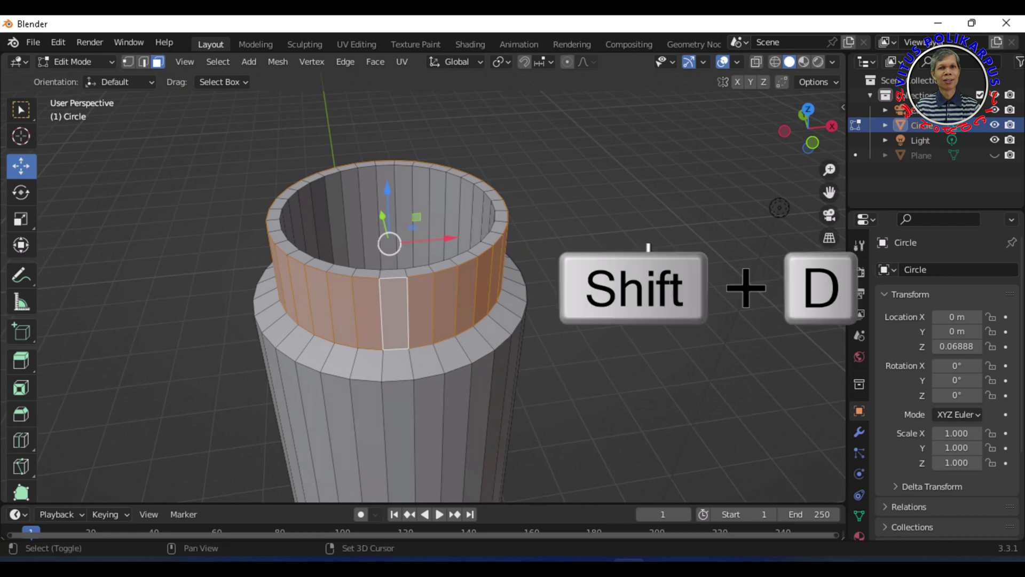
{"action": "key", "text": "Return"}
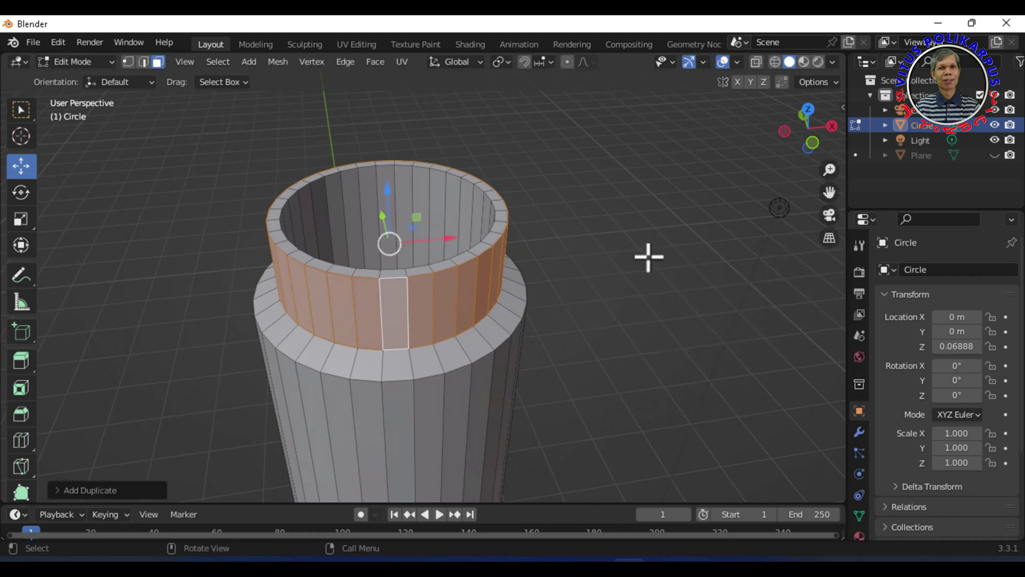
{"action": "key", "text": "p"}
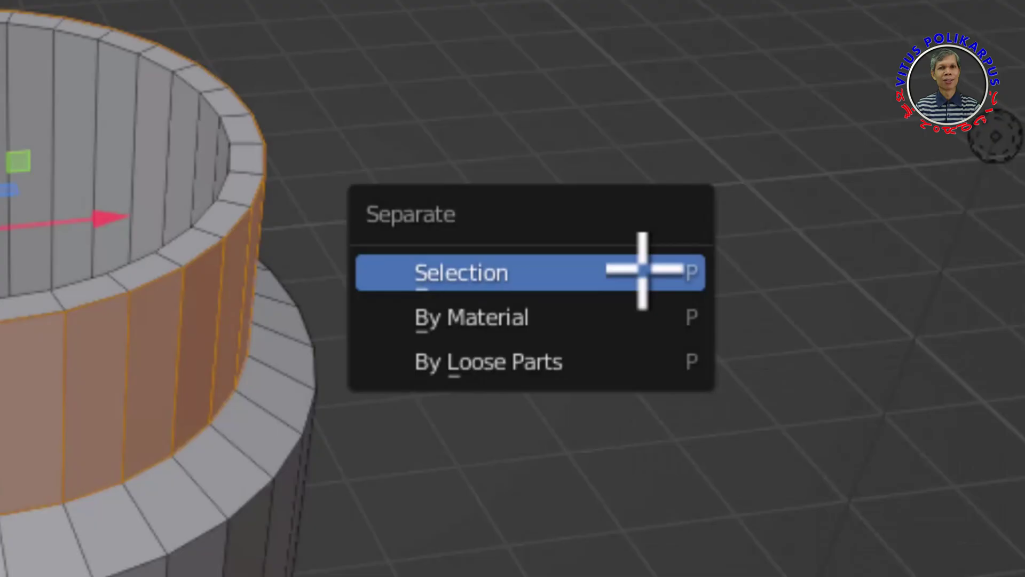
{"action": "left_click", "coordinate": [649, 257]}
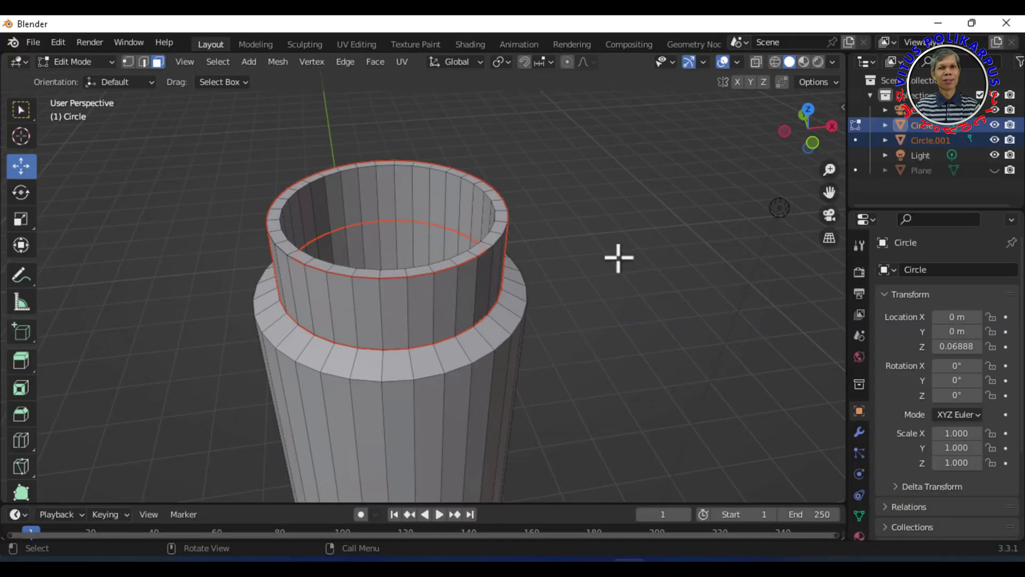
{"action": "left_click", "coordinate": [89, 60]}
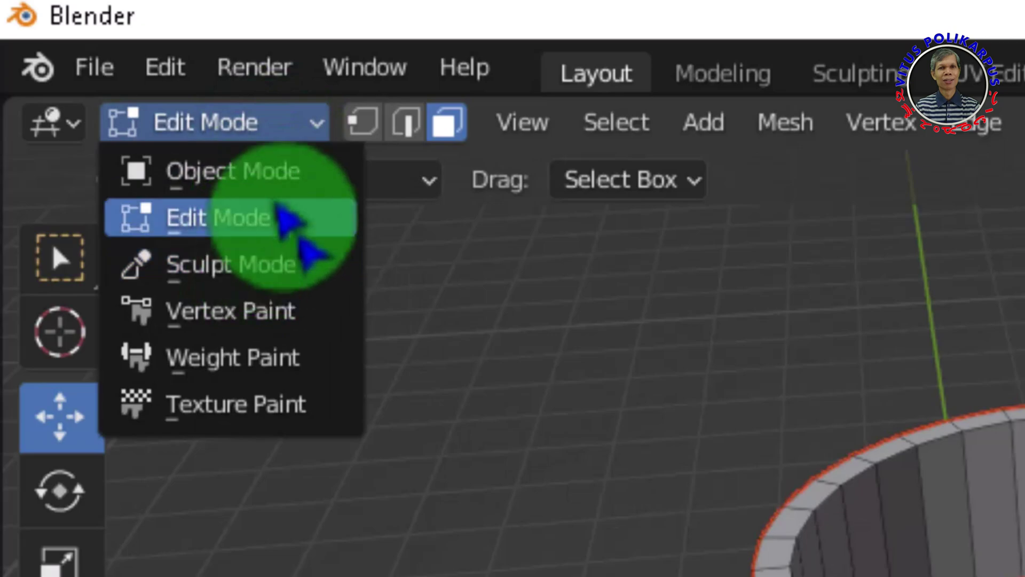
Step: In Object Mode, rename Circle to 'botol' and Circle.001 to 'tutup' in the Outliner
{"action": "left_click", "coordinate": [256, 173]}
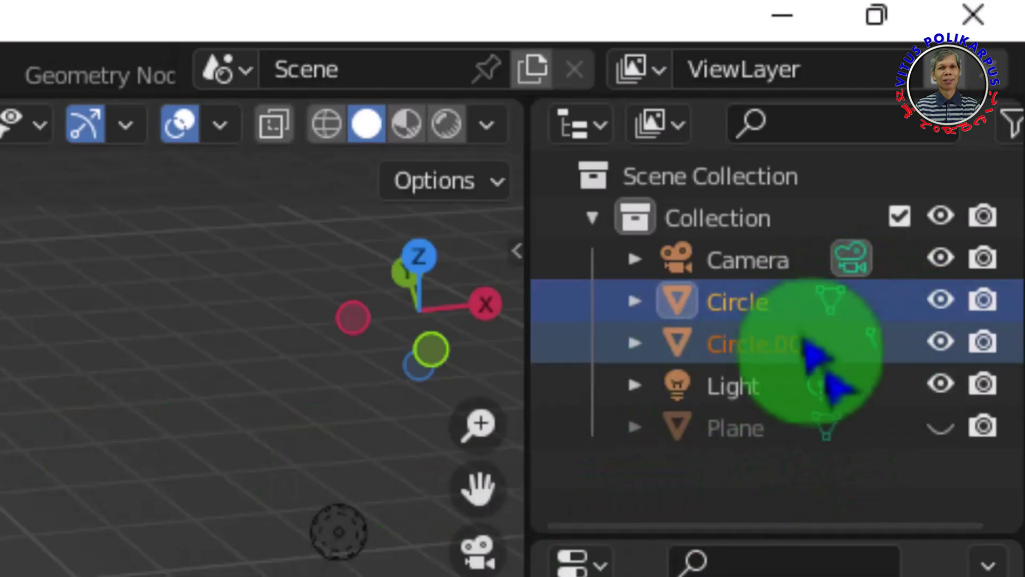
{"action": "left_click", "coordinate": [762, 315]}
{"action": "double_click", "coordinate": [763, 315]}
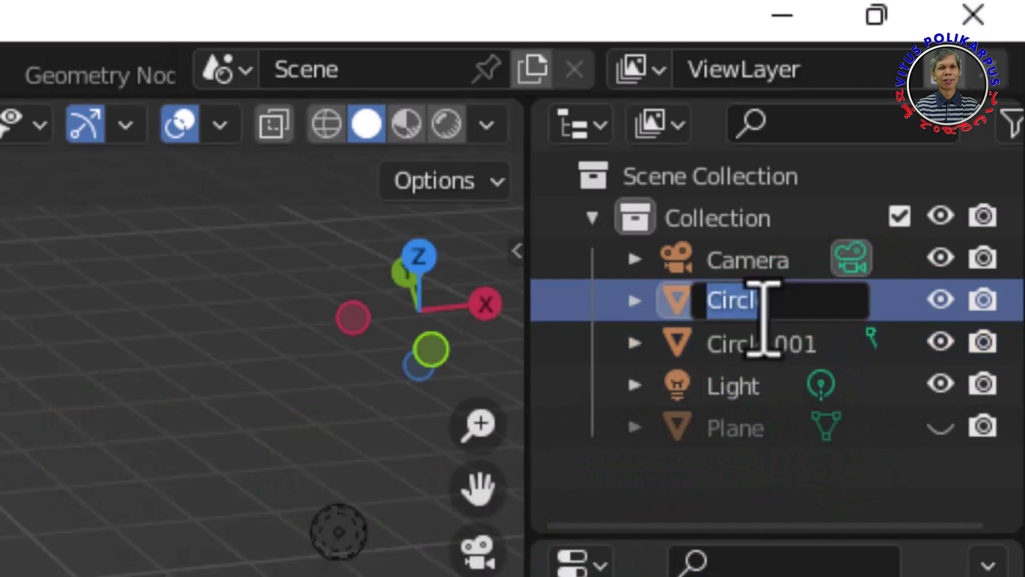
{"action": "type", "text": "botol"}
{"action": "key", "text": "Return"}
{"action": "double_click", "coordinate": [782, 360]}
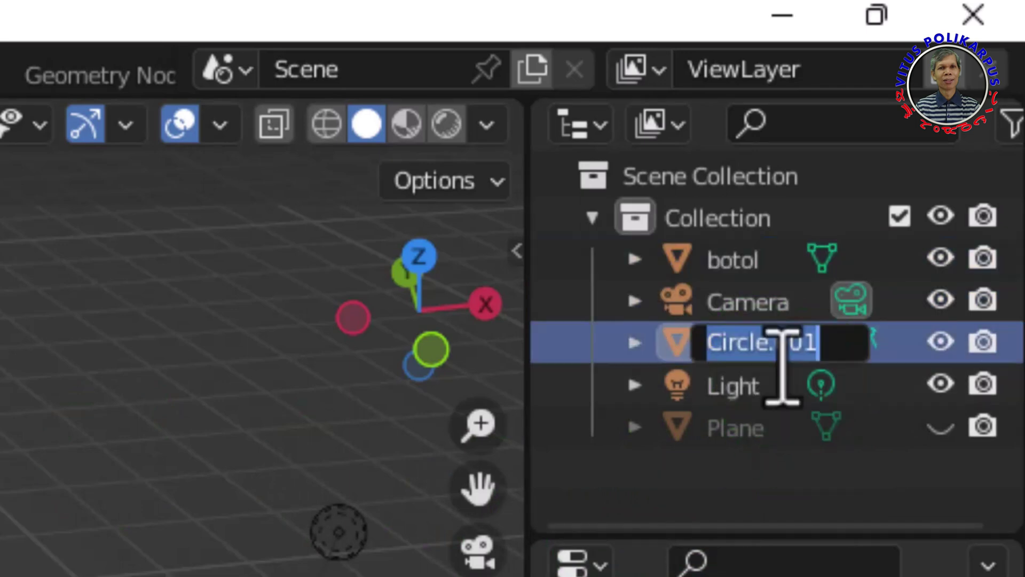
{"action": "type", "text": "tu"}
{"action": "type", "text": "p"}
{"action": "key", "text": "Return"}
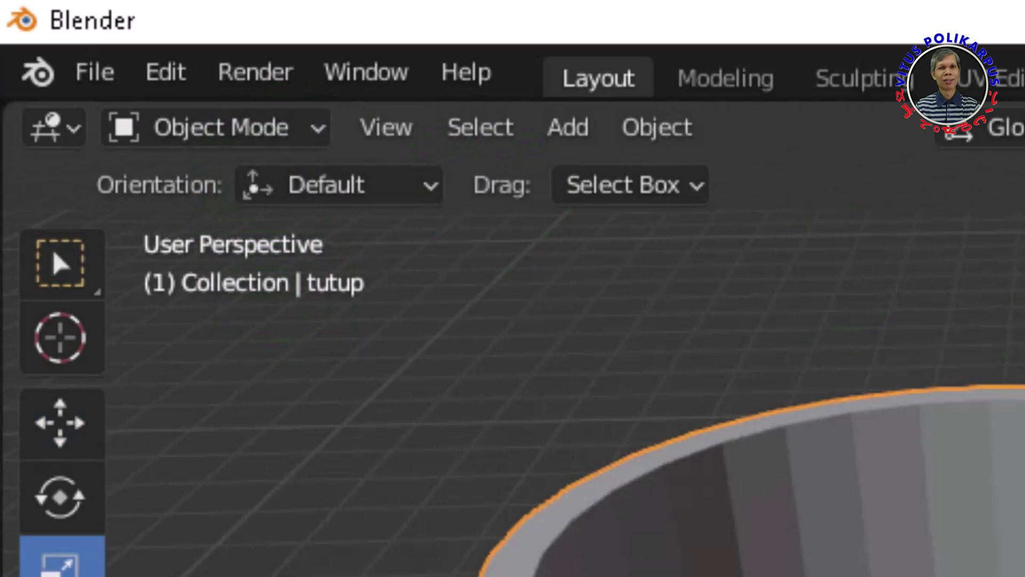
Step: Put the tutup object in Edit Mode and loop-select its ring of wall faces
{"action": "left_click", "coordinate": [293, 134]}
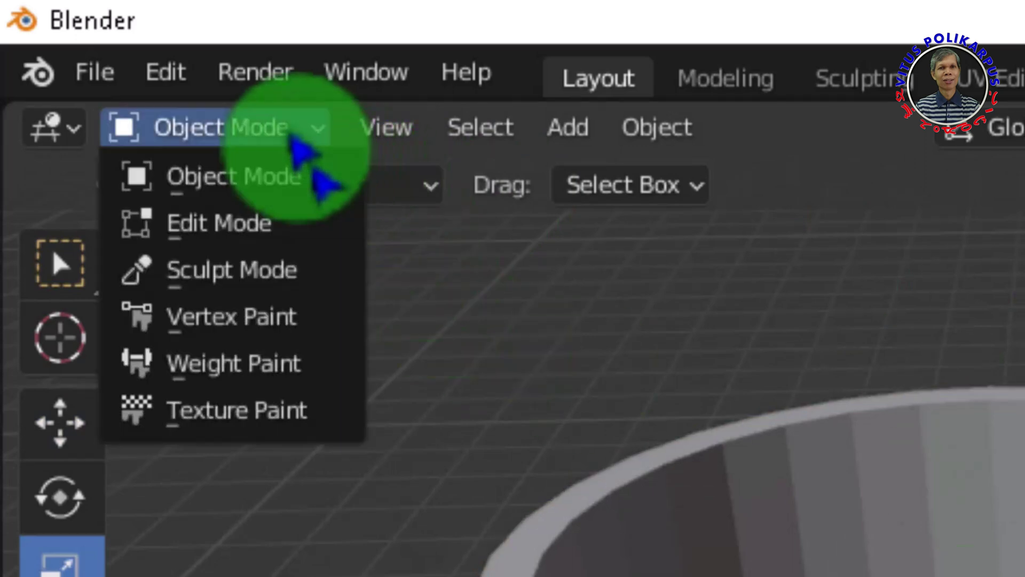
{"action": "left_click", "coordinate": [253, 224]}
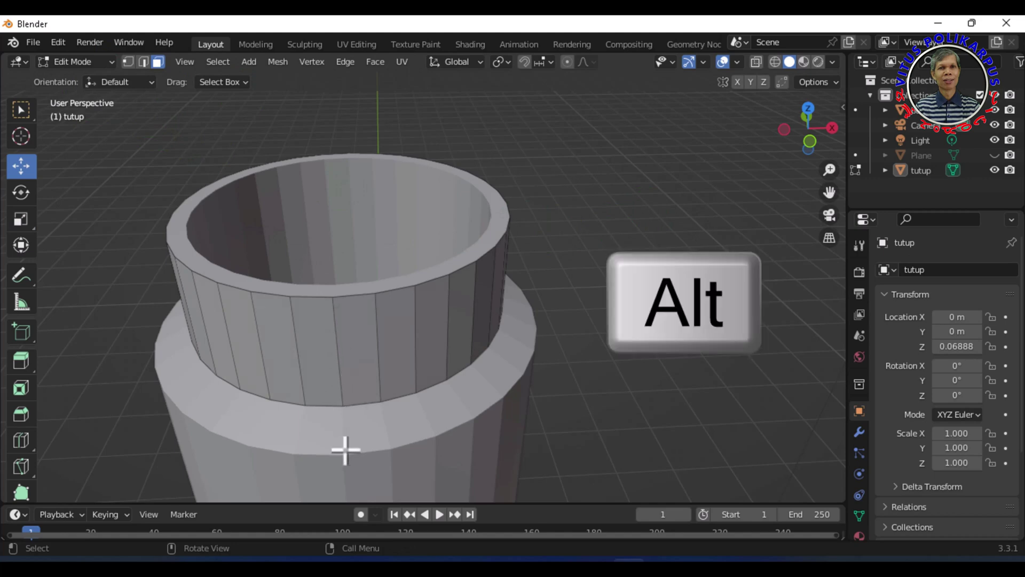
{"action": "left_click", "coordinate": [363, 354], "text": "alt"}
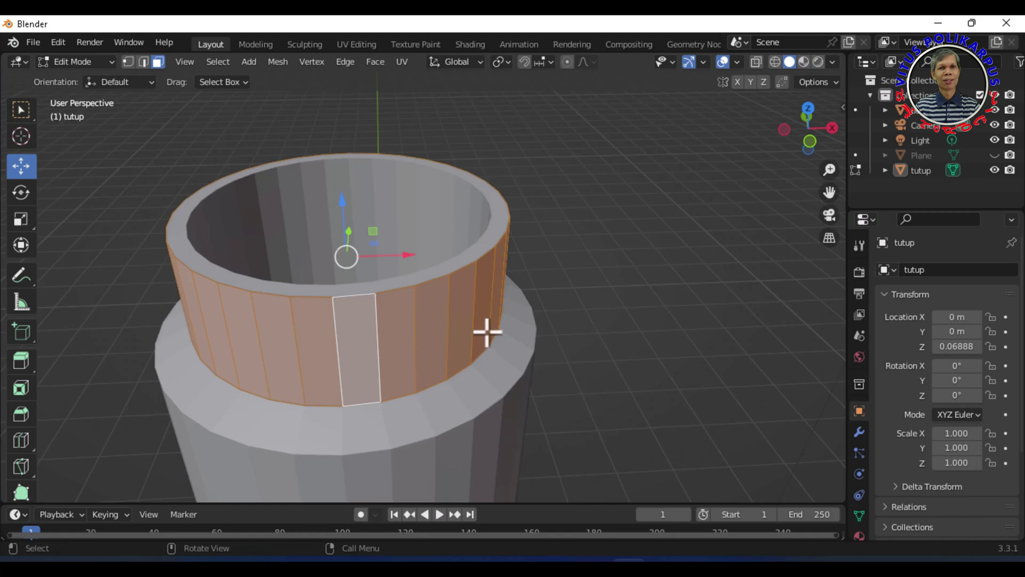
Step: Scale the cap's wall faces wider than the neck and lift them about 0.97 m
{"action": "key", "text": "s"}
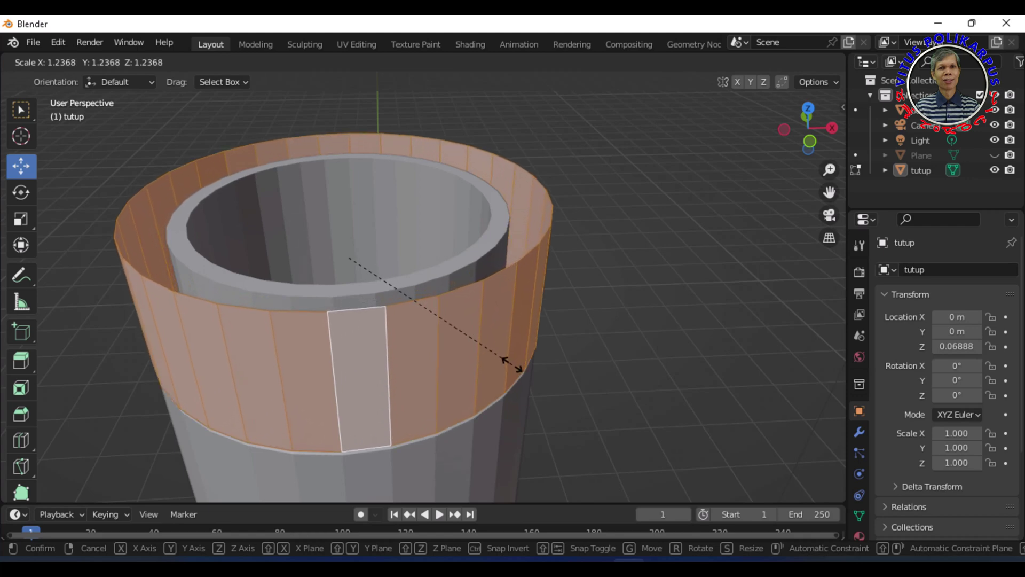
{"action": "left_click", "coordinate": [511, 364]}
{"action": "mouse_move", "coordinate": [583, 359]}
{"action": "middle_mouse_down"}
{"action": "mouse_move", "coordinate": [533, 383]}
{"action": "mouse_move", "coordinate": [627, 378]}
{"action": "mouse_move", "coordinate": [609, 379]}
{"action": "mouse_move", "coordinate": [680, 298]}
{"action": "middle_mouse_up"}
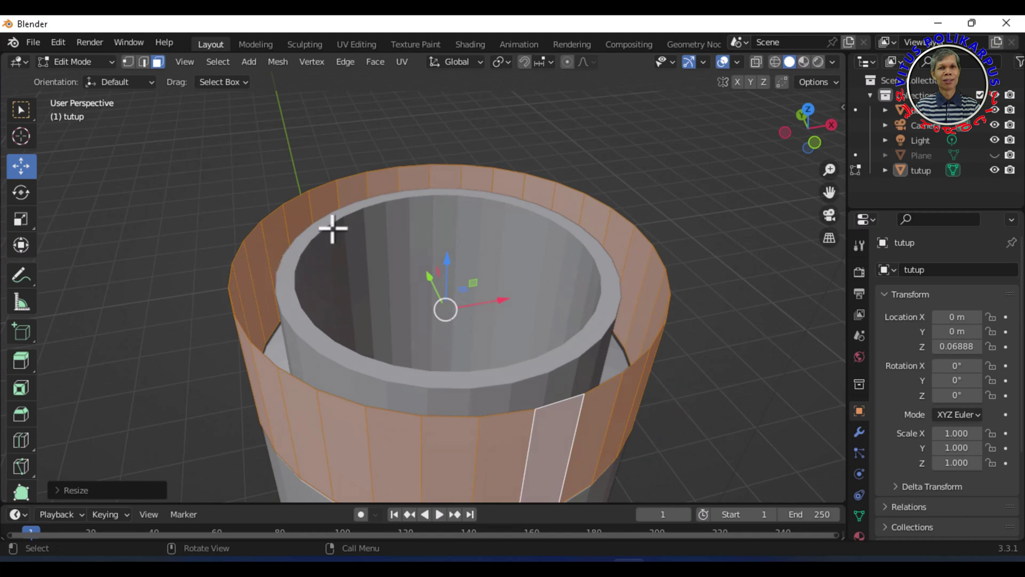
{"action": "mouse_move", "coordinate": [448, 256]}
{"action": "left_mouse_down"}
{"action": "mouse_move", "coordinate": [467, 96]}
{"action": "mouse_move", "coordinate": [472, 494]}
{"action": "mouse_move", "coordinate": [476, 487]}
{"action": "mouse_move", "coordinate": [516, 520]}
{"action": "left_mouse_up"}
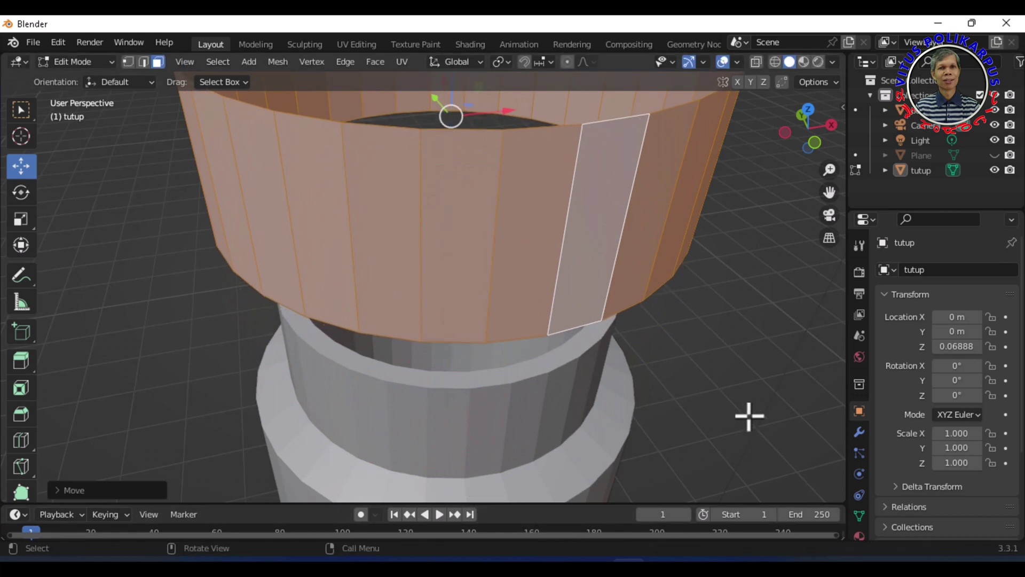
{"action": "left_click_drag", "start_coordinate": [817, 196], "coordinate": [817, 240]}
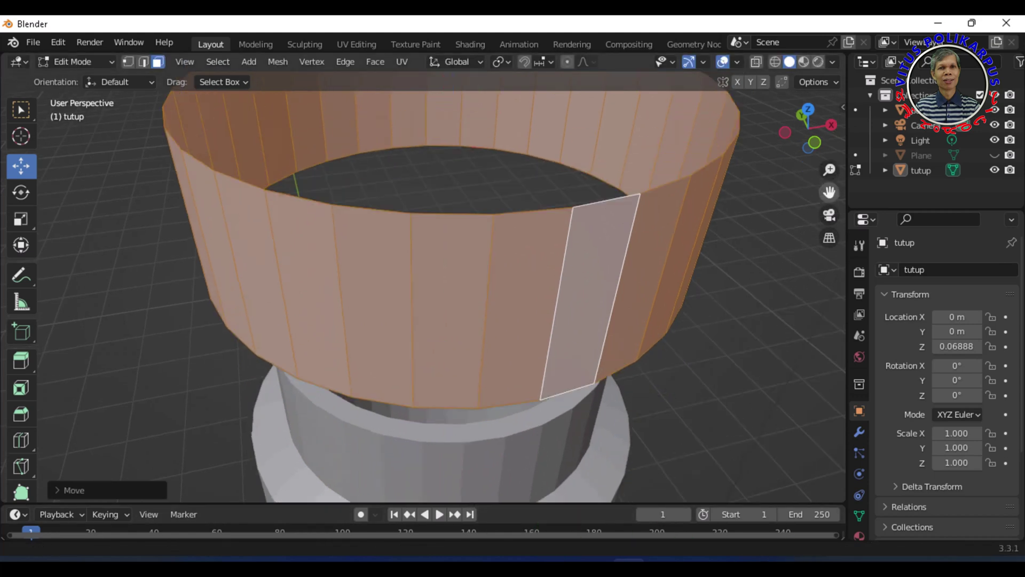
{"action": "mouse_move", "coordinate": [767, 279]}
{"action": "middle_mouse_down"}
{"action": "mouse_move", "coordinate": [758, 246]}
{"action": "mouse_move", "coordinate": [761, 276]}
{"action": "middle_mouse_up"}
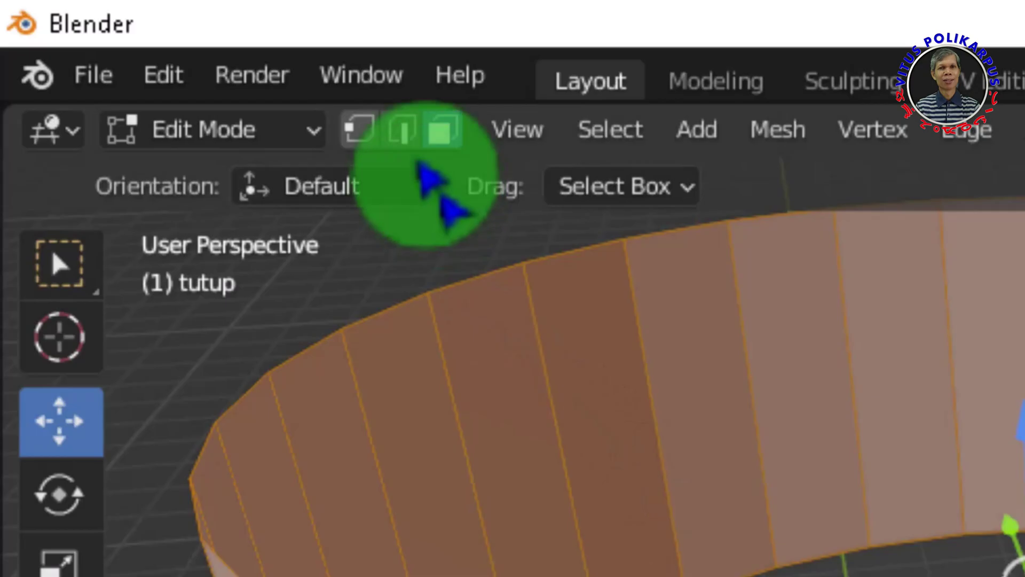
Step: Loop-select the cap's top rim, first in Edge mode, then as a vertex loop
{"action": "left_click", "coordinate": [143, 62]}
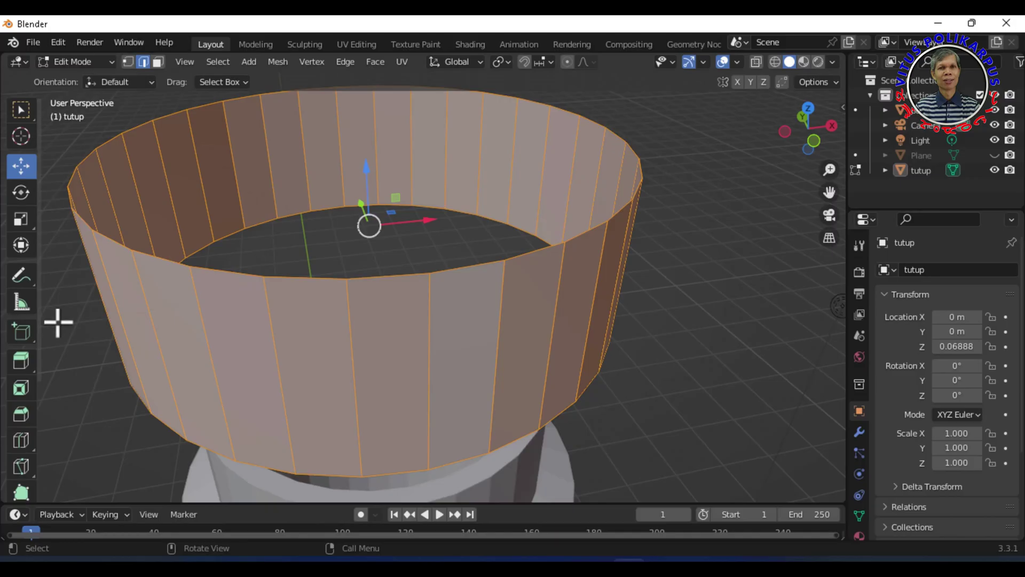
{"action": "left_click", "coordinate": [158, 281]}
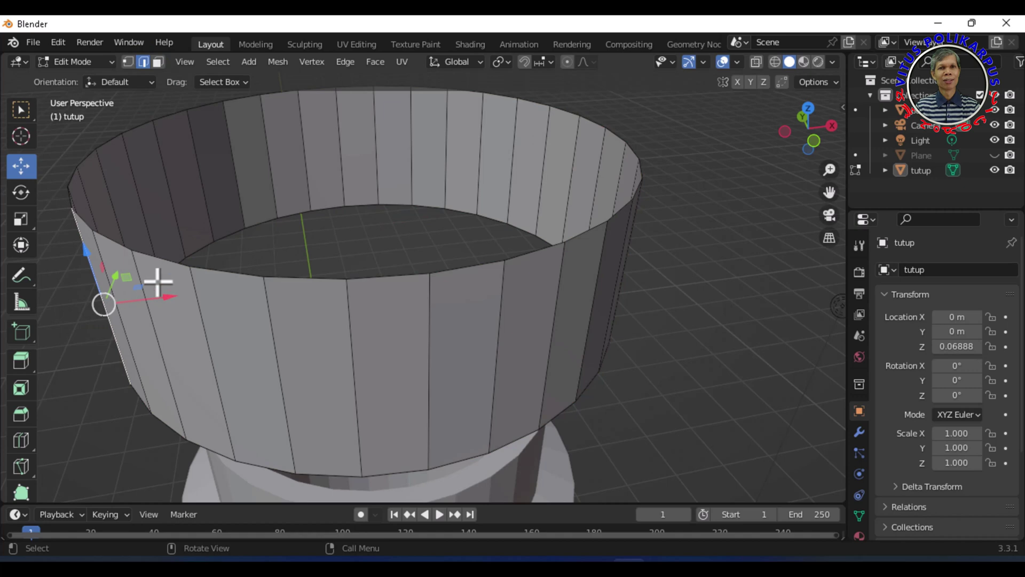
{"action": "left_click", "coordinate": [219, 270], "text": "alt"}
{"action": "left_click", "coordinate": [128, 61]}
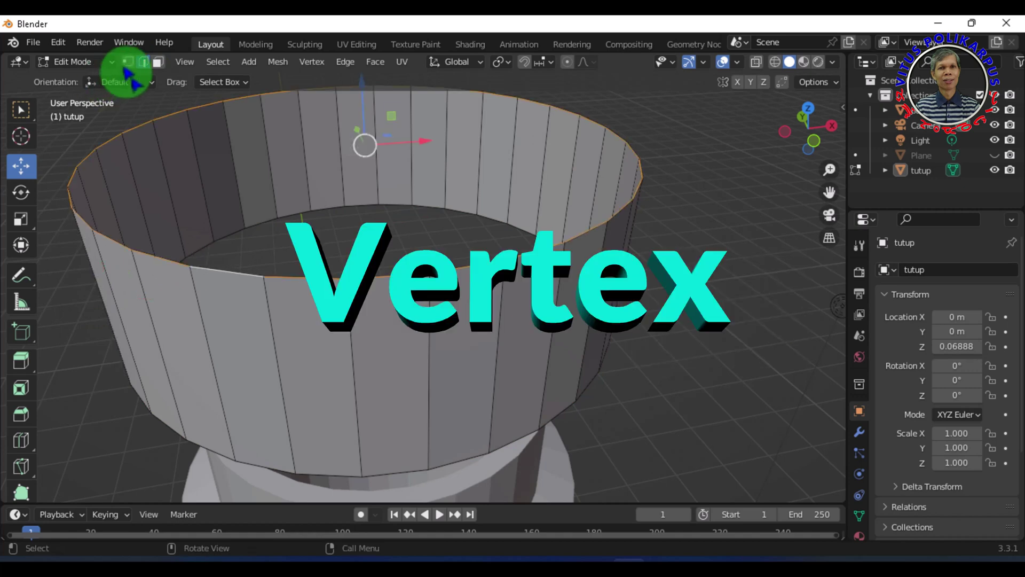
{"action": "key", "text": "alt+a"}
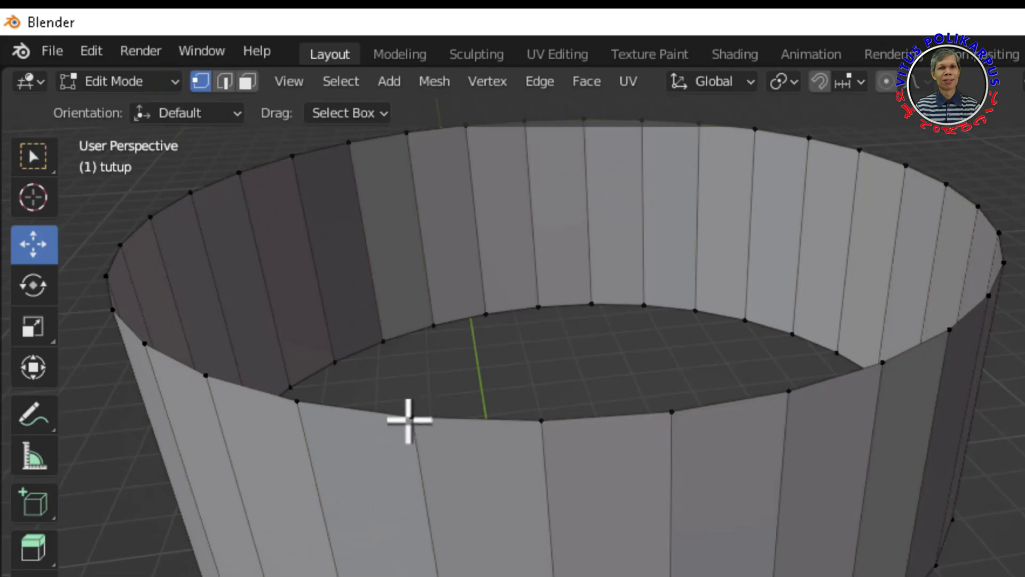
{"action": "left_click", "coordinate": [409, 421], "text": "alt"}
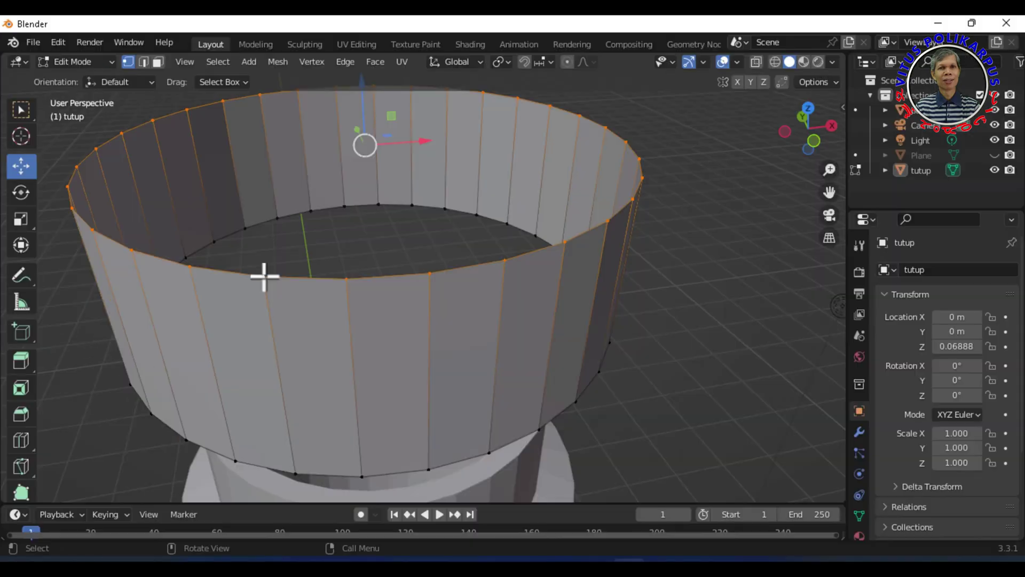
{"action": "key", "text": "e"}
Step: Extrude the cap's top rim up along Z and shrink it inward to 0.9638
{"action": "key", "text": "z"}
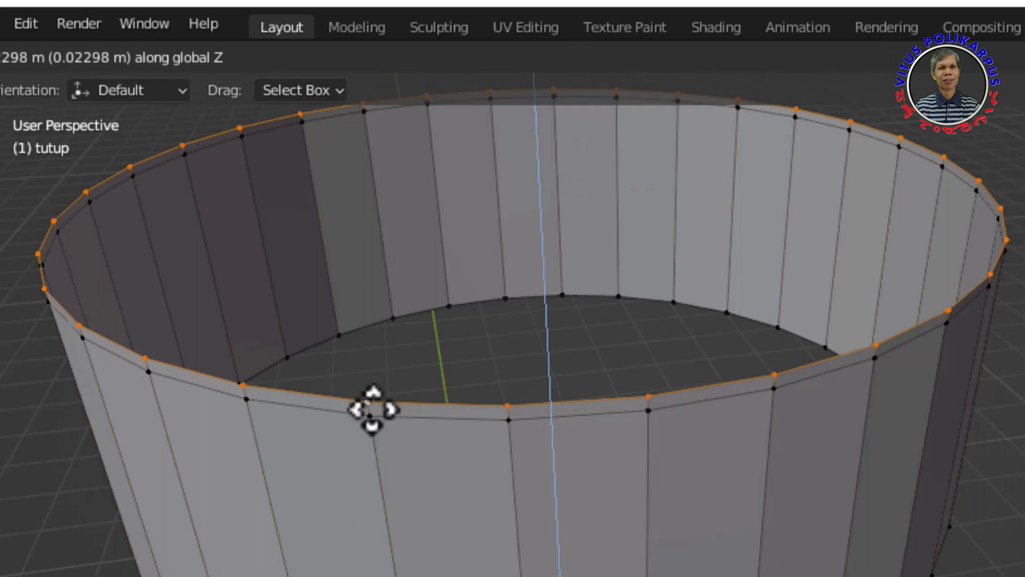
{"action": "left_click", "coordinate": [377, 404]}
{"action": "key", "text": "s"}
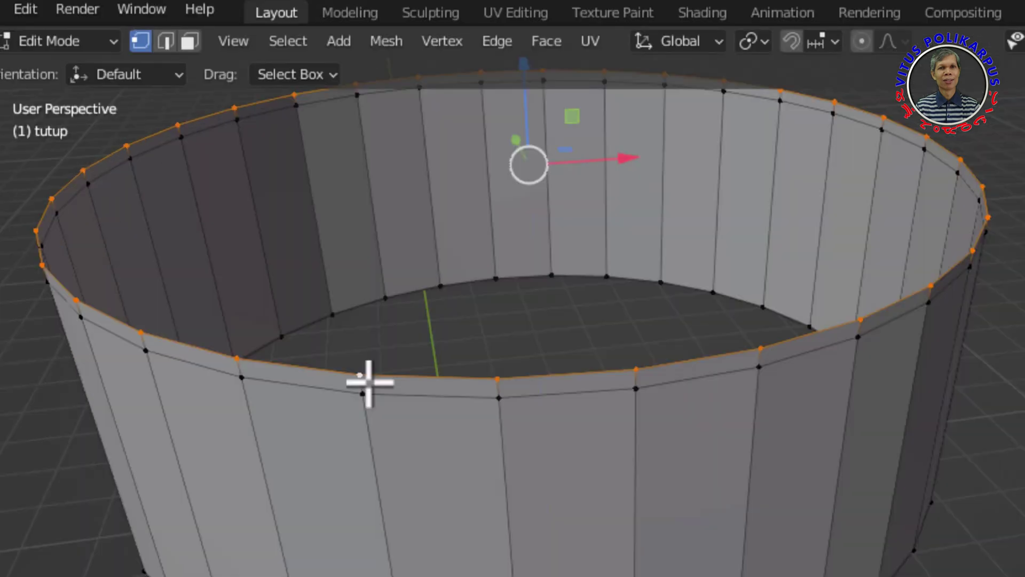
{"action": "key", "text": "s"}
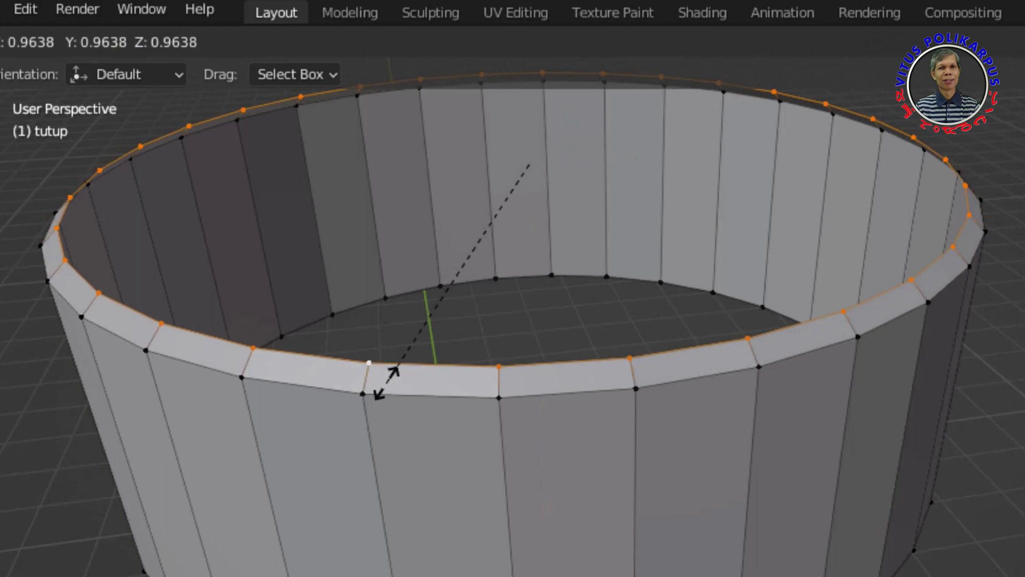
{"action": "left_click", "coordinate": [385, 382]}
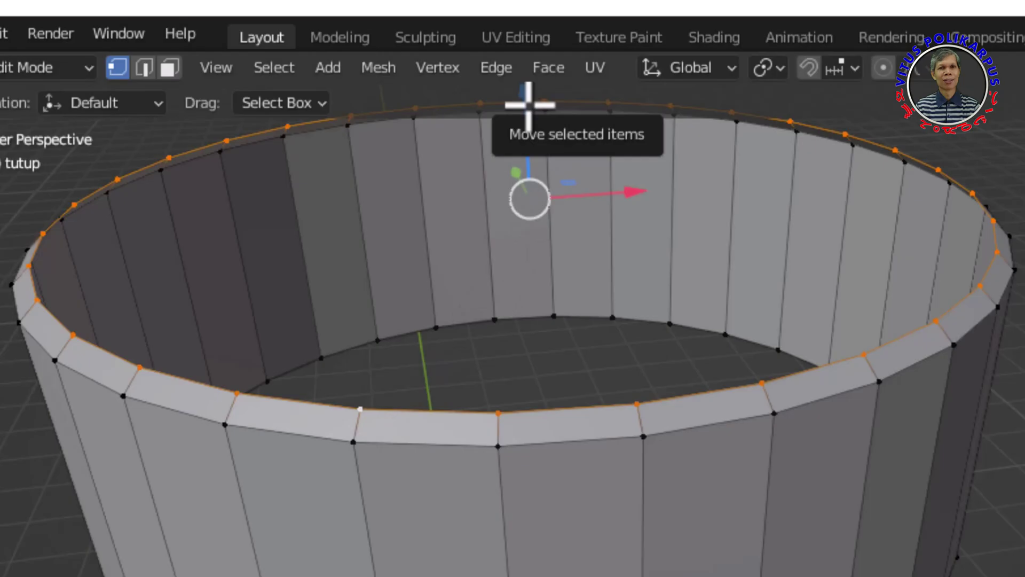
{"action": "left_click_drag", "start_coordinate": [528, 75], "coordinate": [530, 125]}
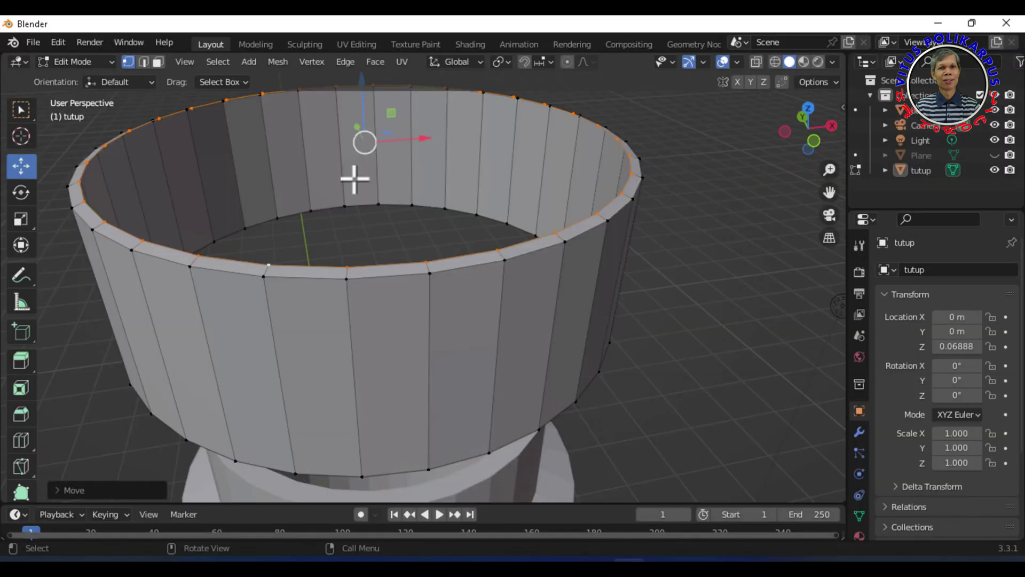
Step: Extrude the rim loop up along Z a second time and rescale the new ring
{"action": "key", "text": "e"}
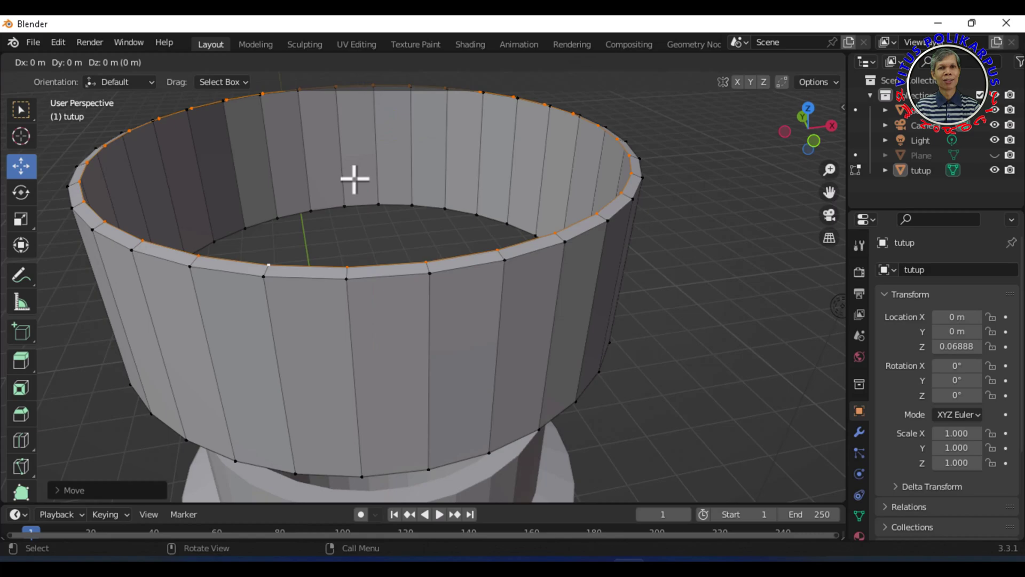
{"action": "key", "text": "z"}
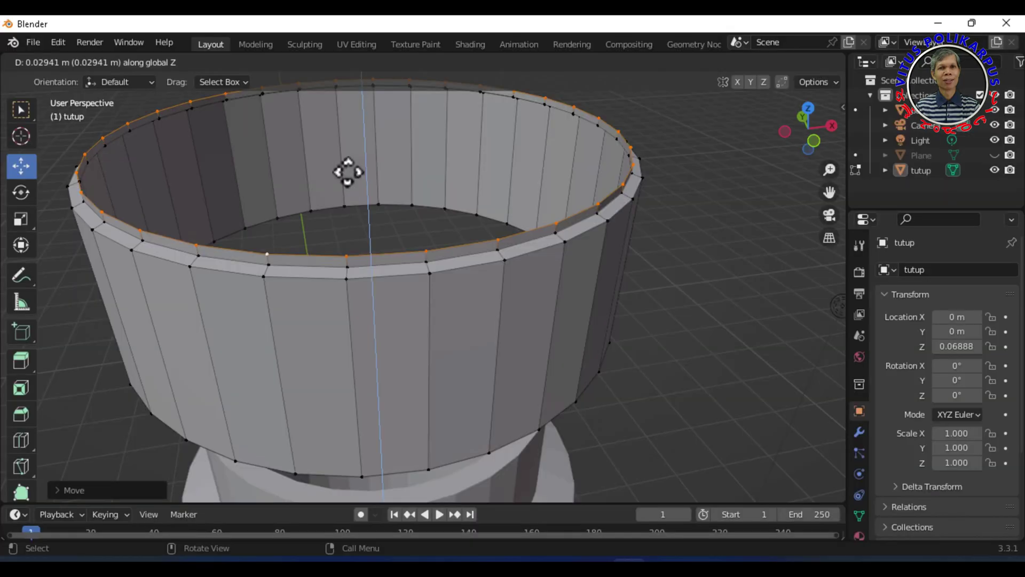
{"action": "left_click", "coordinate": [348, 170]}
{"action": "key", "text": "s"}
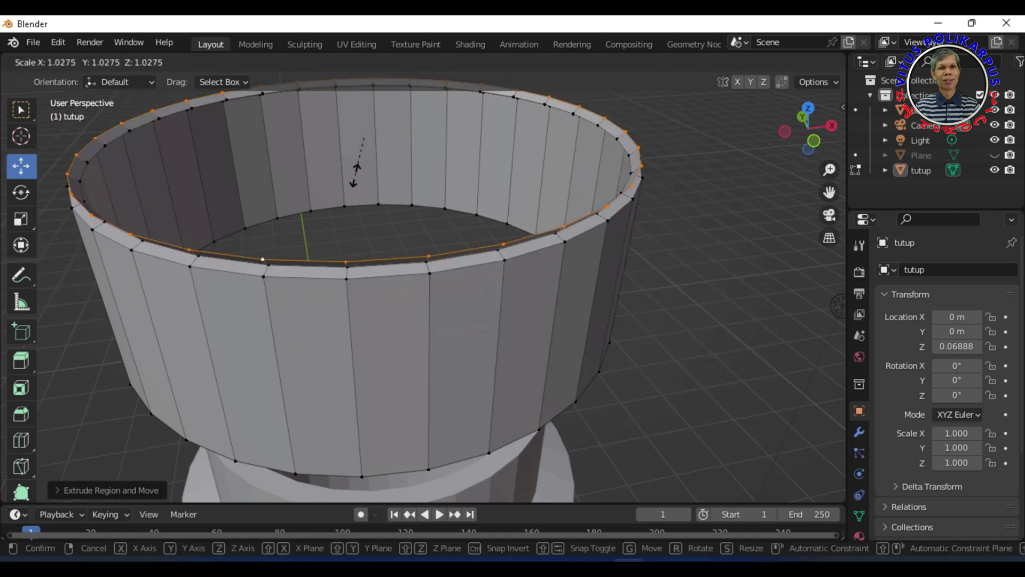
{"action": "left_click", "coordinate": [354, 172]}
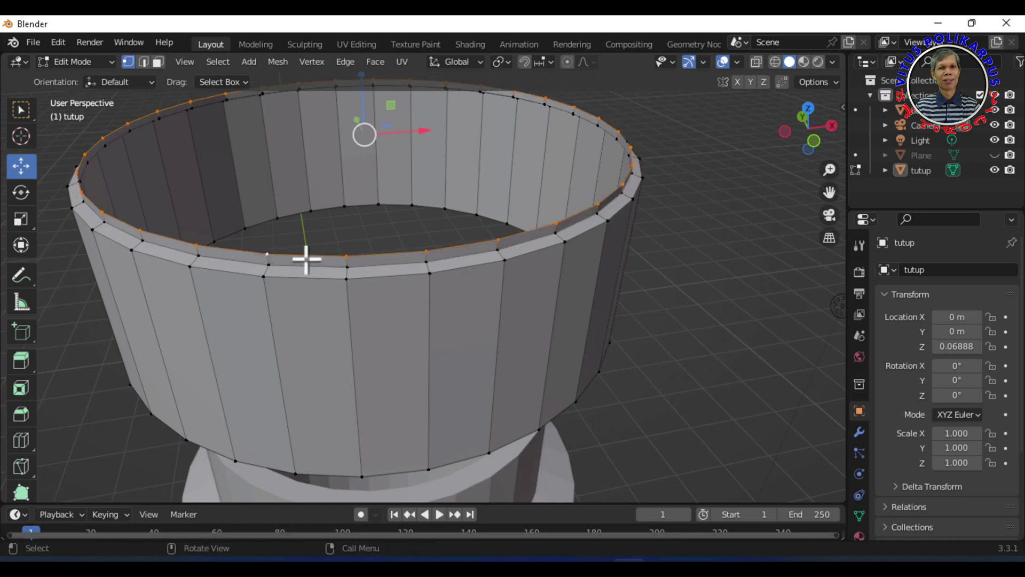
Step: Shrink the rim loop inward to 0.9325 and move it up along Z
{"action": "key", "text": "s"}
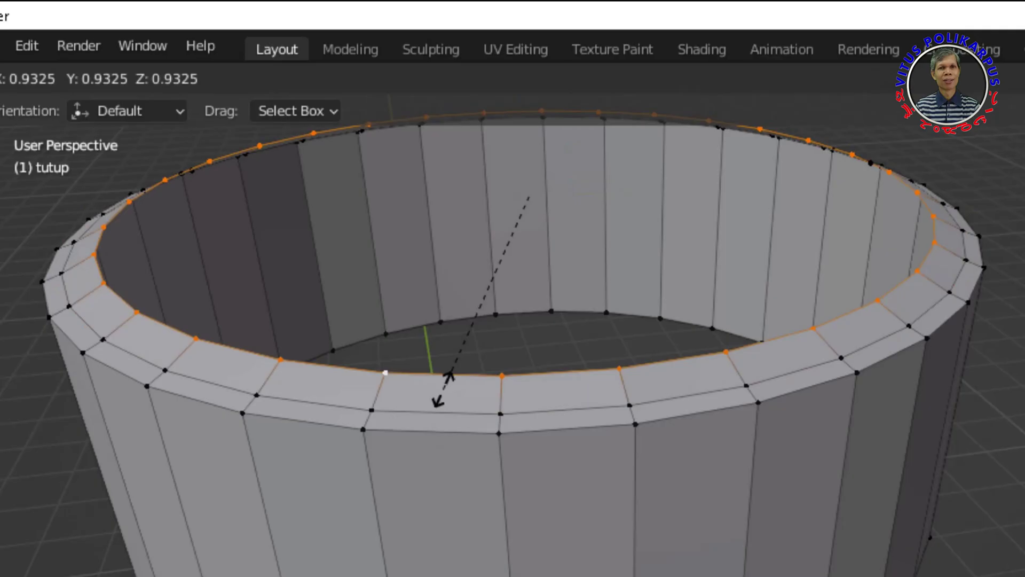
{"action": "left_click", "coordinate": [438, 396]}
{"action": "key", "text": "g"}
{"action": "key", "text": "z"}
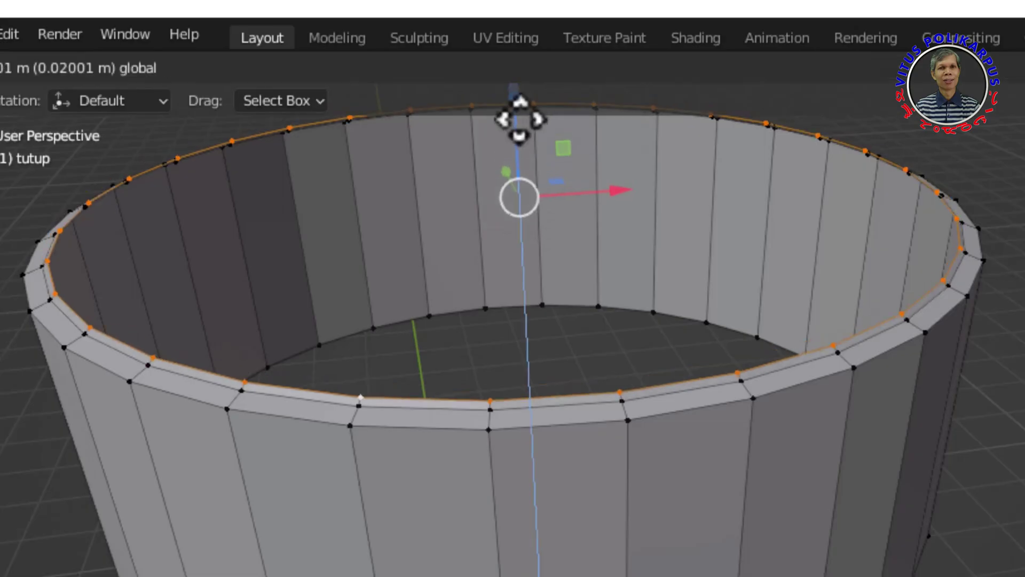
{"action": "left_click", "coordinate": [659, 281]}
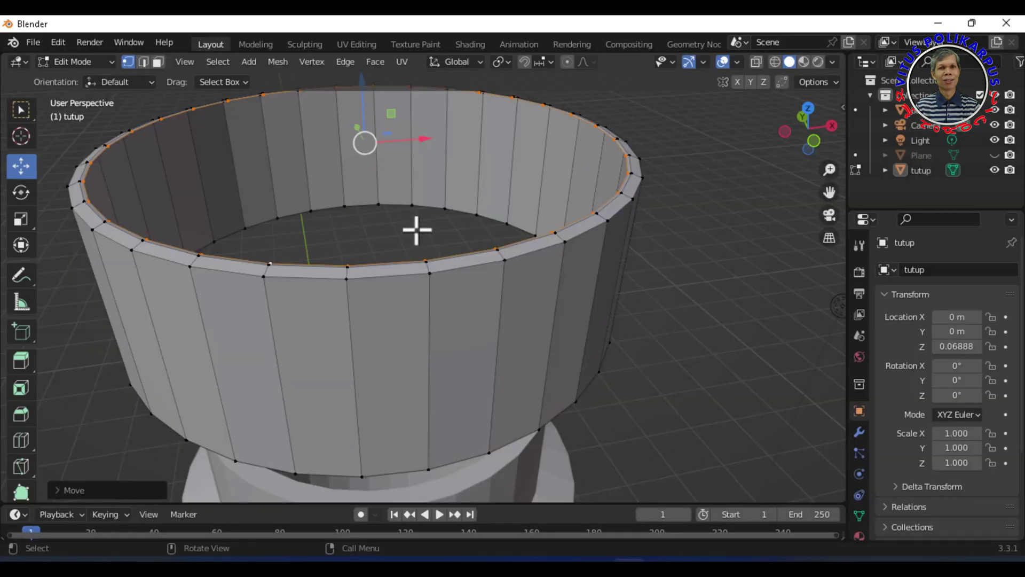
Step: Extrude the rim loop up along Z again and widen the new ring to 1.1120
{"action": "key", "text": "e"}
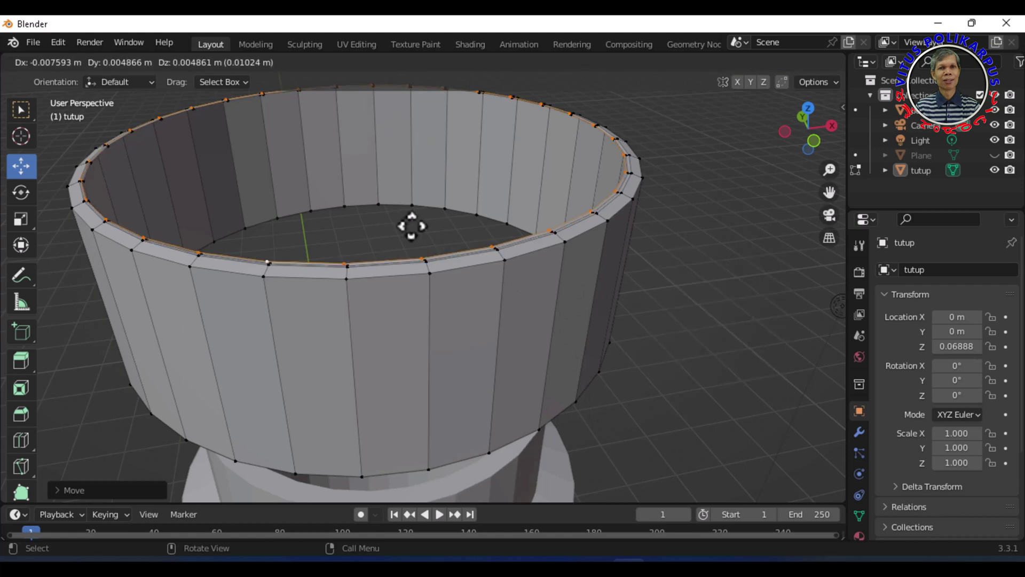
{"action": "key", "text": "z"}
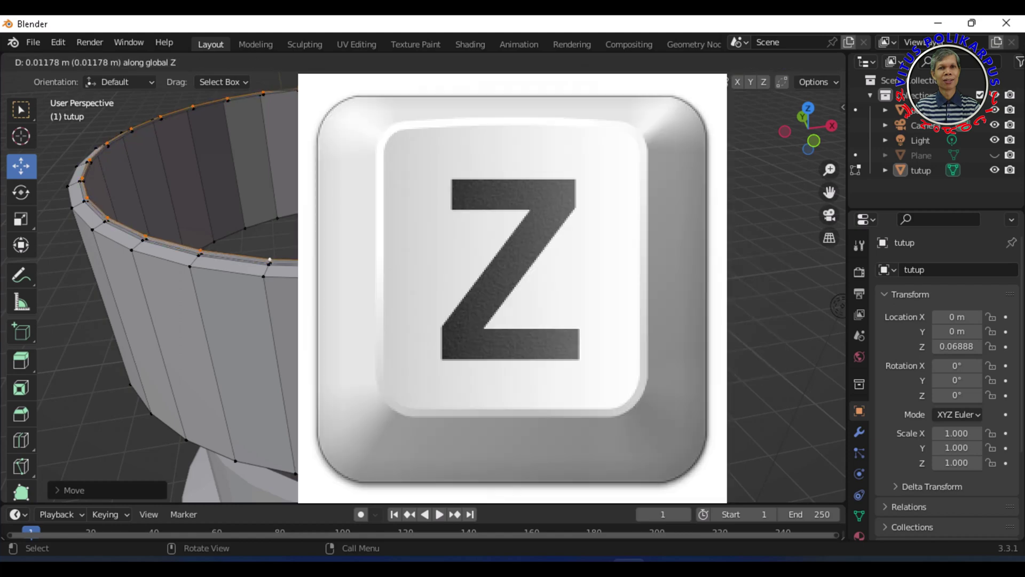
{"action": "left_click", "coordinate": [407, 218]}
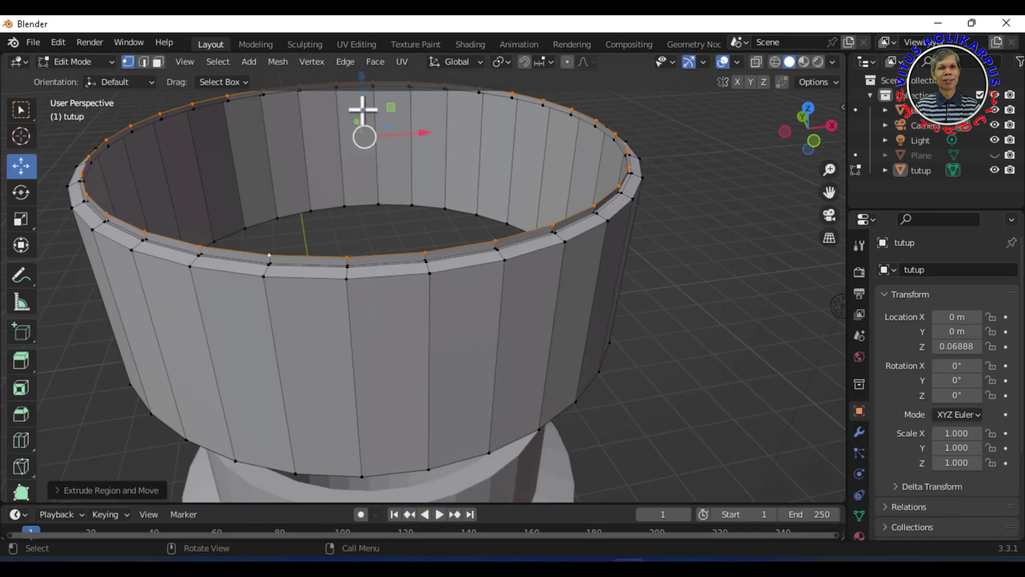
{"action": "key", "text": "s"}
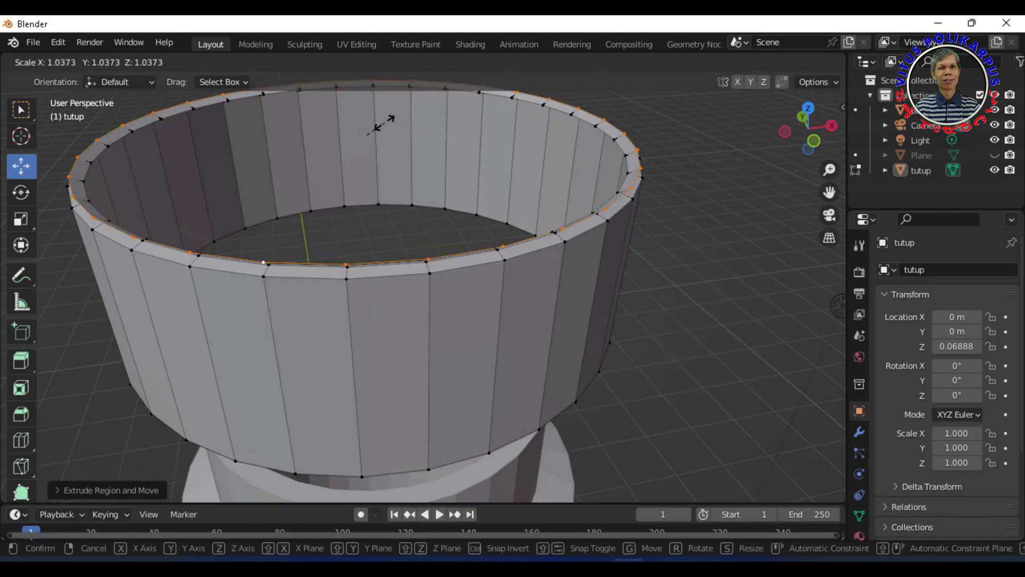
{"action": "left_click", "coordinate": [377, 128]}
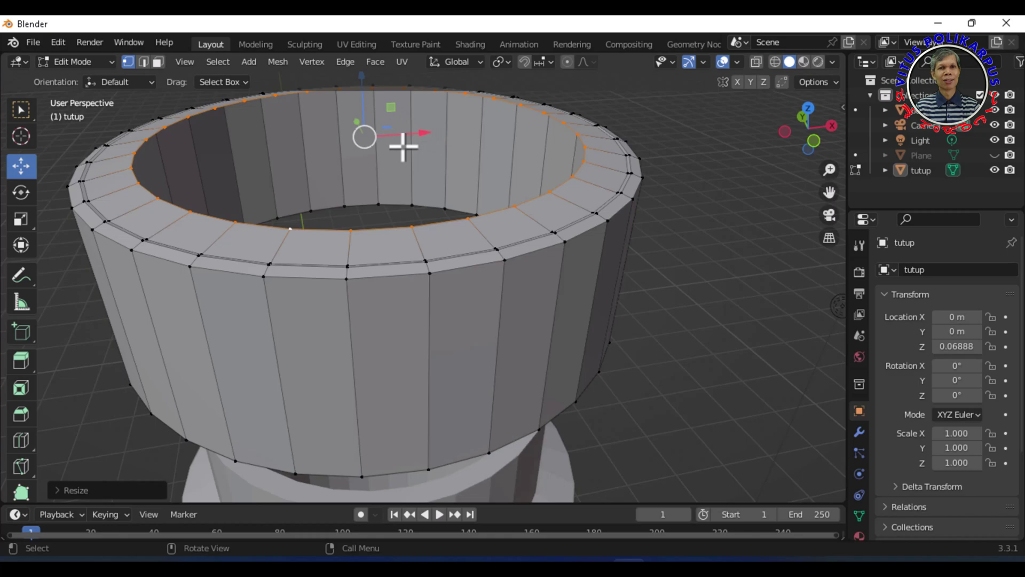
{"action": "key", "text": "s"}
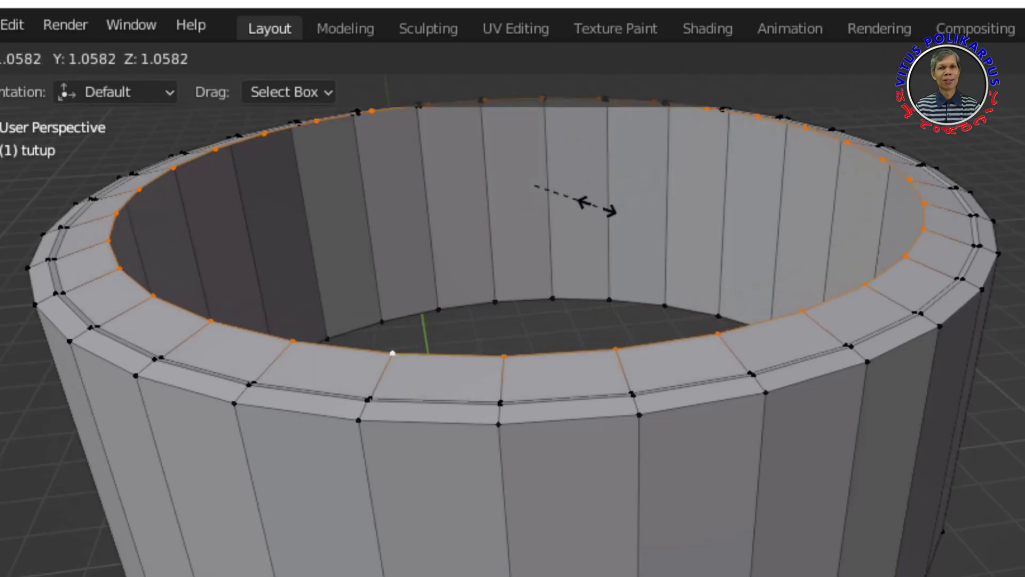
{"action": "left_click", "coordinate": [602, 206]}
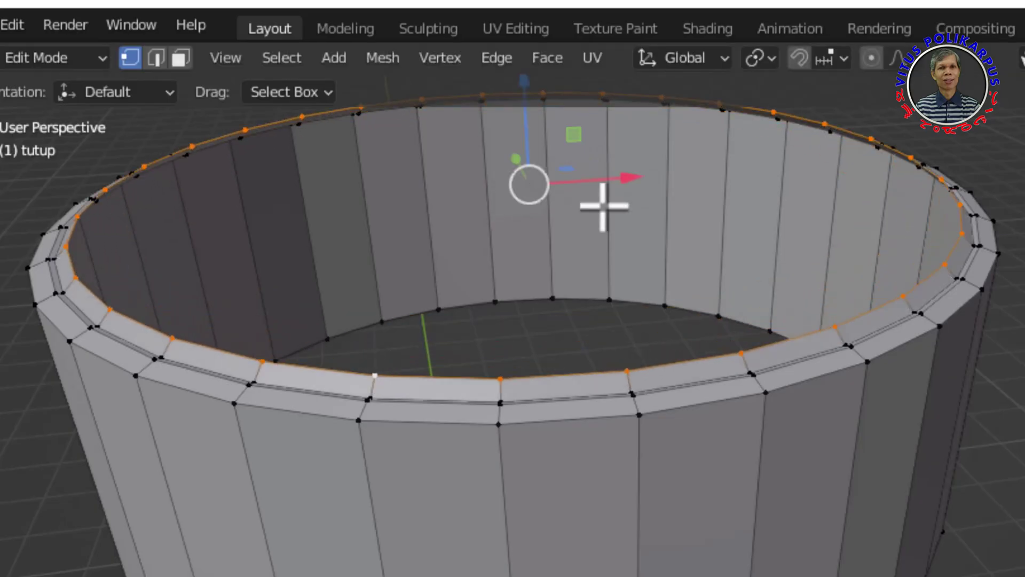
Step: Raise the cap's top rim loop slightly and fill it with a face
{"action": "left_click_drag", "start_coordinate": [361, 80], "coordinate": [364, 80]}
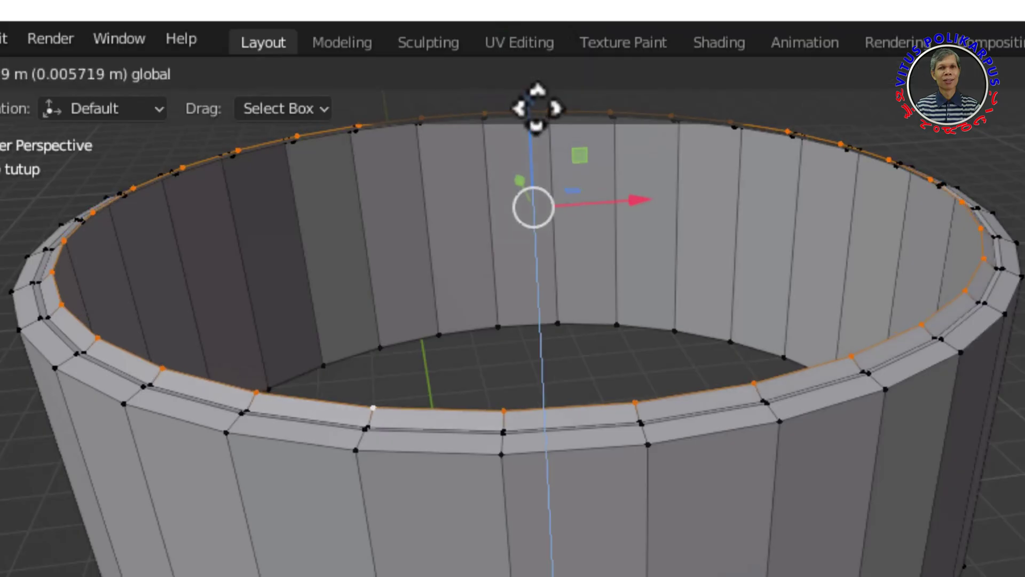
{"action": "left_click_drag", "start_coordinate": [537, 91], "coordinate": [537, 115]}
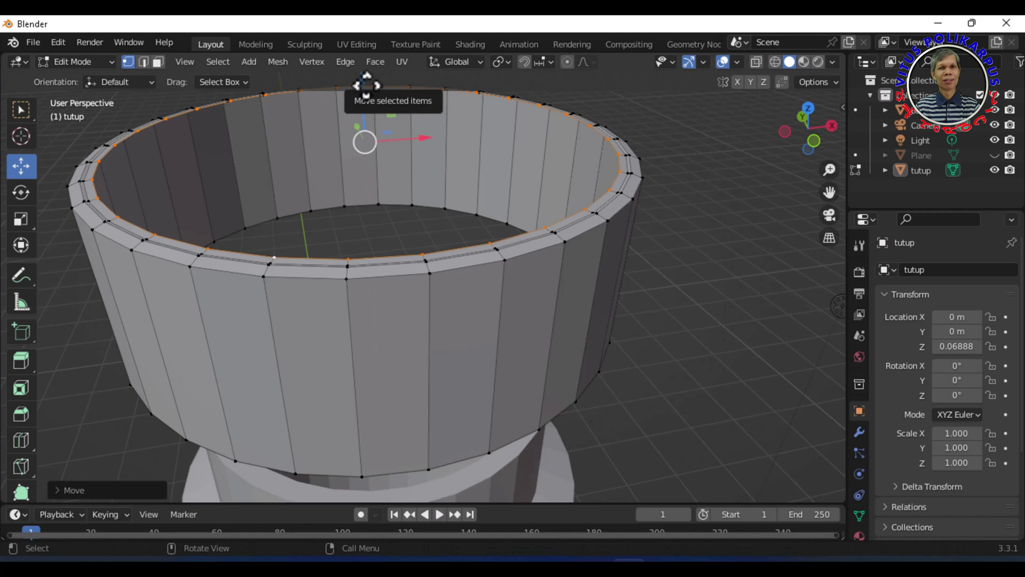
{"action": "key", "text": "f"}
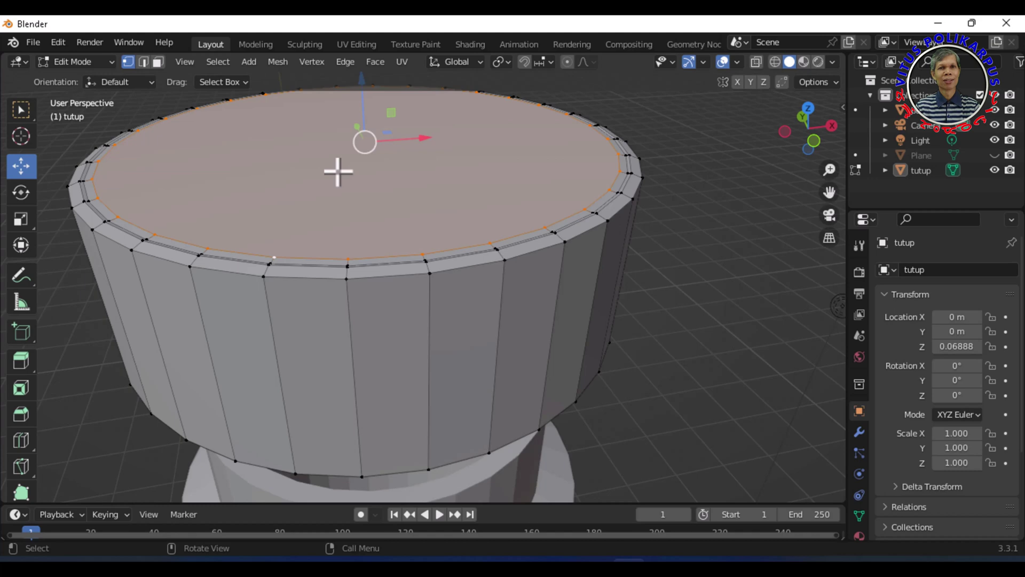
Step: Duplicate the cap's top face in place and separate the copy into its own object
{"action": "key", "text": "shift+d"}
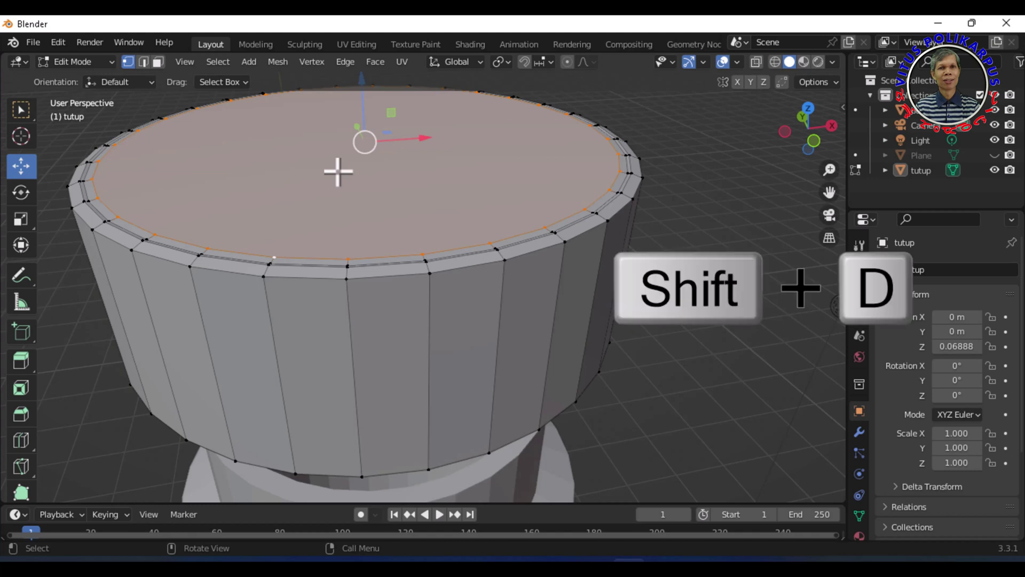
{"action": "key", "text": "Return"}
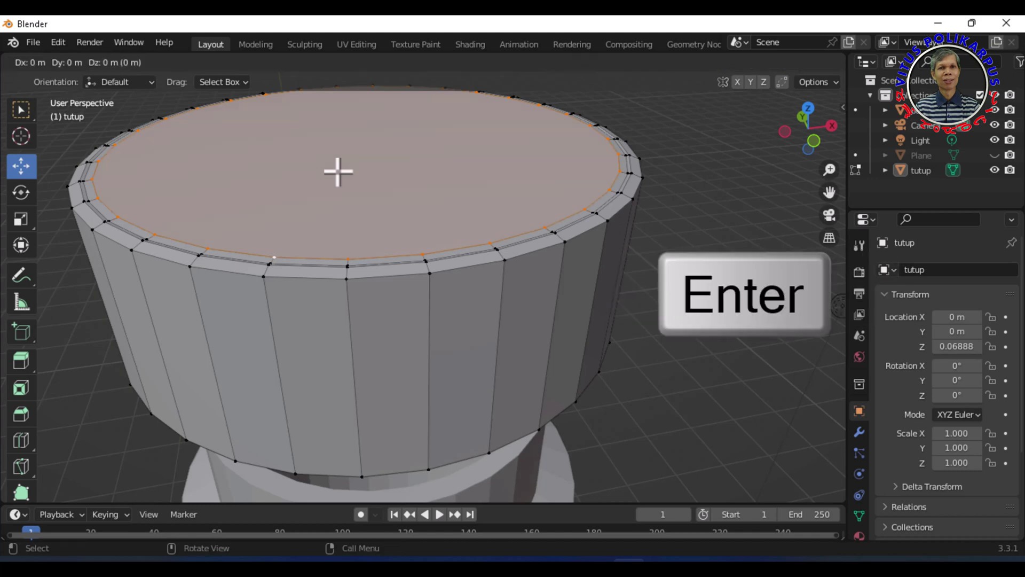
{"action": "key", "text": "p"}
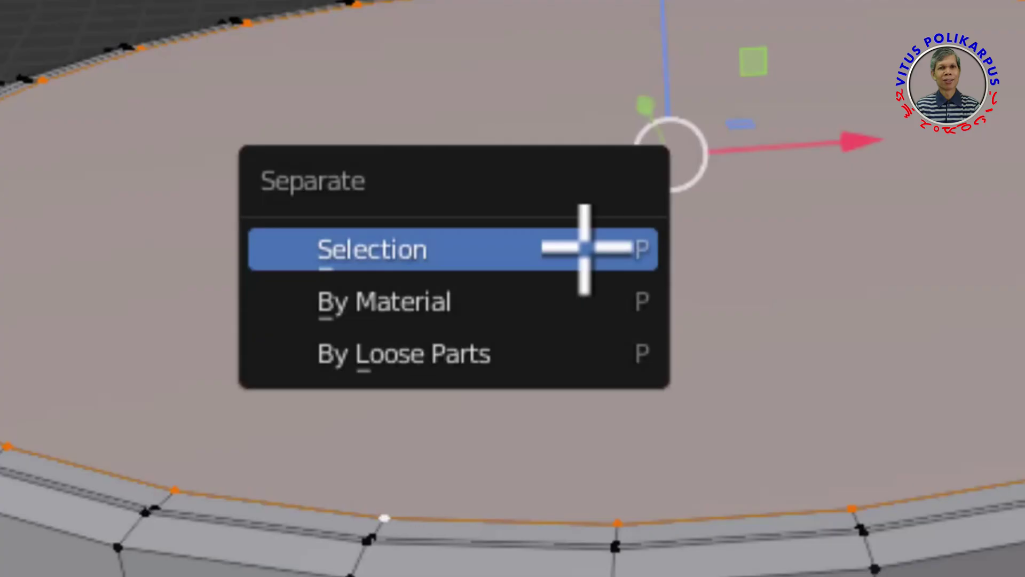
{"action": "left_click", "coordinate": [585, 248]}
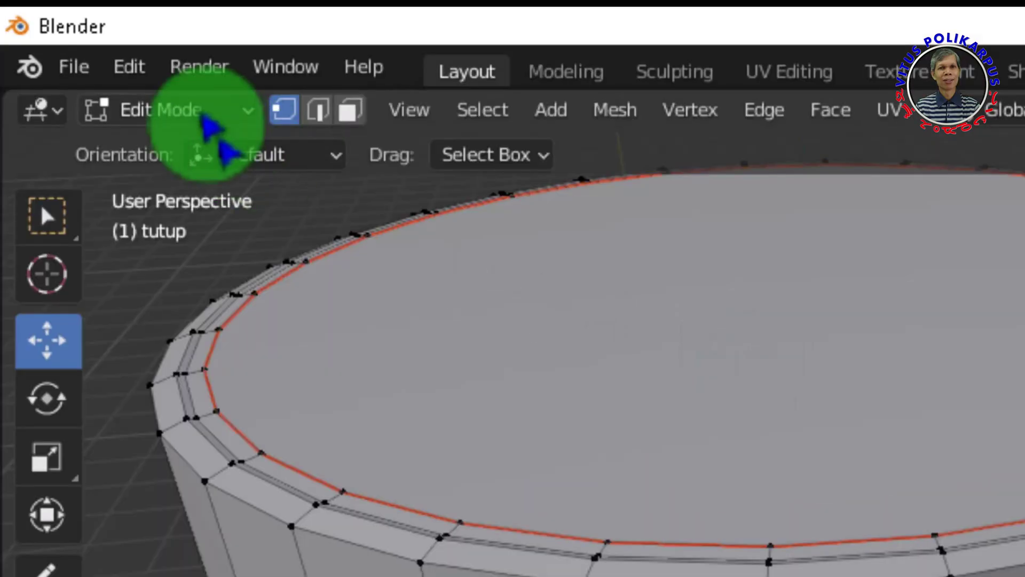
{"action": "left_click", "coordinate": [208, 114]}
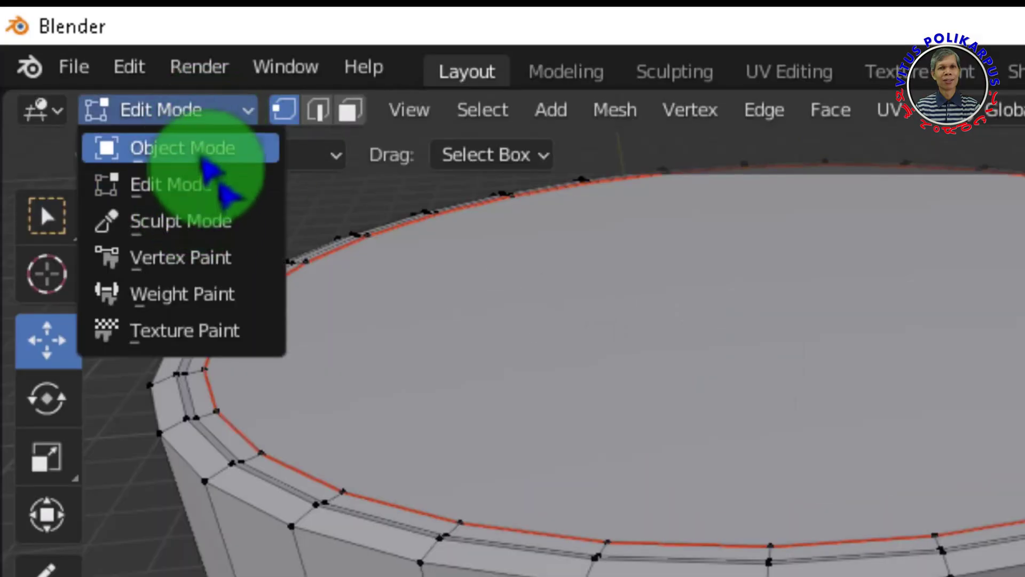
Step: Select tutup.001 in Object Mode and enter Edit Mode with its disc face selected
{"action": "left_click", "coordinate": [205, 161]}
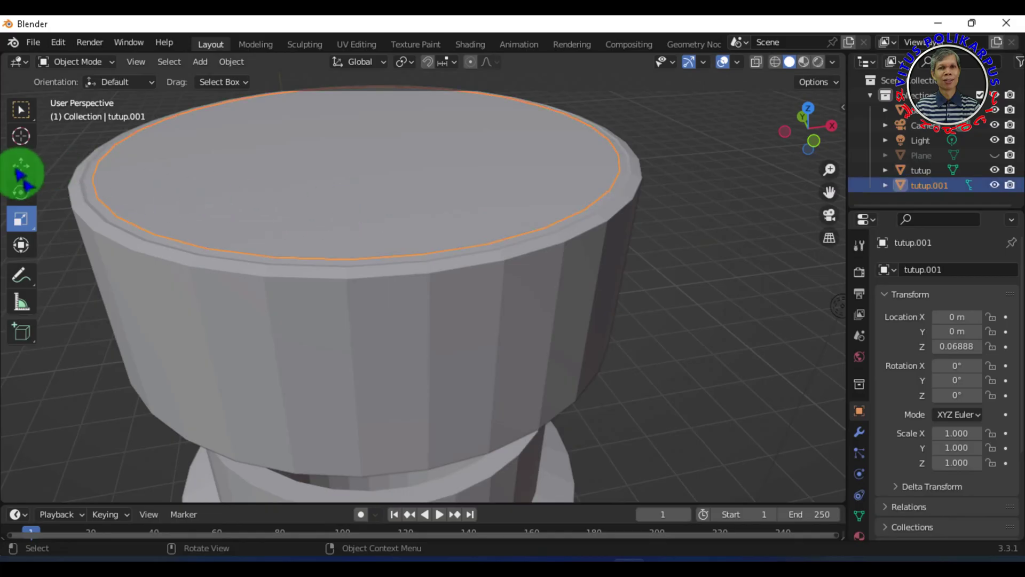
{"action": "left_click", "coordinate": [21, 167]}
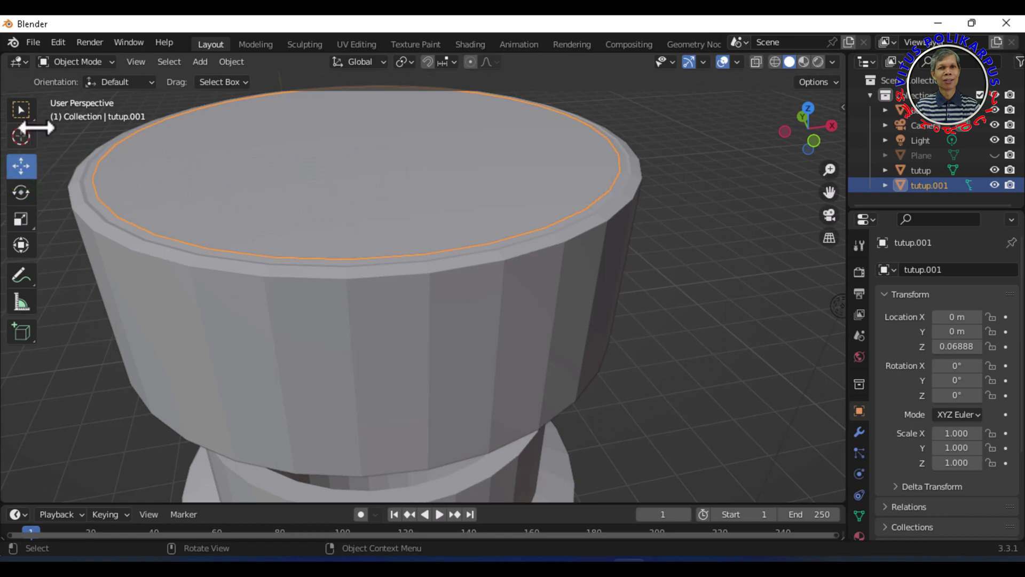
{"action": "left_click", "coordinate": [78, 62]}
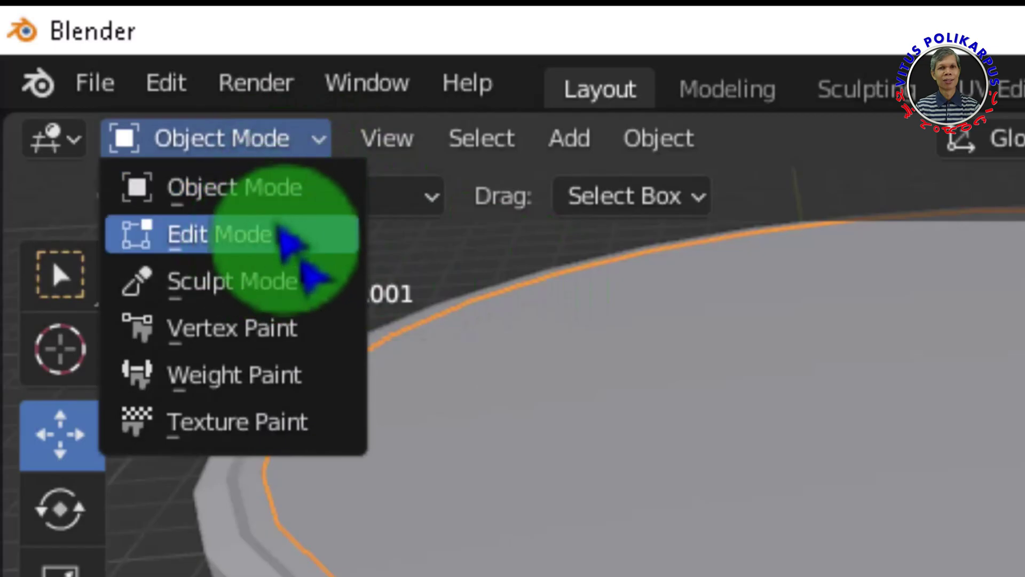
{"action": "left_click", "coordinate": [99, 96]}
{"action": "left_click", "coordinate": [157, 61]}
{"action": "left_click", "coordinate": [258, 144]}
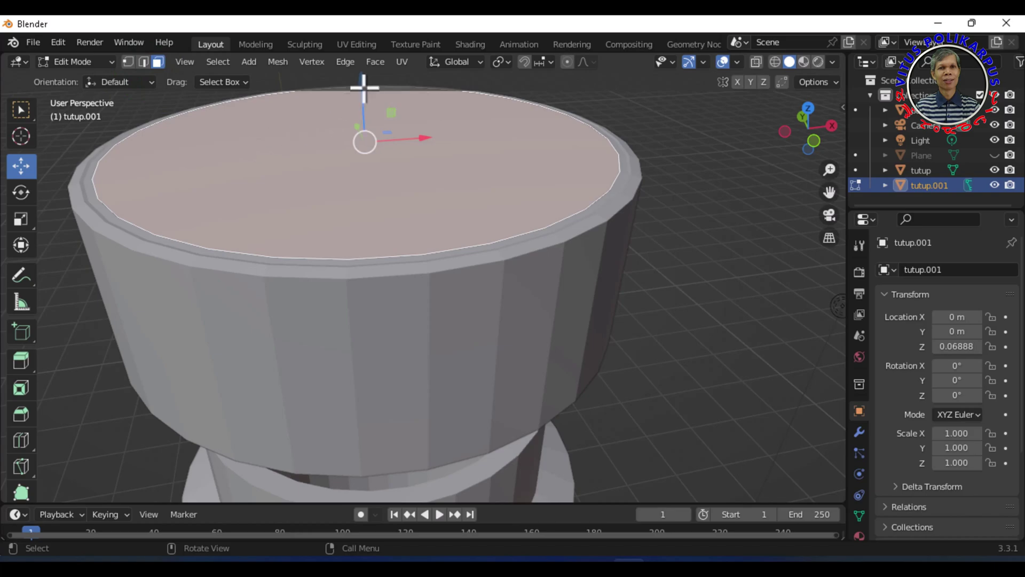
Step: Nudge the disc face slightly, deselect it, and orbit to inspect the cap and bottle neck
{"action": "left_click_drag", "start_coordinate": [365, 87], "coordinate": [364, 86]}
{"action": "left_click", "coordinate": [672, 249]}
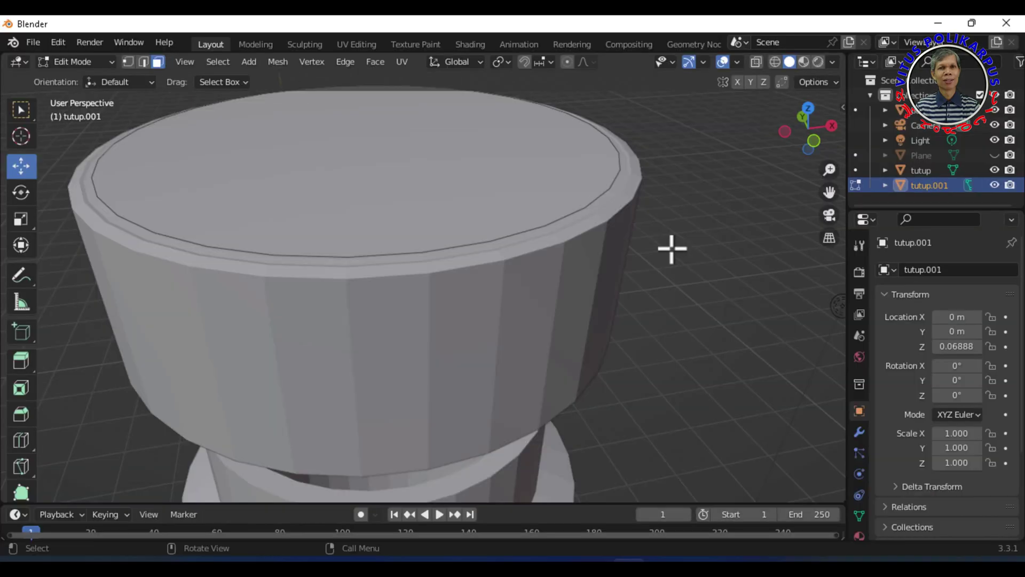
{"action": "middle_click_drag", "start_coordinate": [659, 266], "coordinate": [655, 269]}
{"action": "middle_click_drag", "start_coordinate": [638, 337], "coordinate": [638, 312]}
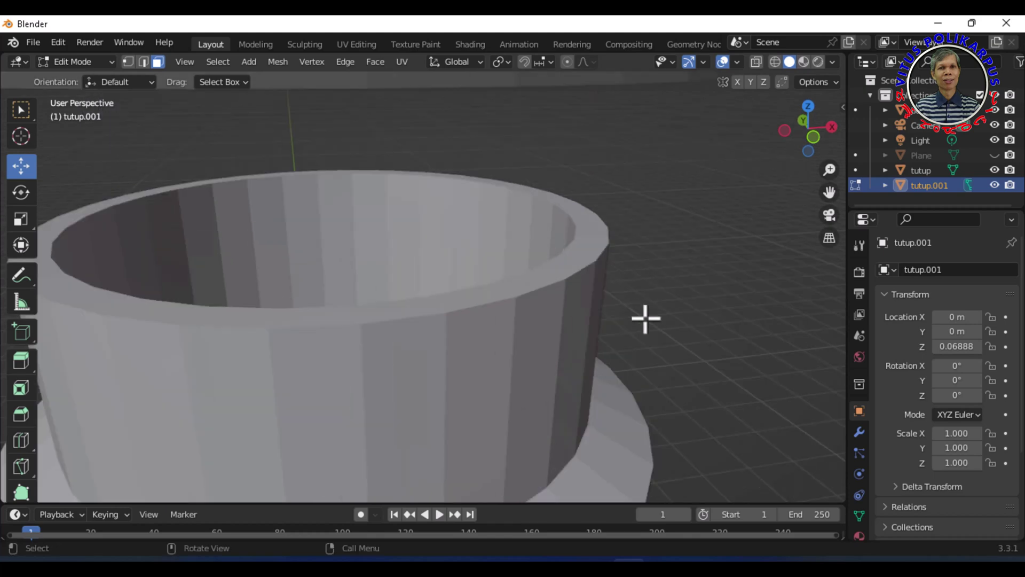
{"action": "scroll", "coordinate": [689, 332], "scroll_direction": "down", "scroll_amount": 5}
{"action": "scroll", "coordinate": [762, 293], "scroll_direction": "up", "scroll_amount": 5}
{"action": "mouse_move", "coordinate": [762, 293]}
{"action": "middle_mouse_down"}
{"action": "mouse_move", "coordinate": [762, 332]}
{"action": "mouse_move", "coordinate": [713, 203]}
{"action": "middle_mouse_up"}
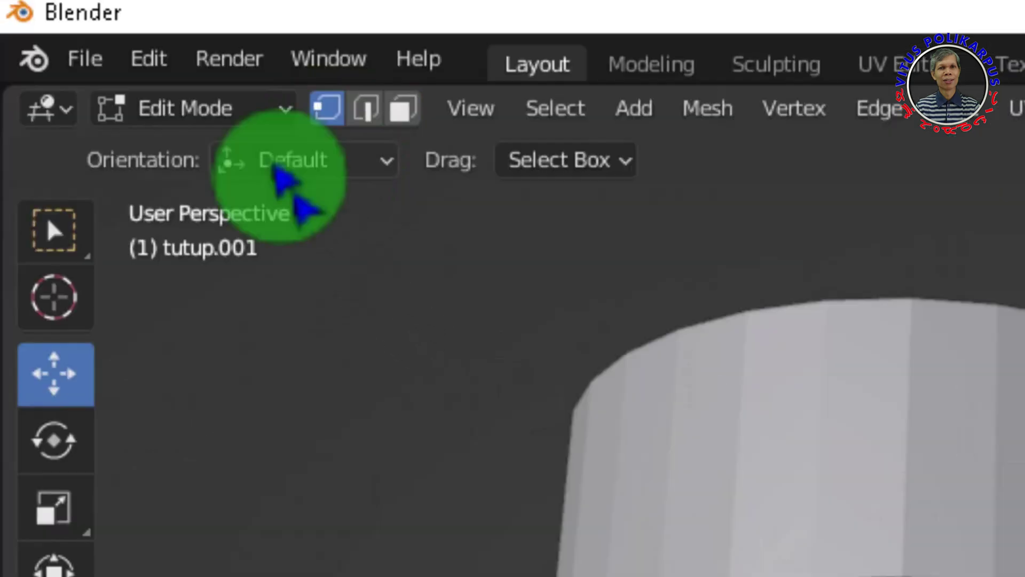
Step: Return to Object Mode, select the cap tutup and enter Edit Mode
{"action": "left_click", "coordinate": [110, 62]}
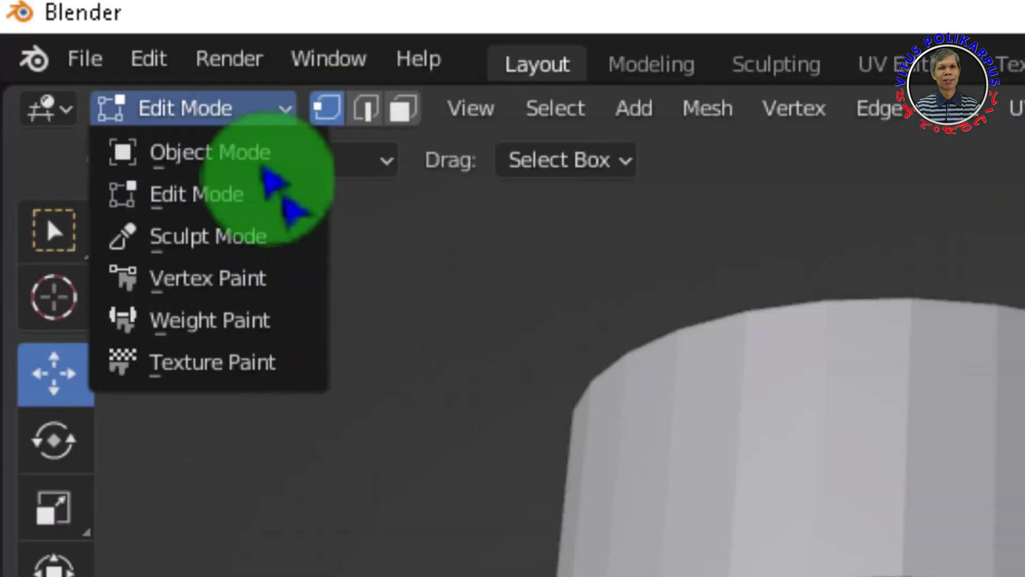
{"action": "left_click", "coordinate": [107, 81]}
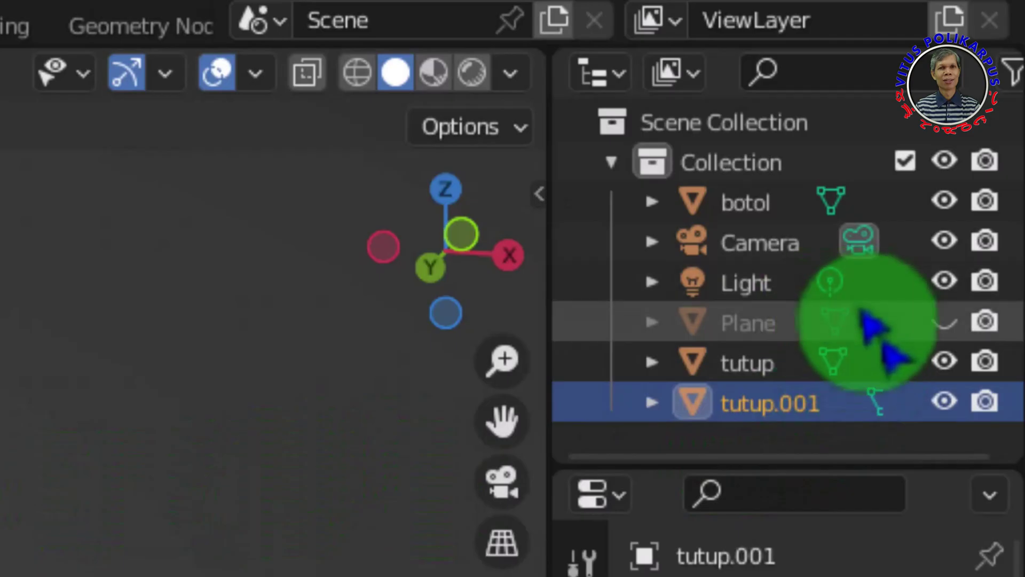
{"action": "left_click", "coordinate": [779, 367]}
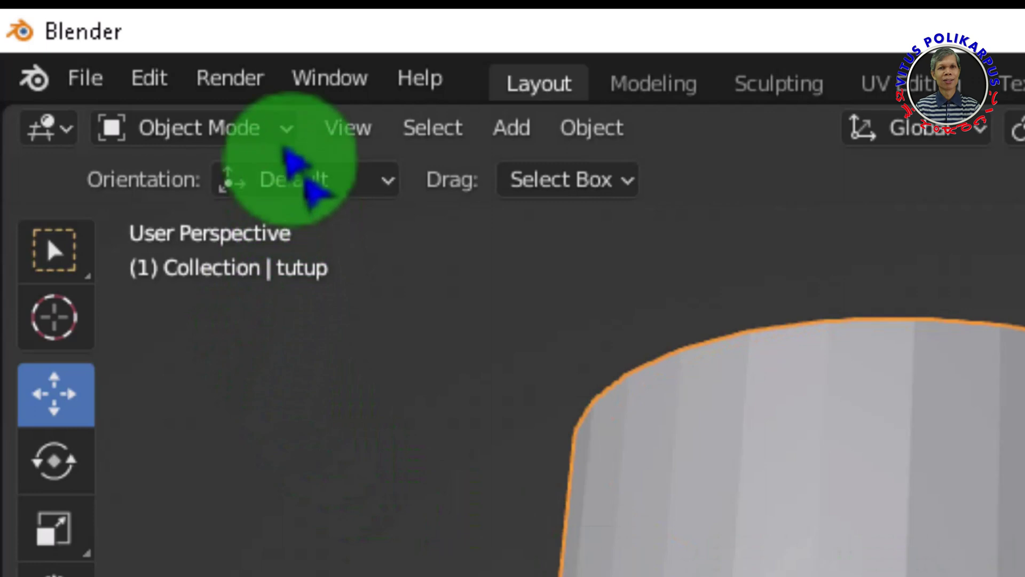
{"action": "left_click", "coordinate": [283, 143]}
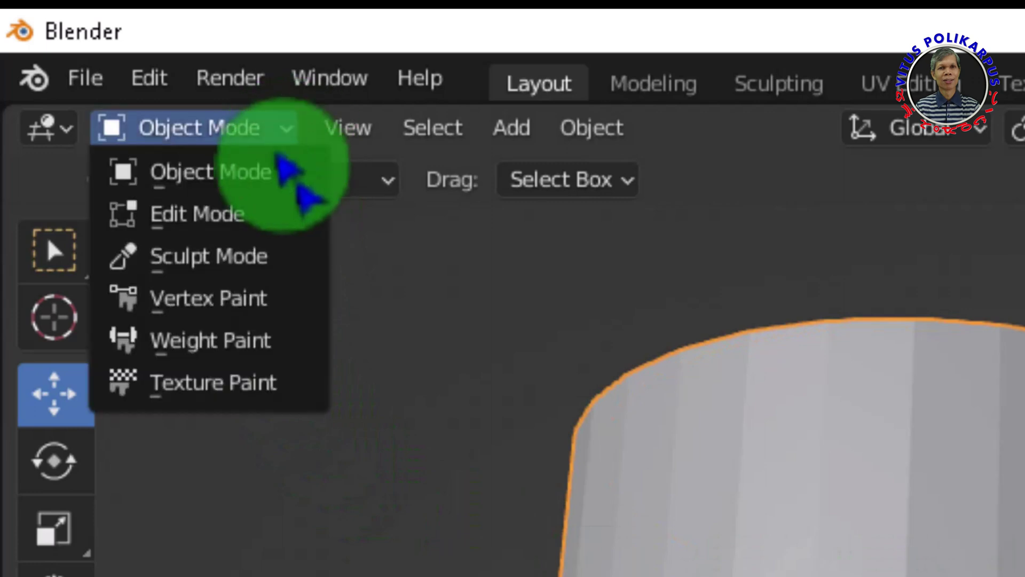
{"action": "left_click", "coordinate": [269, 217]}
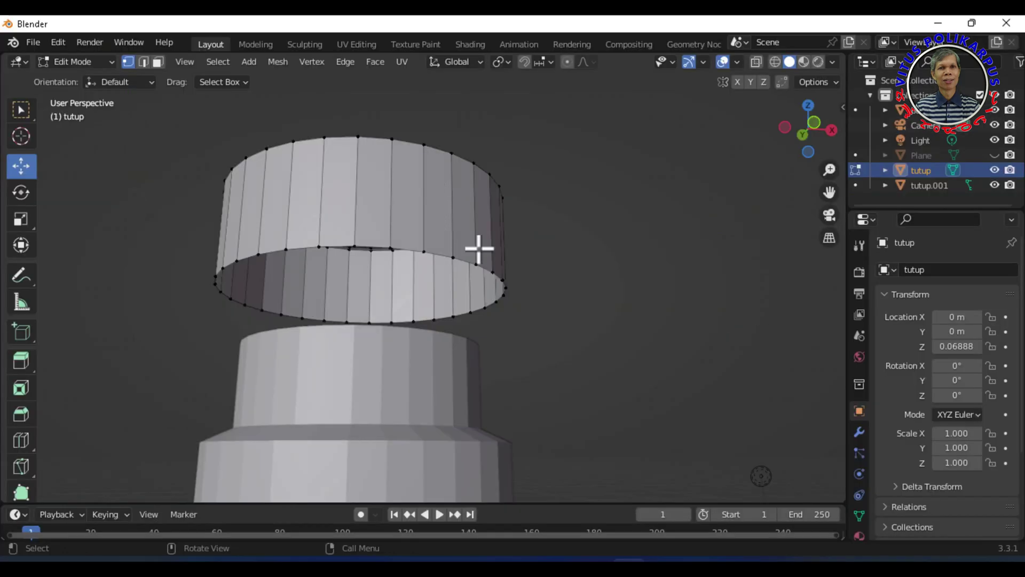
Step: Alt-select the cap's bottom rim edge loop and begin extruding it
{"action": "key", "text": "alt"}
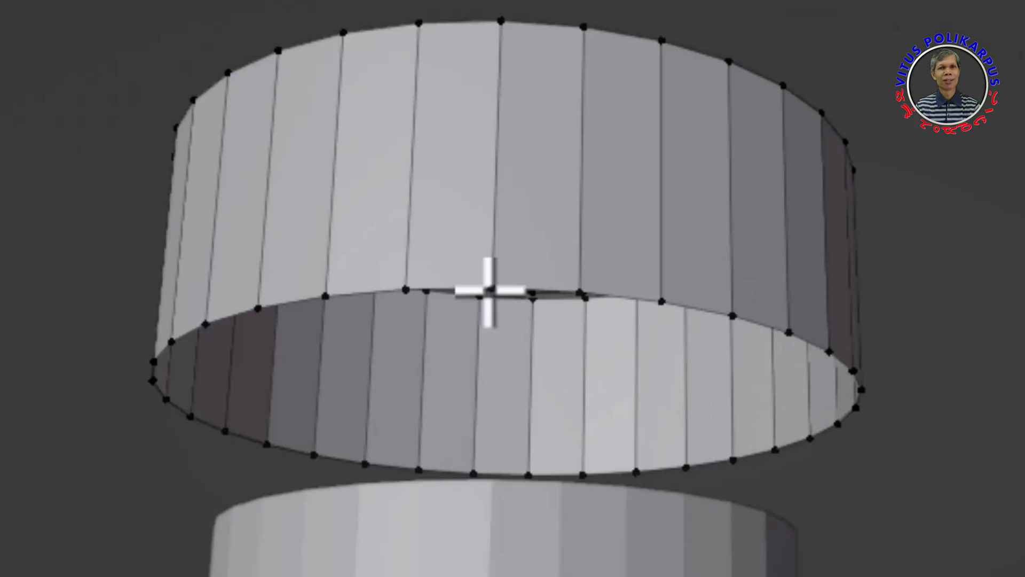
{"action": "left_click", "coordinate": [490, 291], "text": "alt"}
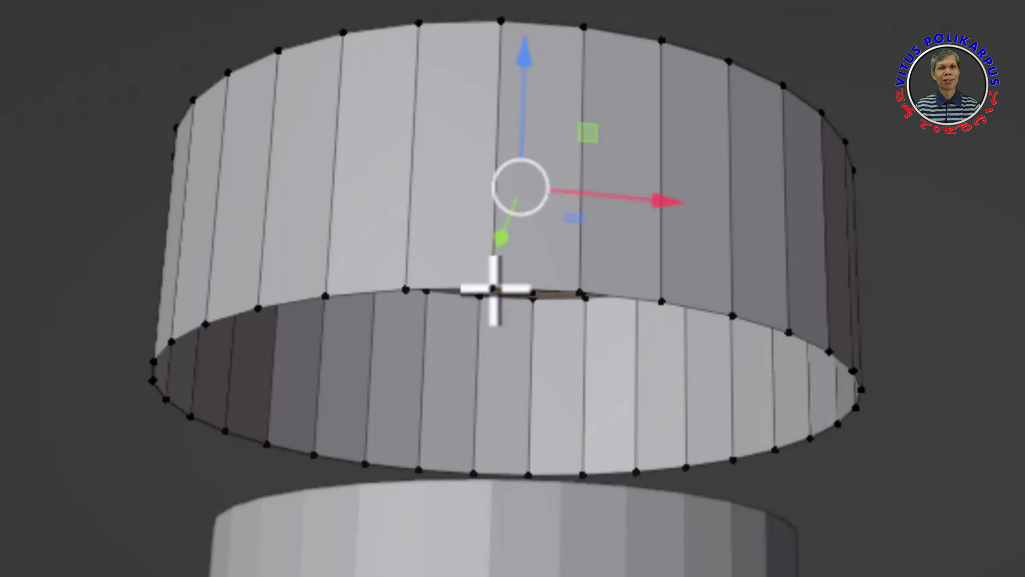
{"action": "left_click", "coordinate": [407, 294], "text": "alt"}
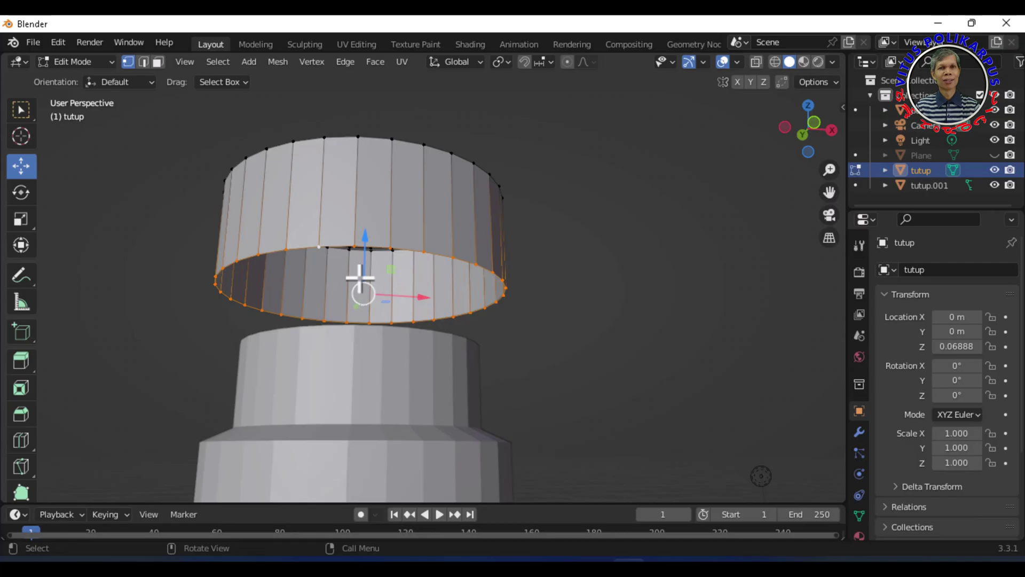
{"action": "key", "text": "e"}
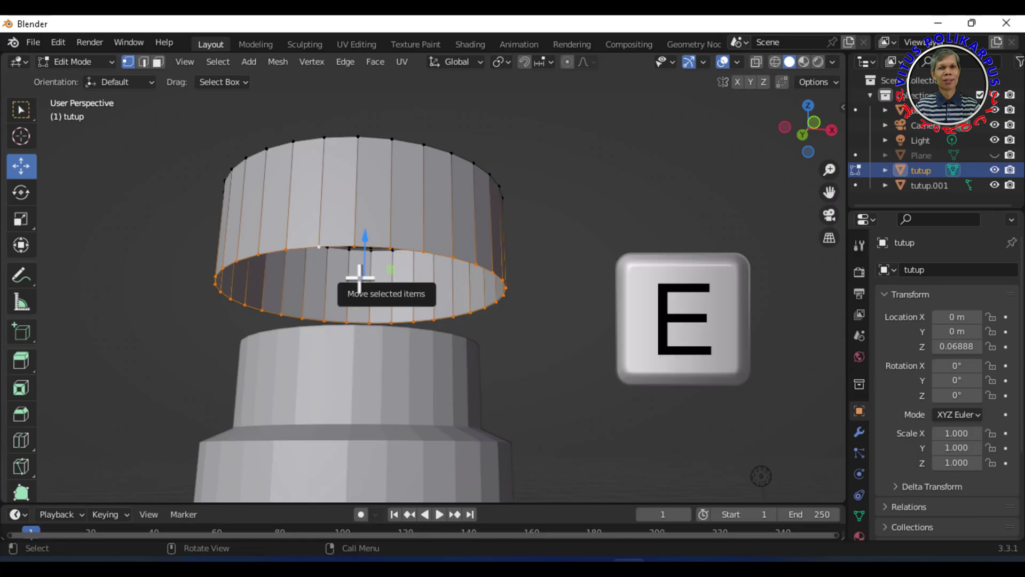
Step: Extrude the bottom rim along Z, shrink it inward into a lip, and raise the inner loop
{"action": "key", "text": "z"}
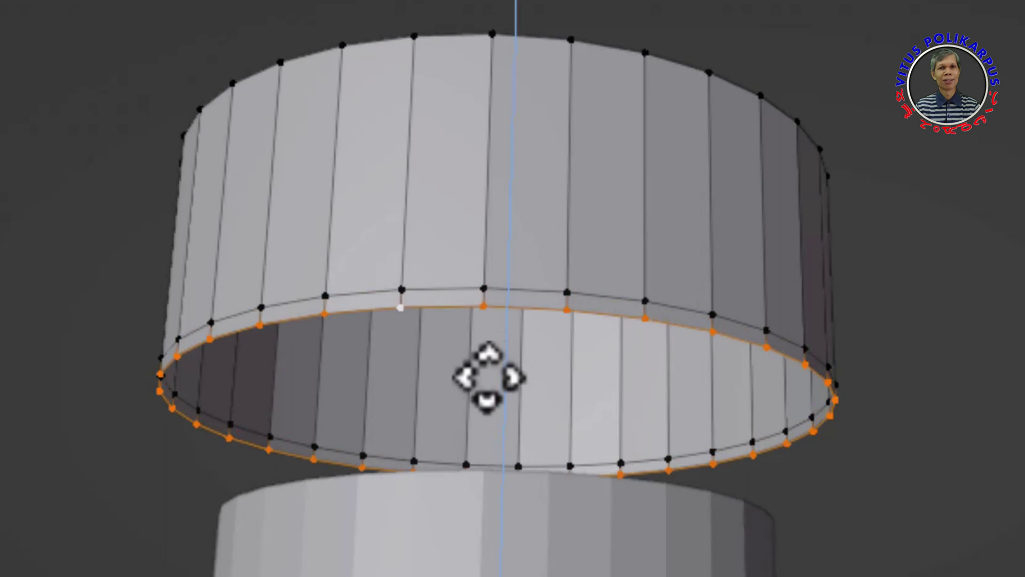
{"action": "left_click", "coordinate": [486, 377]}
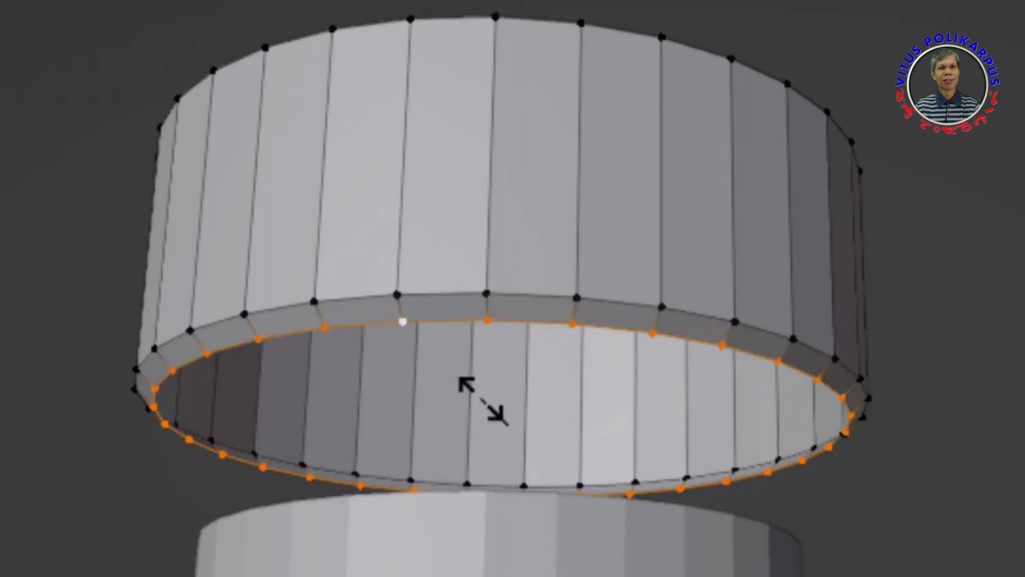
{"action": "left_click", "coordinate": [483, 399]}
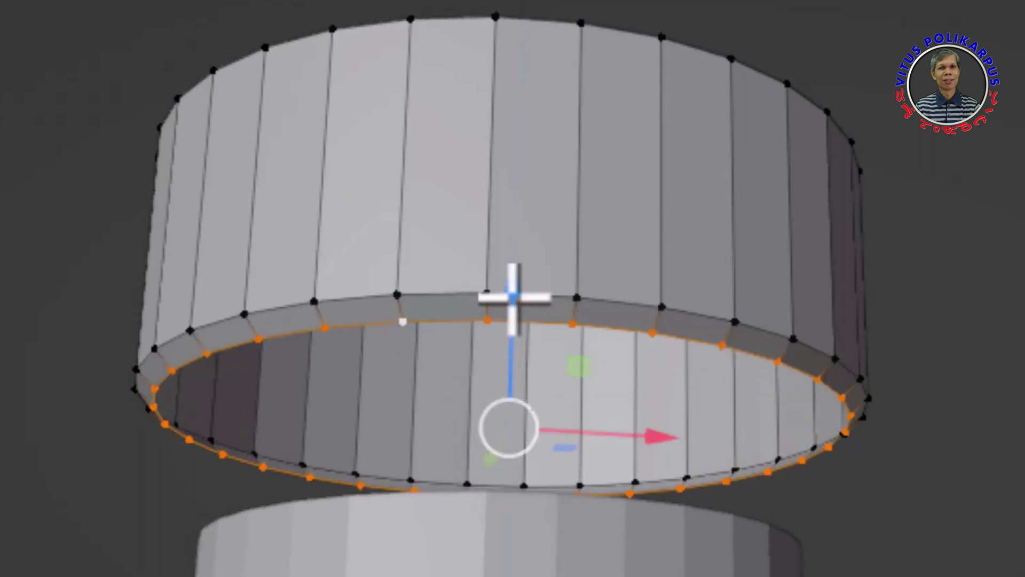
{"action": "left_click_drag", "start_coordinate": [513, 283], "coordinate": [521, 270]}
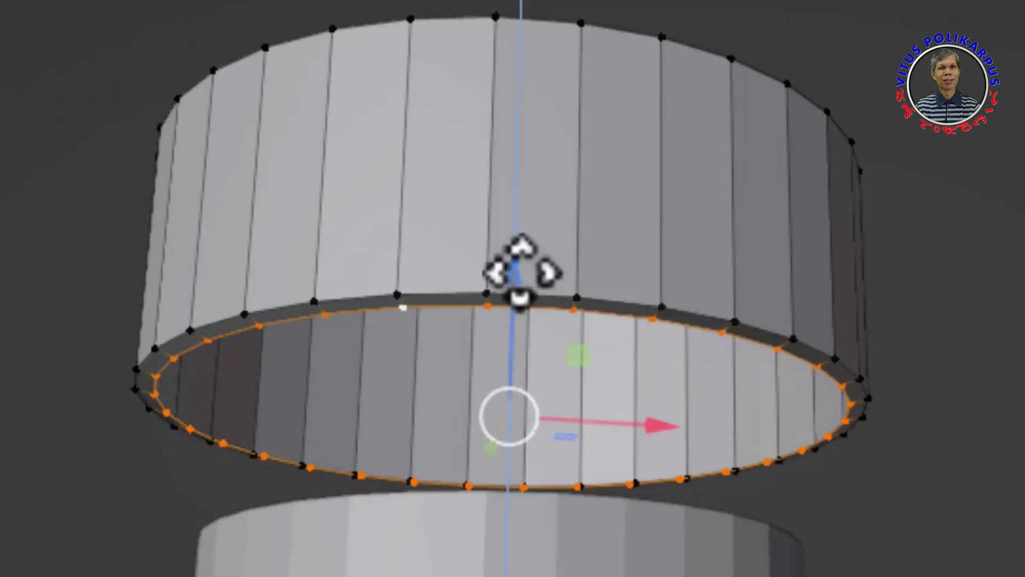
{"action": "left_click_drag", "start_coordinate": [521, 269], "coordinate": [523, 270]}
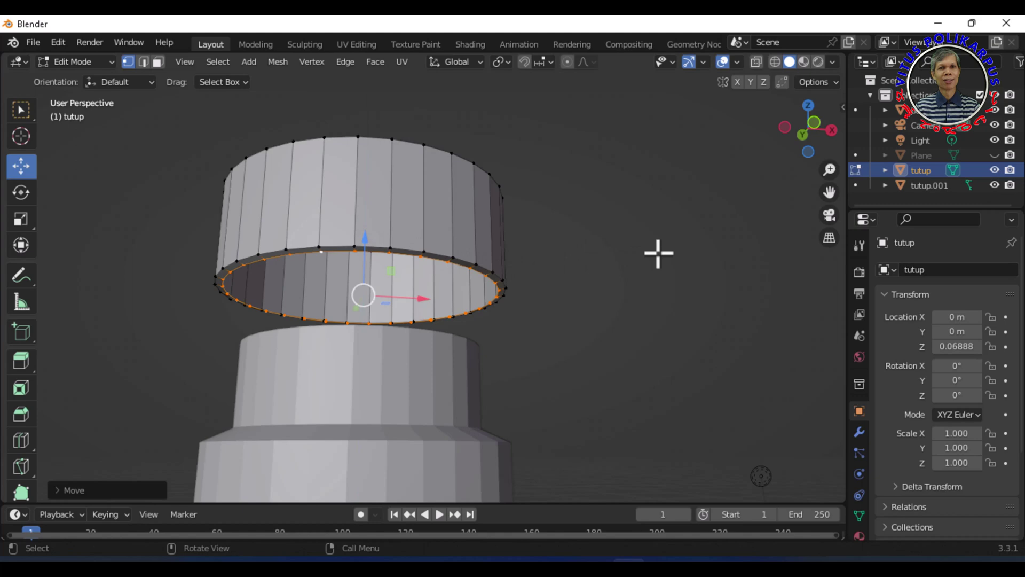
Step: Extrude the inner ring again, resize it and raise it inside the cap, viewed in X-ray wireframe
{"action": "key", "text": "e"}
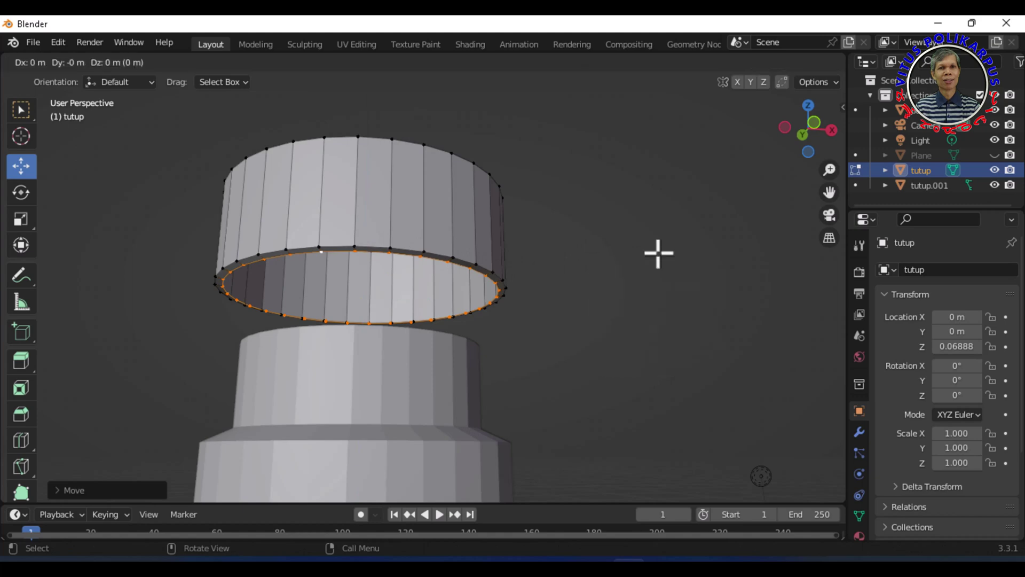
{"action": "key", "text": "z"}
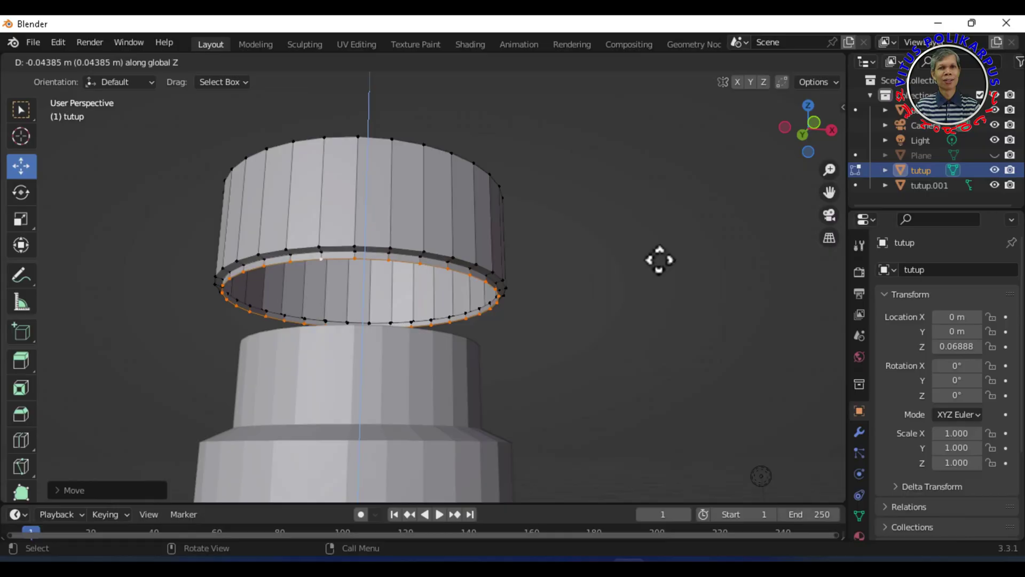
{"action": "left_click", "coordinate": [660, 260]}
{"action": "key", "text": "s"}
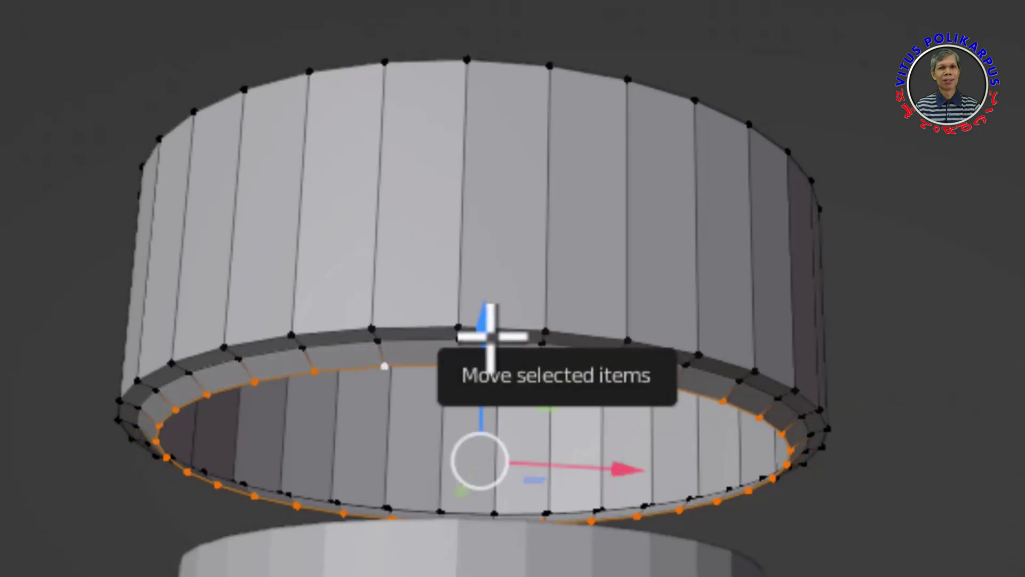
{"action": "left_click_drag", "start_coordinate": [485, 331], "coordinate": [502, 313]}
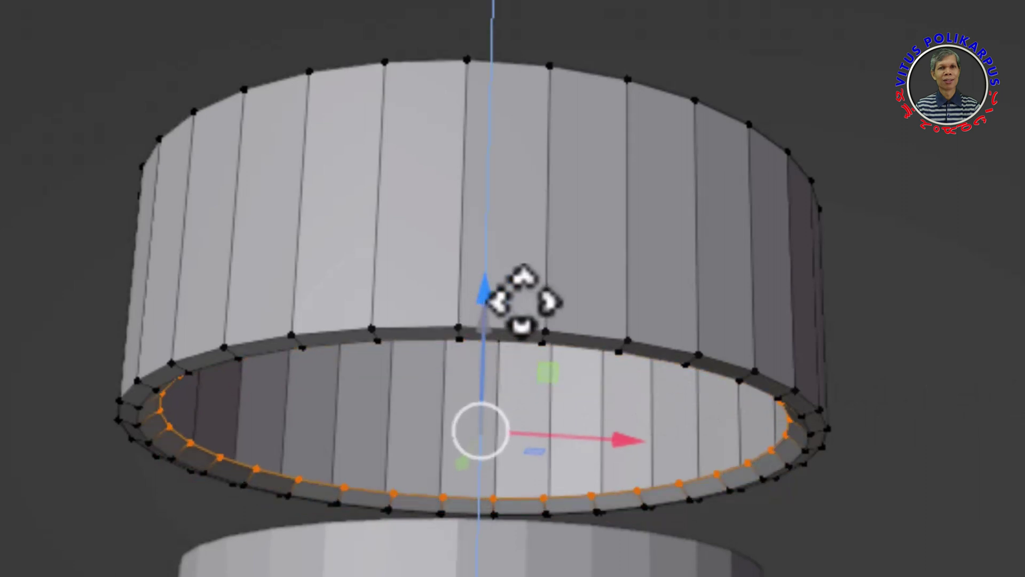
{"action": "left_click_drag", "start_coordinate": [487, 289], "coordinate": [526, 160]}
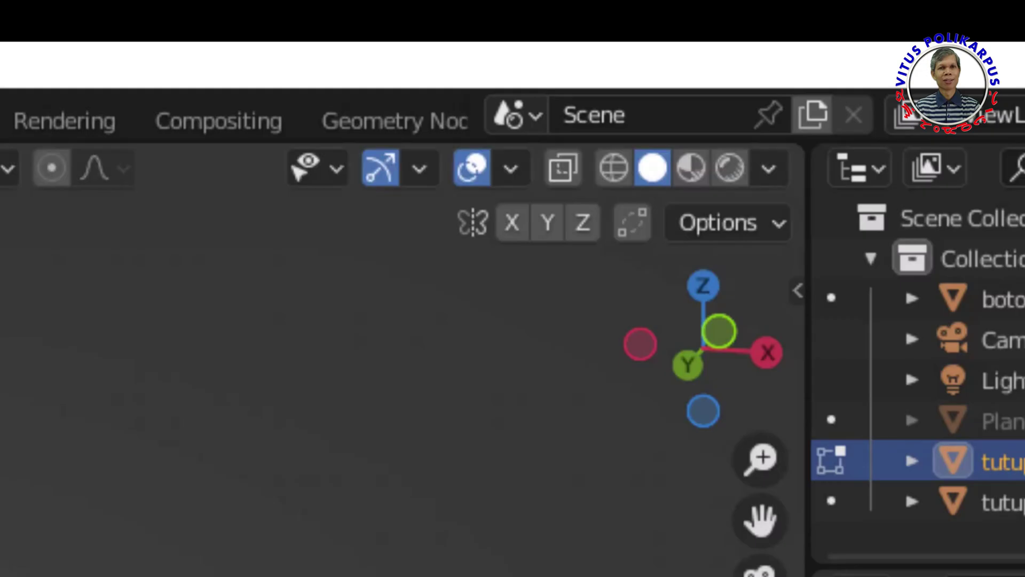
{"action": "left_click", "coordinate": [614, 169]}
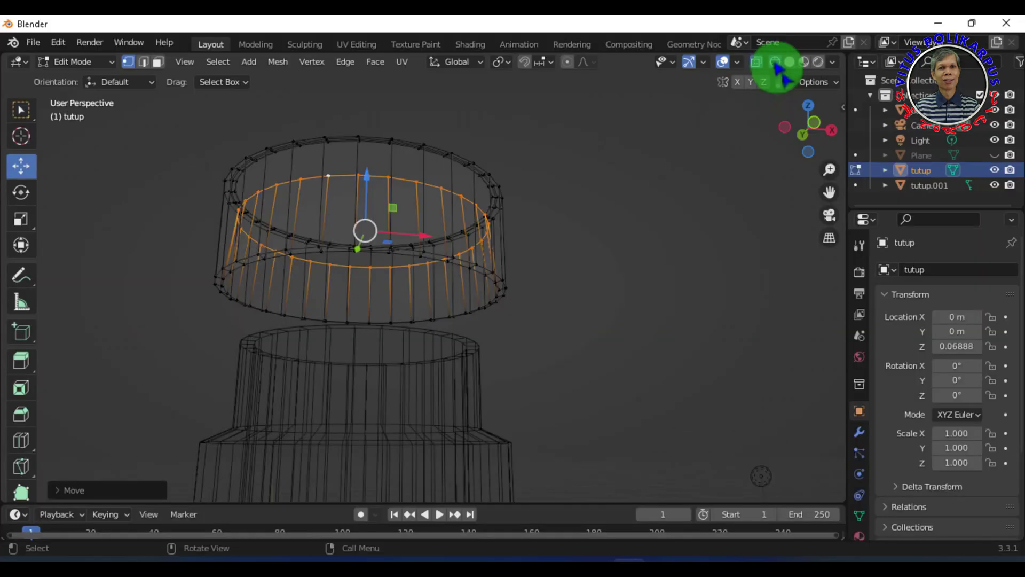
Step: Lower the inner ring slightly along Z, fill it with a face, and return to Solid shading
{"action": "middle_click_drag", "start_coordinate": [589, 186], "coordinate": [590, 206]}
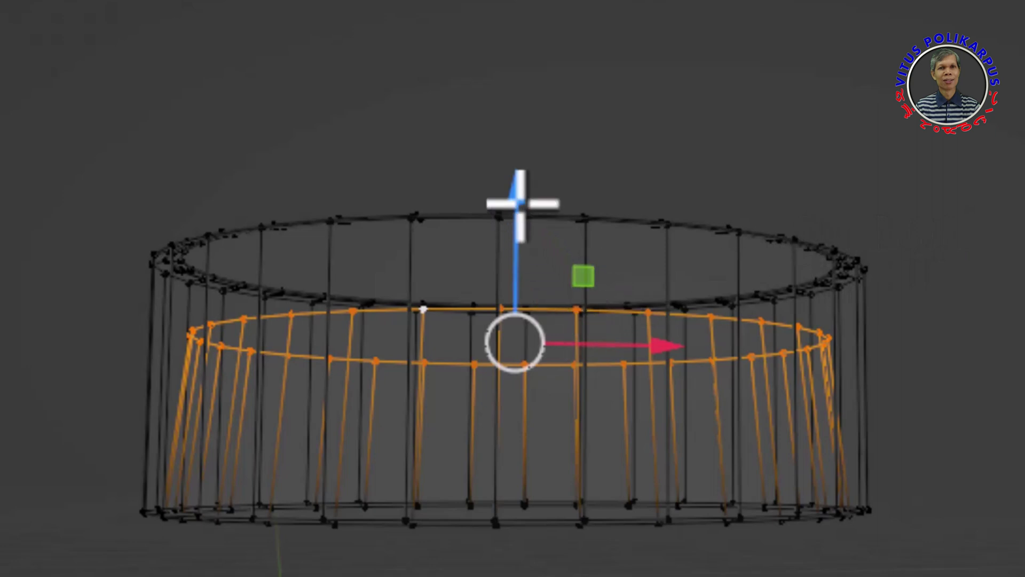
{"action": "left_click_drag", "start_coordinate": [533, 199], "coordinate": [542, 205]}
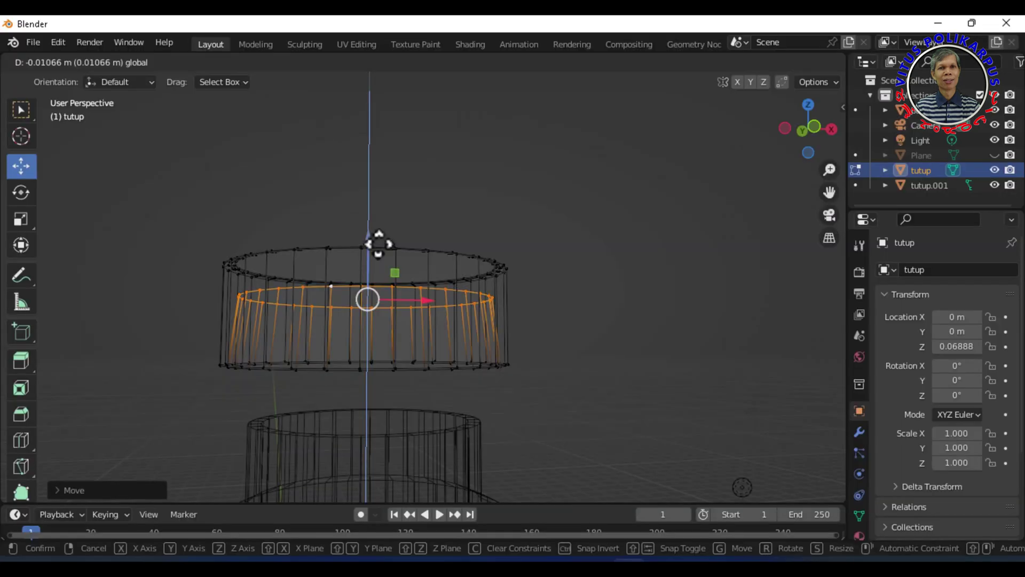
{"action": "left_click_drag", "start_coordinate": [542, 206], "coordinate": [543, 206]}
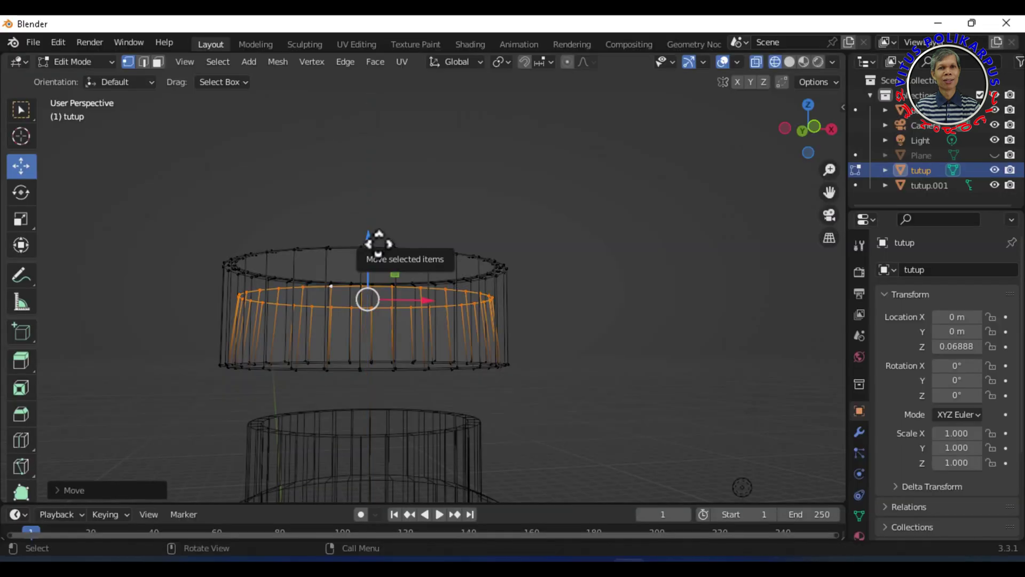
{"action": "key", "text": "f"}
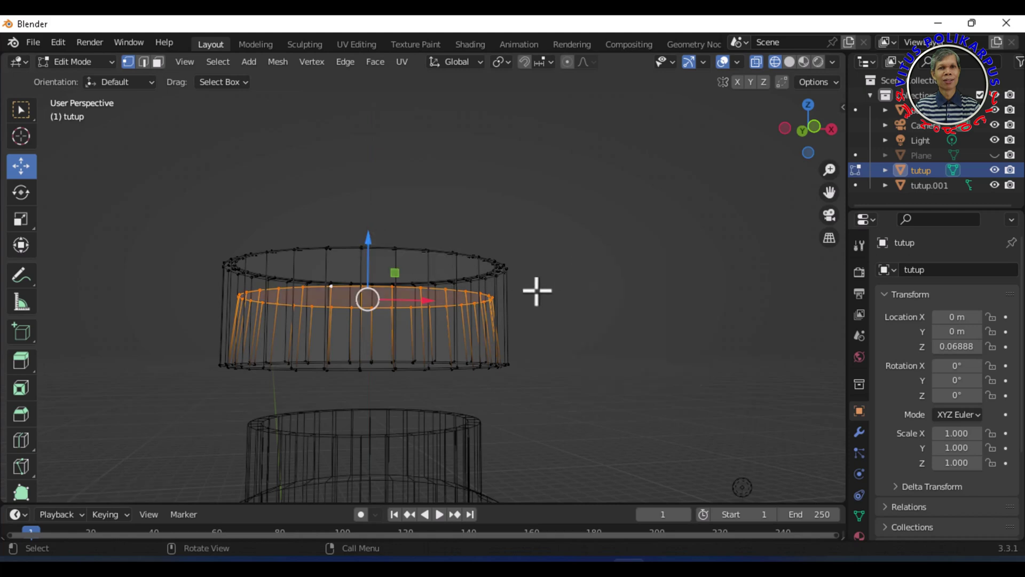
{"action": "scroll", "coordinate": [562, 306], "scroll_direction": "up", "scroll_amount": 2}
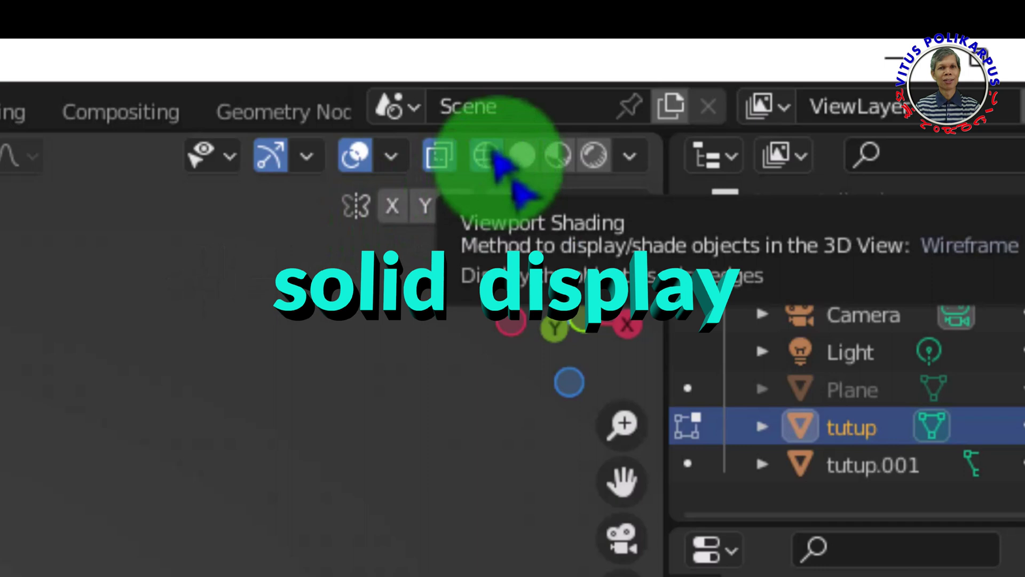
{"action": "left_click", "coordinate": [522, 158]}
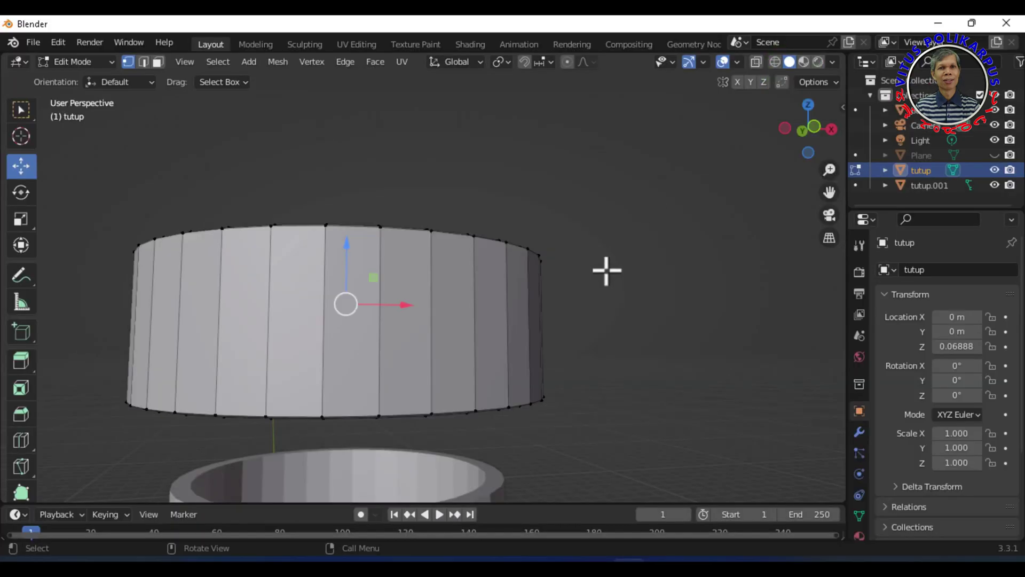
Step: Inspect the filled underside, deselect, then box-select the entire cap mesh in X-ray wireframe
{"action": "middle_click_drag", "start_coordinate": [608, 283], "coordinate": [607, 219]}
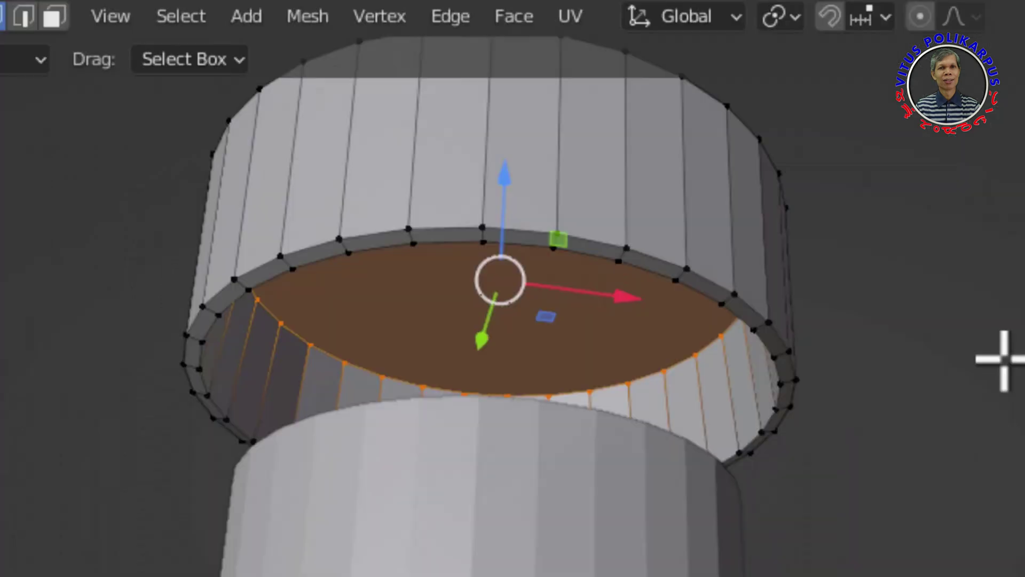
{"action": "key", "text": "alt+a"}
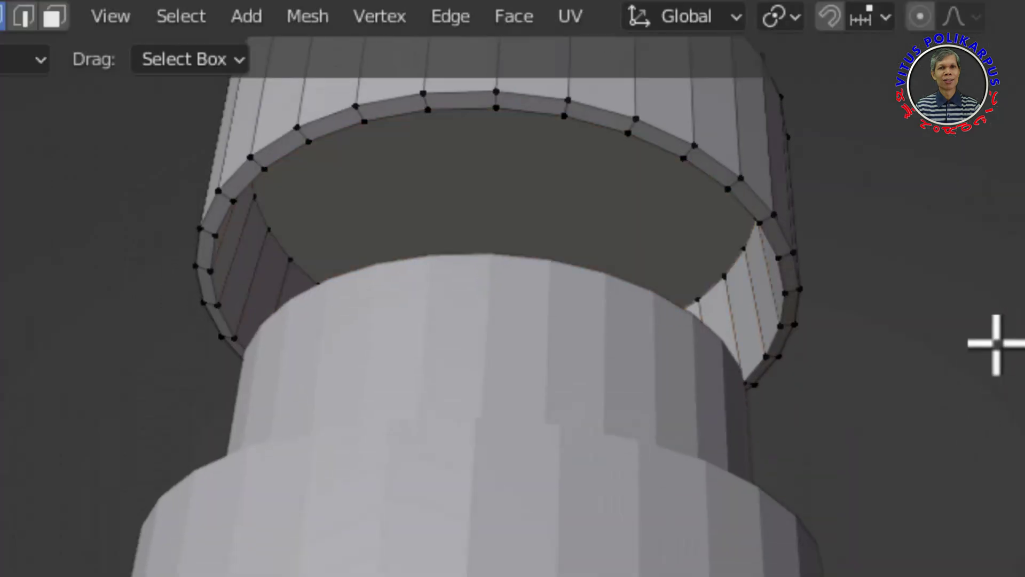
{"action": "mouse_move", "coordinate": [611, 185]}
{"action": "middle_mouse_down"}
{"action": "mouse_move", "coordinate": [611, 248]}
{"action": "mouse_move", "coordinate": [611, 213]}
{"action": "middle_mouse_up"}
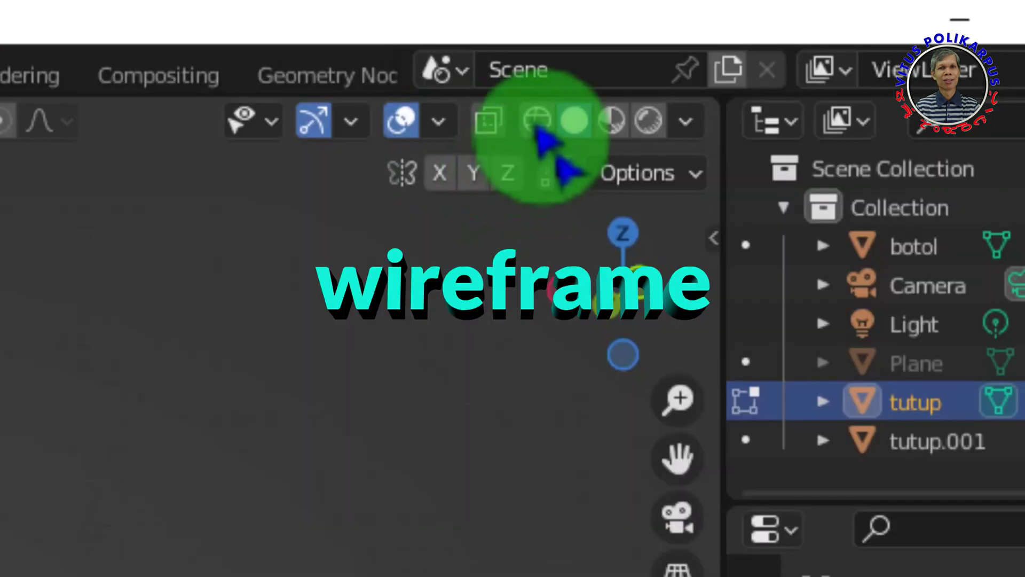
{"action": "left_click", "coordinate": [775, 62]}
{"action": "mouse_move", "coordinate": [160, 156]}
{"action": "left_mouse_down"}
{"action": "mouse_move", "coordinate": [314, 179]}
{"action": "mouse_move", "coordinate": [522, 309]}
{"action": "mouse_move", "coordinate": [583, 374]}
{"action": "left_mouse_up"}
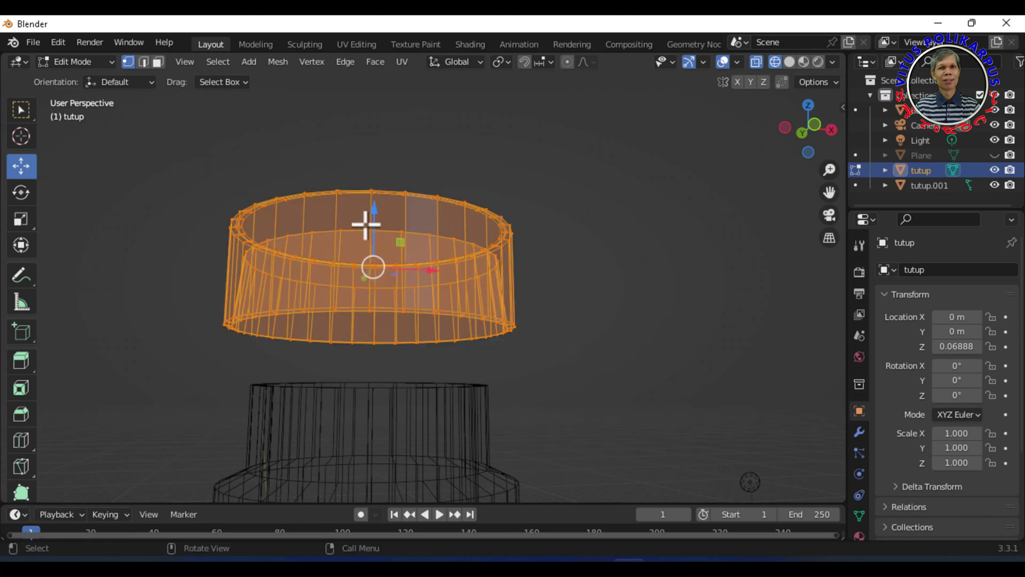
Step: Drag the cap's Z arrow down until tutup rests over the bottle neck
{"action": "scroll", "coordinate": [823, 208], "scroll_direction": "down", "scroll_amount": 2}
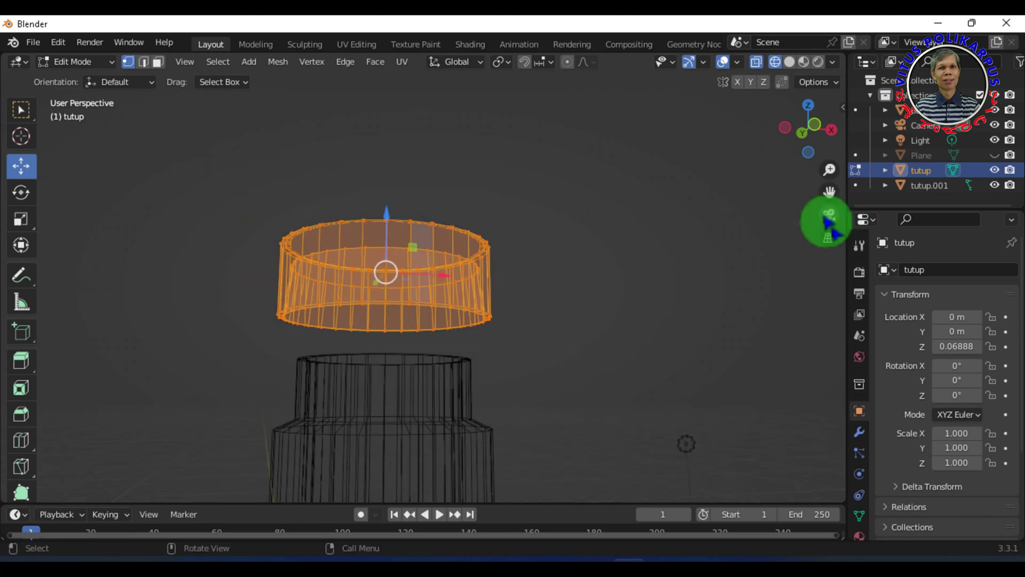
{"action": "left_click_drag", "start_coordinate": [829, 193], "coordinate": [829, 143]}
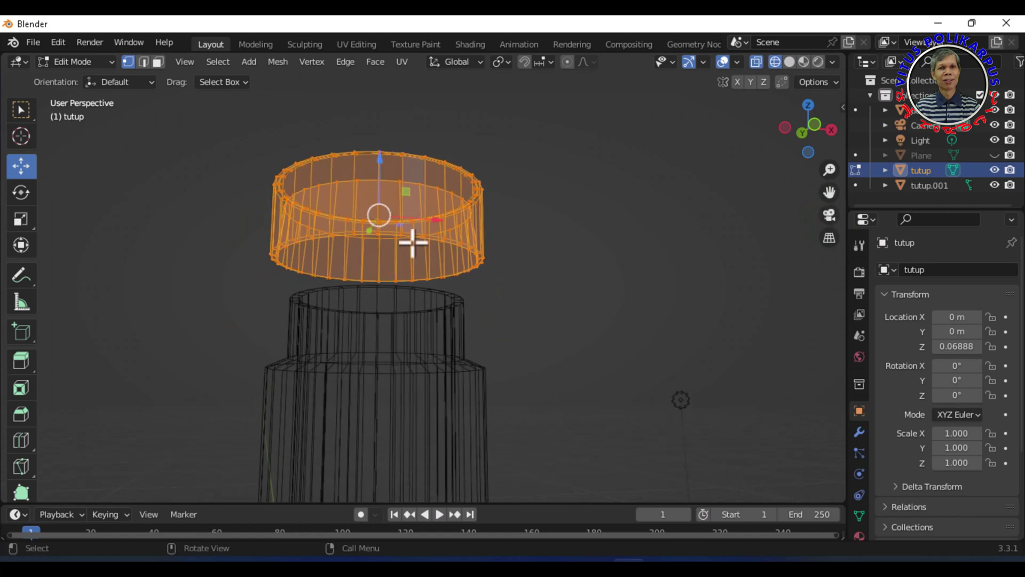
{"action": "left_click_drag", "start_coordinate": [379, 161], "coordinate": [380, 192]}
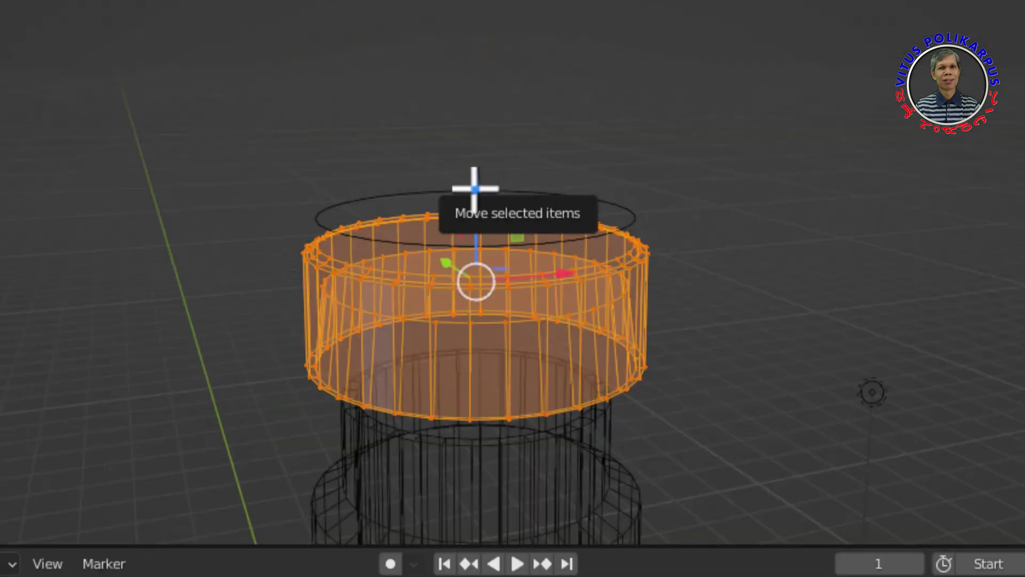
{"action": "left_click_drag", "start_coordinate": [474, 183], "coordinate": [475, 304]}
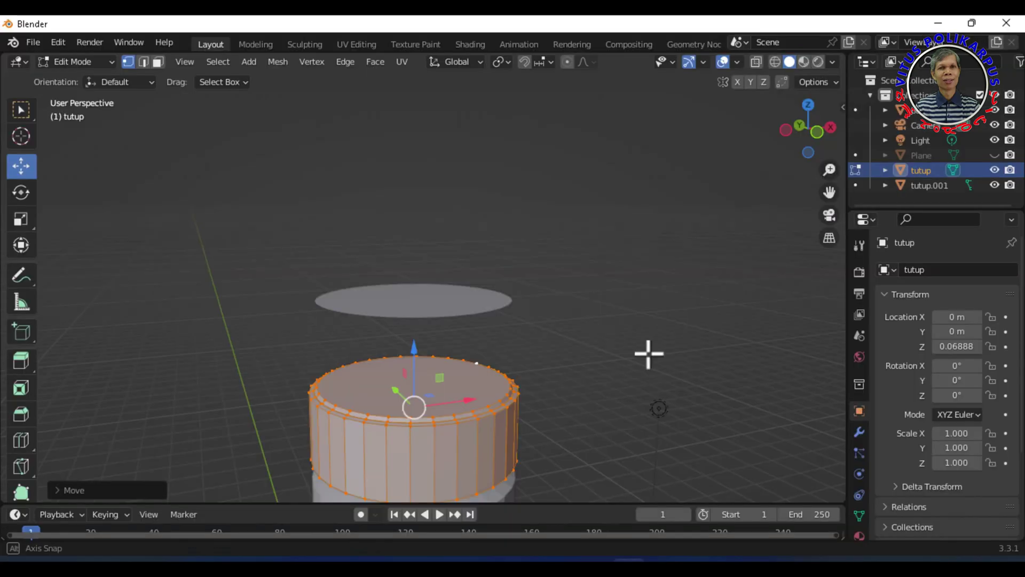
Step: Switch to tutup.001 and drag its disc face down flush onto the cap top
{"action": "middle_click_drag", "start_coordinate": [646, 340], "coordinate": [646, 353]}
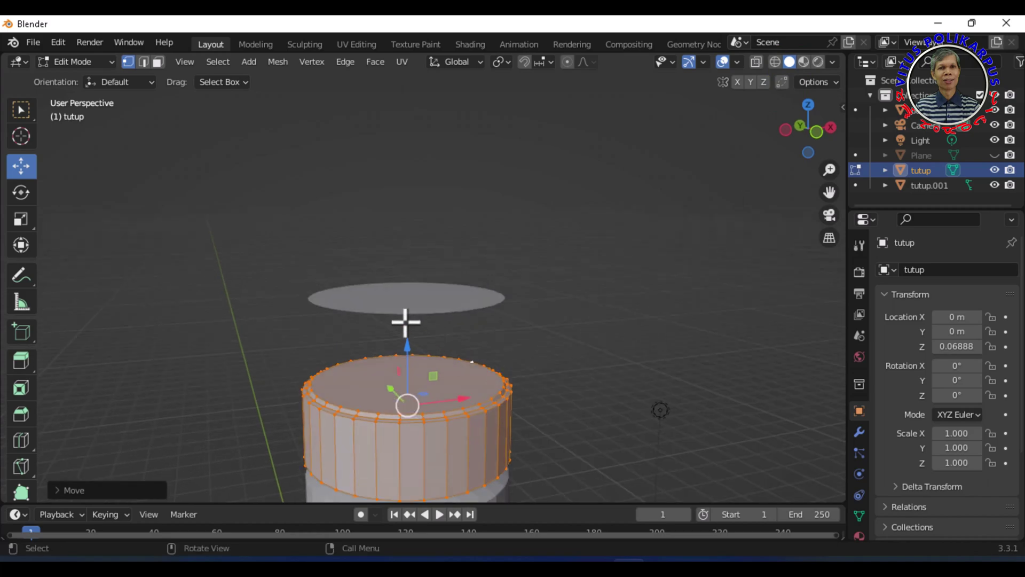
{"action": "left_click", "coordinate": [403, 291]}
{"action": "left_click", "coordinate": [409, 305]}
{"action": "left_click", "coordinate": [158, 62]}
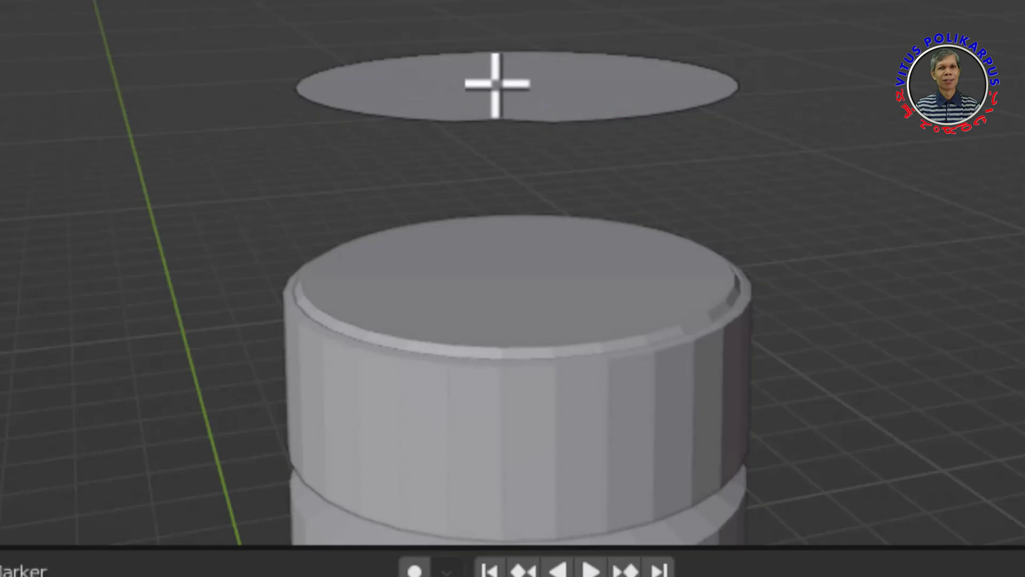
{"action": "left_click", "coordinate": [495, 89]}
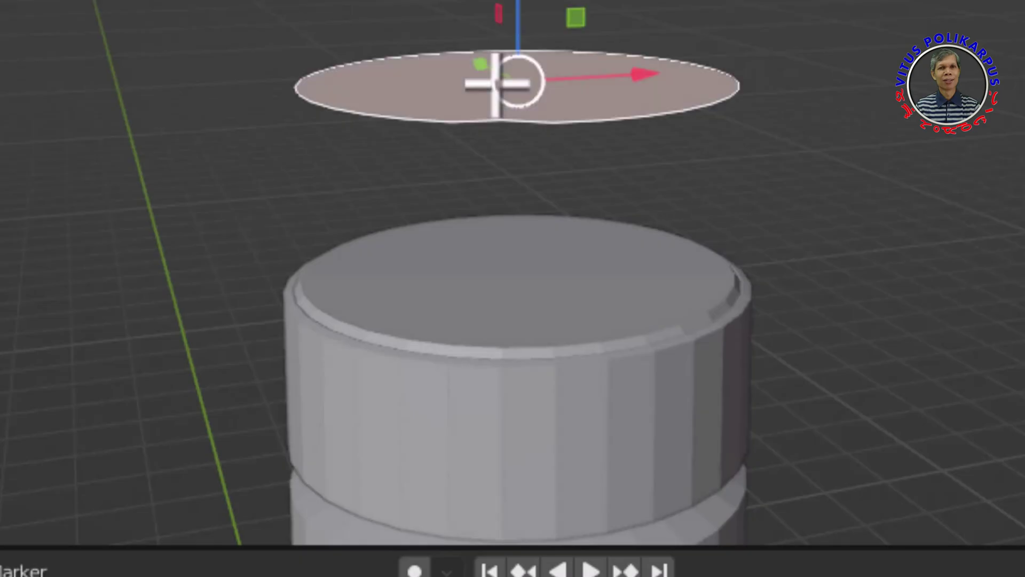
{"action": "left_click_drag", "start_coordinate": [518, 6], "coordinate": [521, 142]}
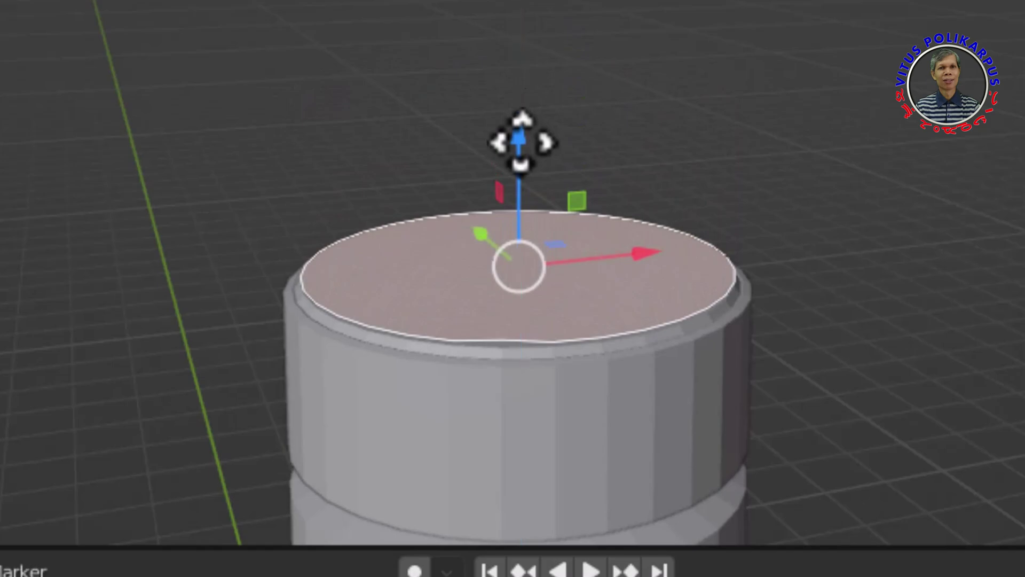
{"action": "left_click", "coordinate": [886, 142]}
{"action": "mouse_move", "coordinate": [591, 299]}
{"action": "middle_mouse_down"}
{"action": "mouse_move", "coordinate": [562, 266]}
{"action": "mouse_move", "coordinate": [471, 304]}
{"action": "mouse_move", "coordinate": [584, 291]}
{"action": "middle_mouse_up"}
{"action": "scroll", "coordinate": [583, 290], "scroll_direction": "down", "scroll_amount": 2}
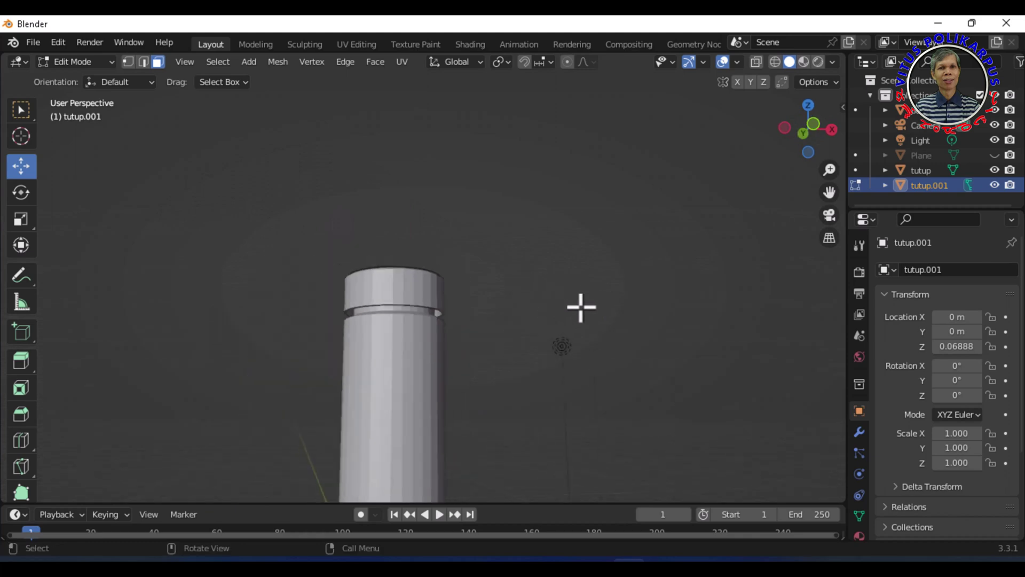
Step: Unhide the Plane with its Outliner eye icon and view the upright bottle standing on it
{"action": "mouse_move", "coordinate": [729, 235]}
{"action": "middle_mouse_down"}
{"action": "mouse_move", "coordinate": [694, 347]}
{"action": "mouse_move", "coordinate": [588, 280]}
{"action": "mouse_move", "coordinate": [598, 286]}
{"action": "mouse_move", "coordinate": [601, 364]}
{"action": "mouse_move", "coordinate": [650, 392]}
{"action": "mouse_move", "coordinate": [622, 327]}
{"action": "mouse_move", "coordinate": [552, 360]}
{"action": "mouse_move", "coordinate": [608, 348]}
{"action": "middle_mouse_up"}
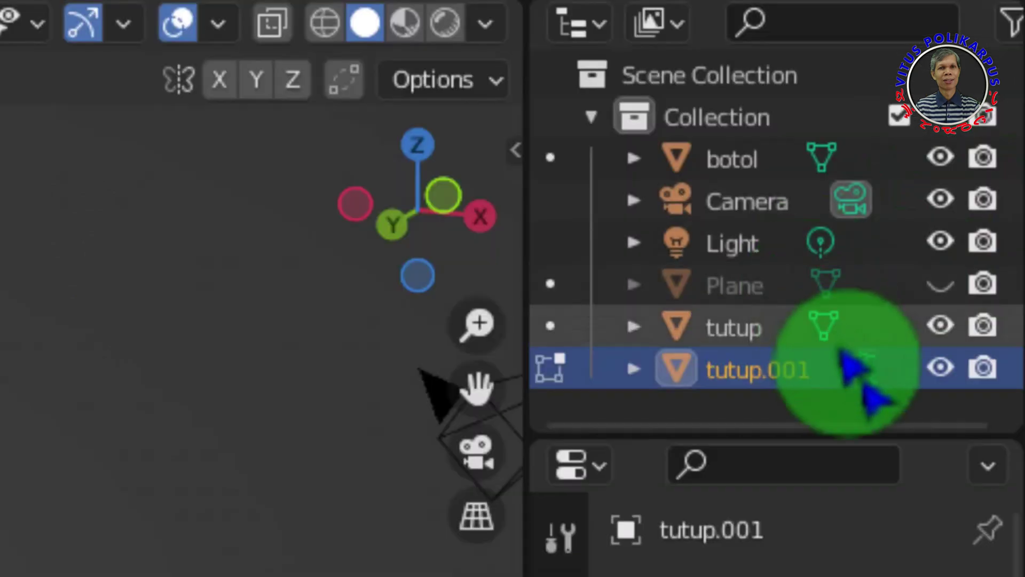
{"action": "left_click", "coordinate": [941, 284]}
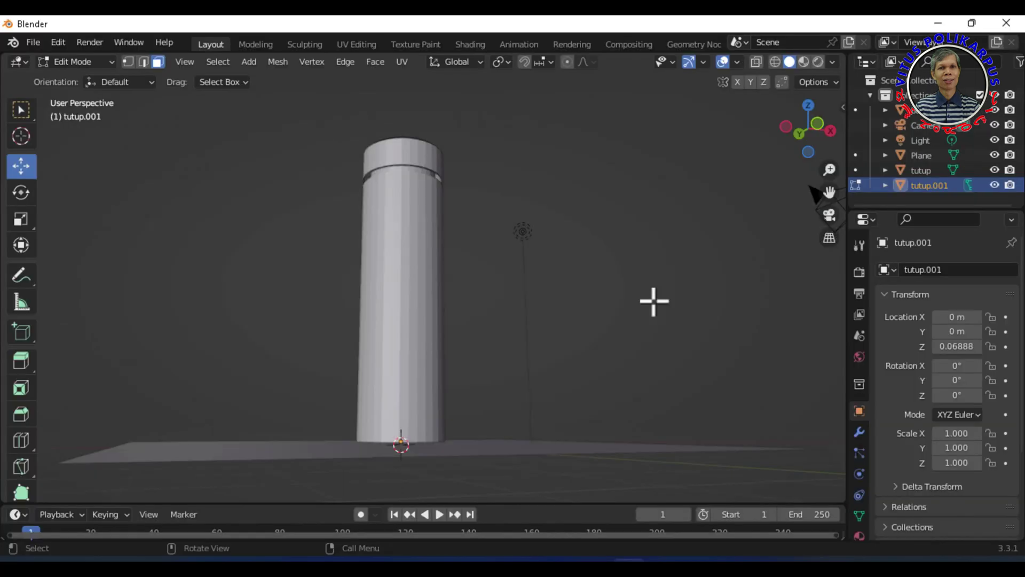
{"action": "mouse_move", "coordinate": [645, 335]}
{"action": "middle_mouse_down"}
{"action": "mouse_move", "coordinate": [637, 347]}
{"action": "mouse_move", "coordinate": [639, 328]}
{"action": "middle_mouse_up"}
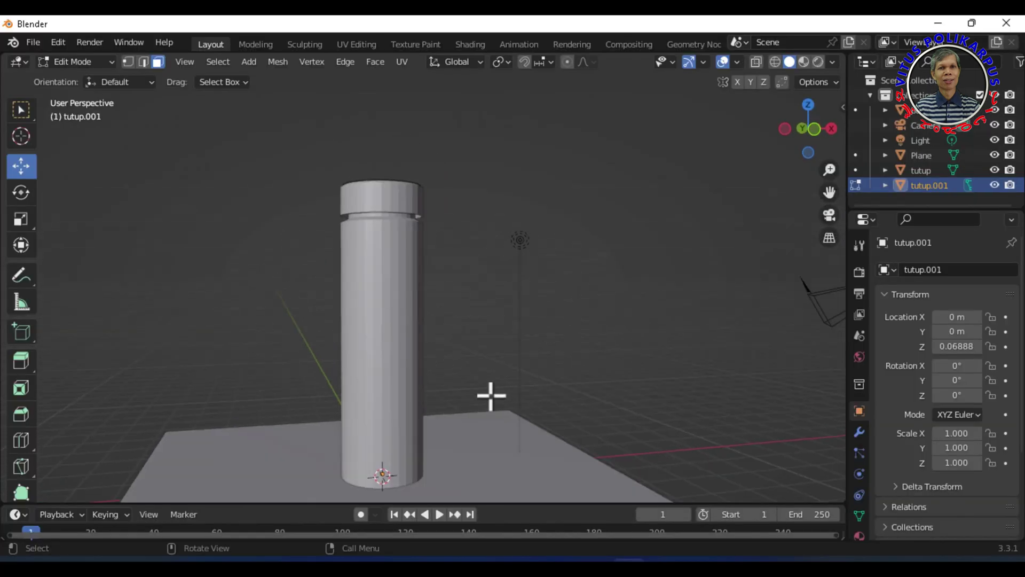